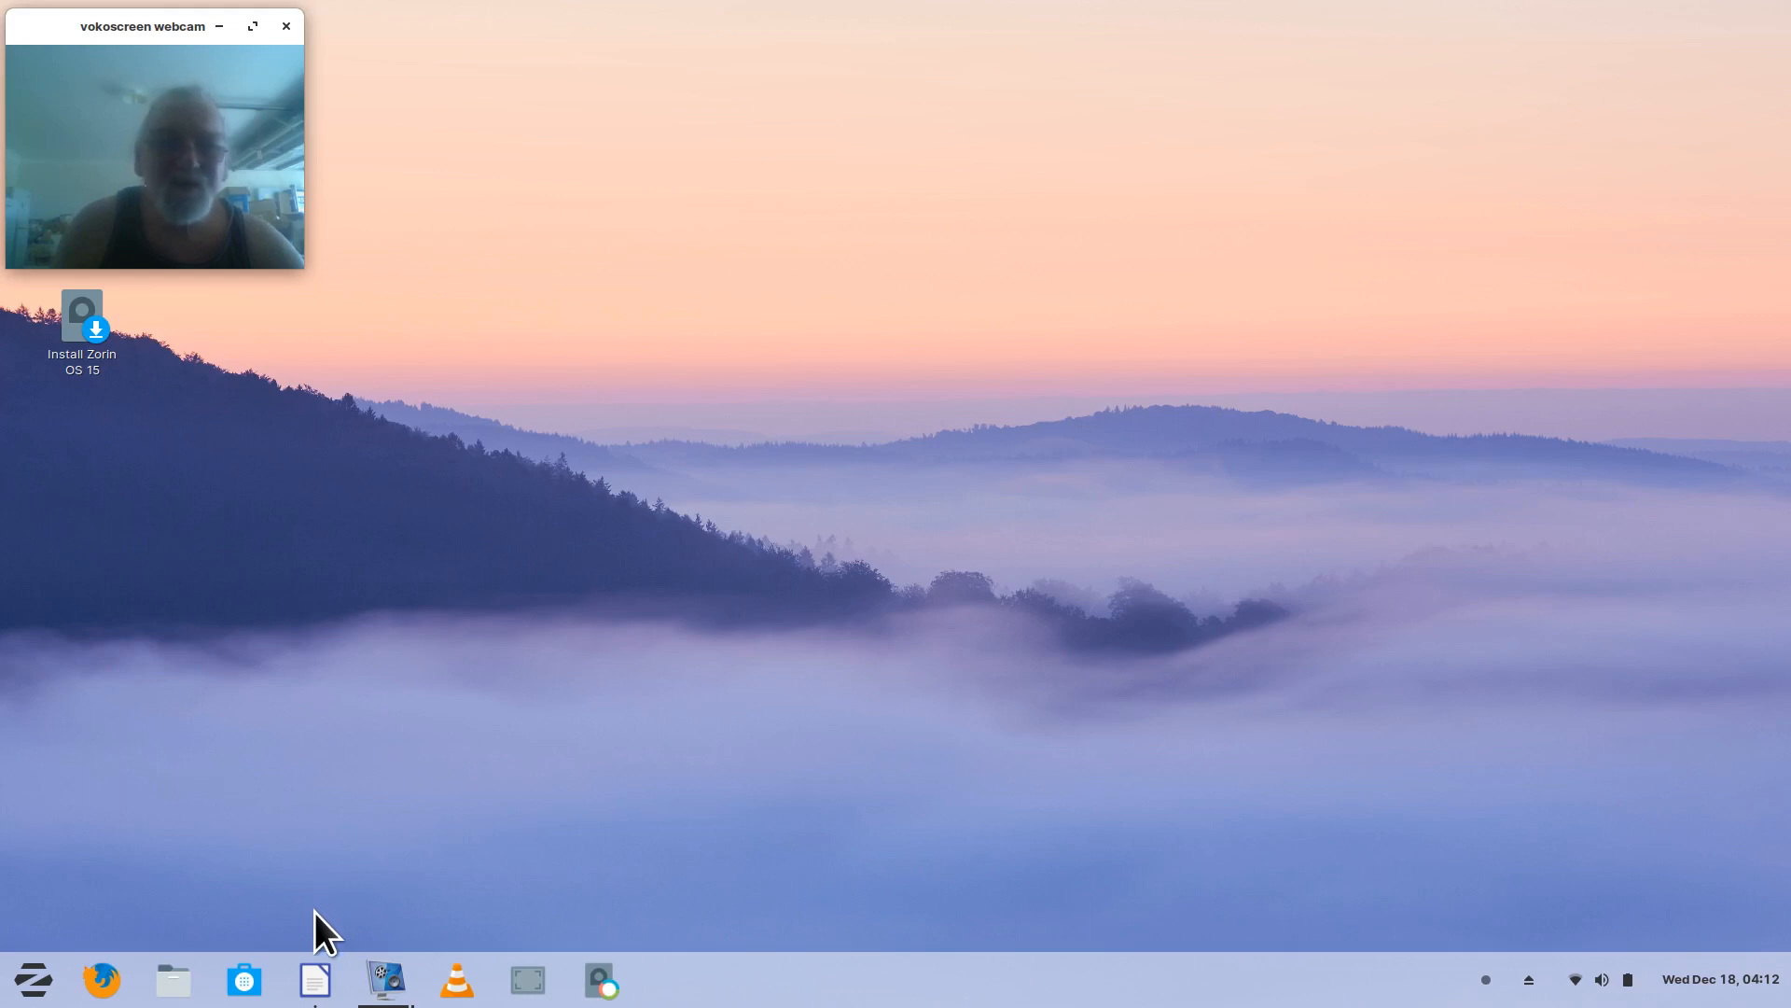
Open the MYPlan.odt installation plan in LibreOffice Writer from the taskbar
click(315, 980)
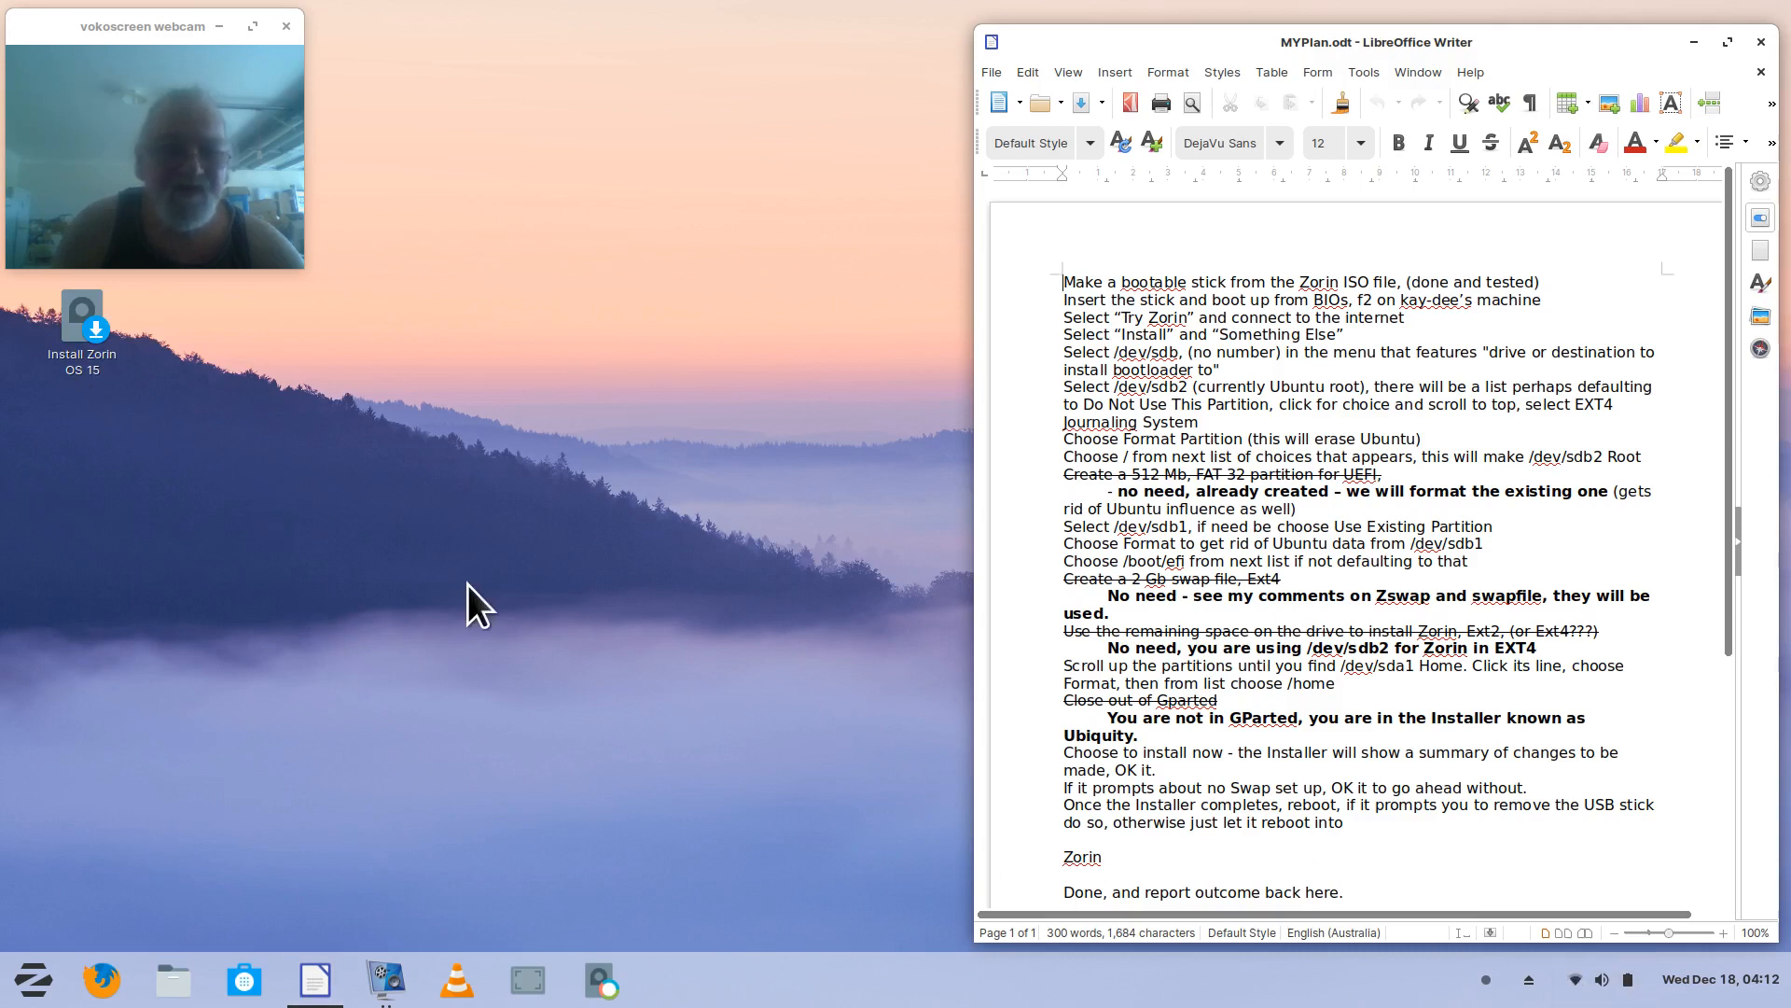
click(36, 984)
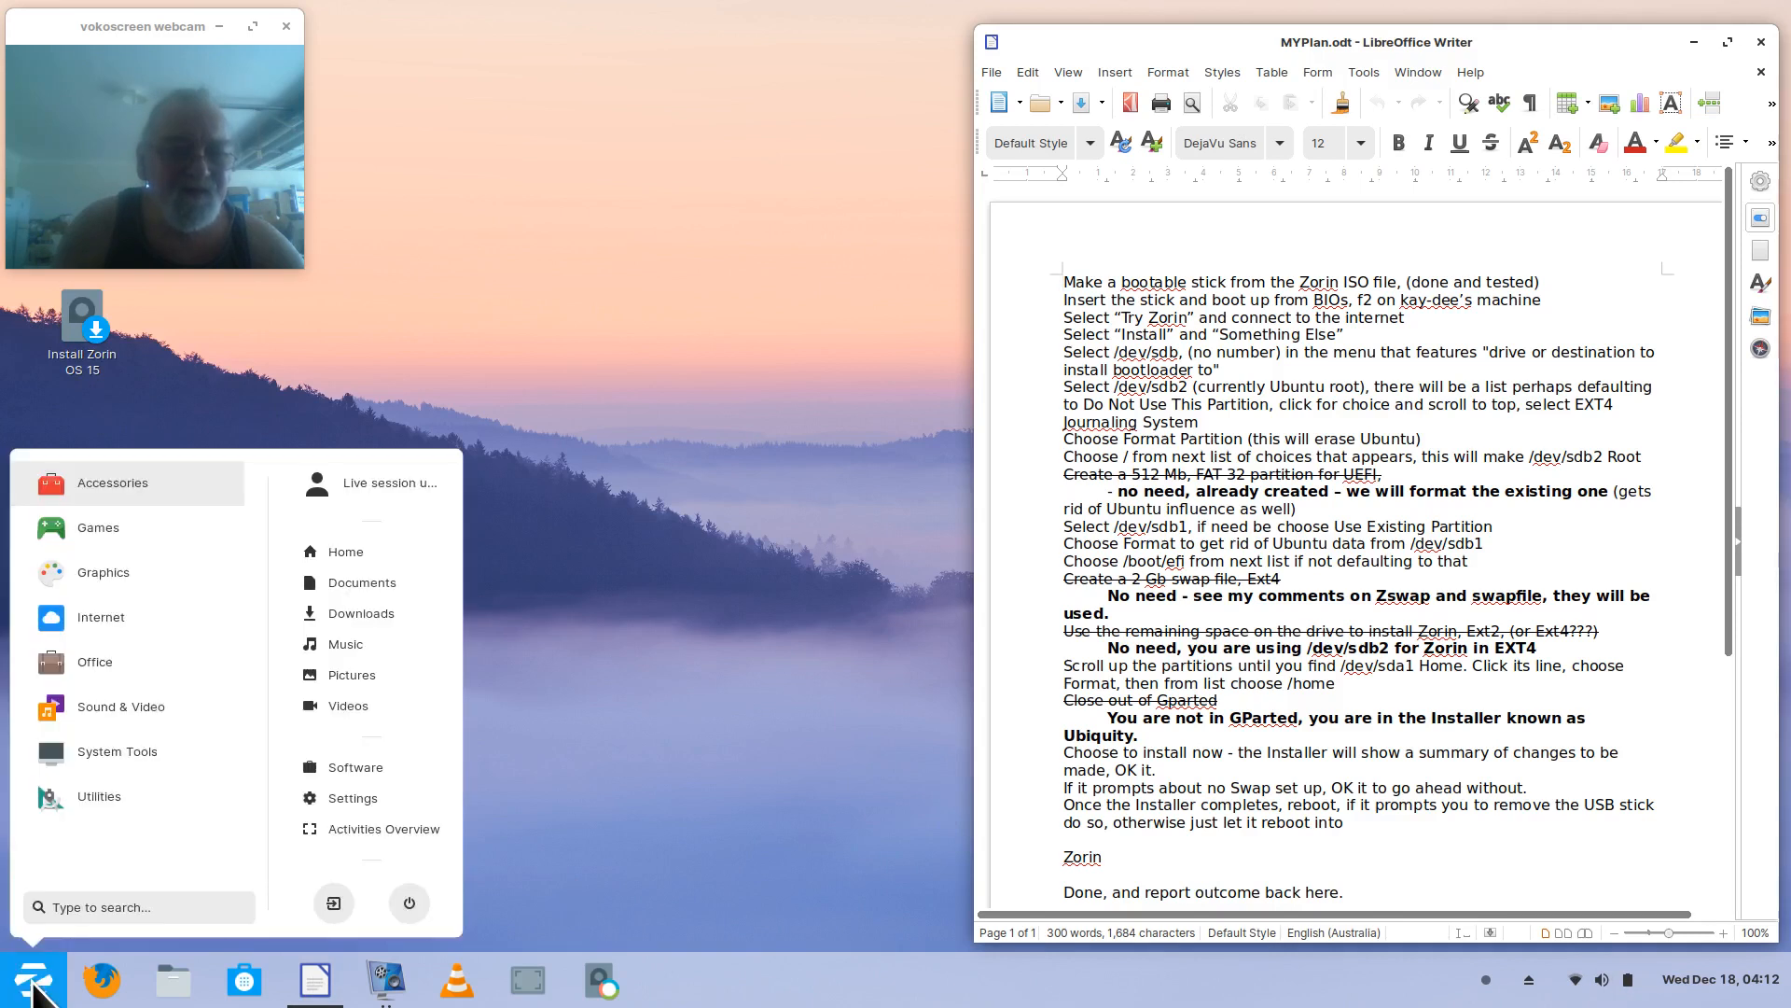
click(355, 803)
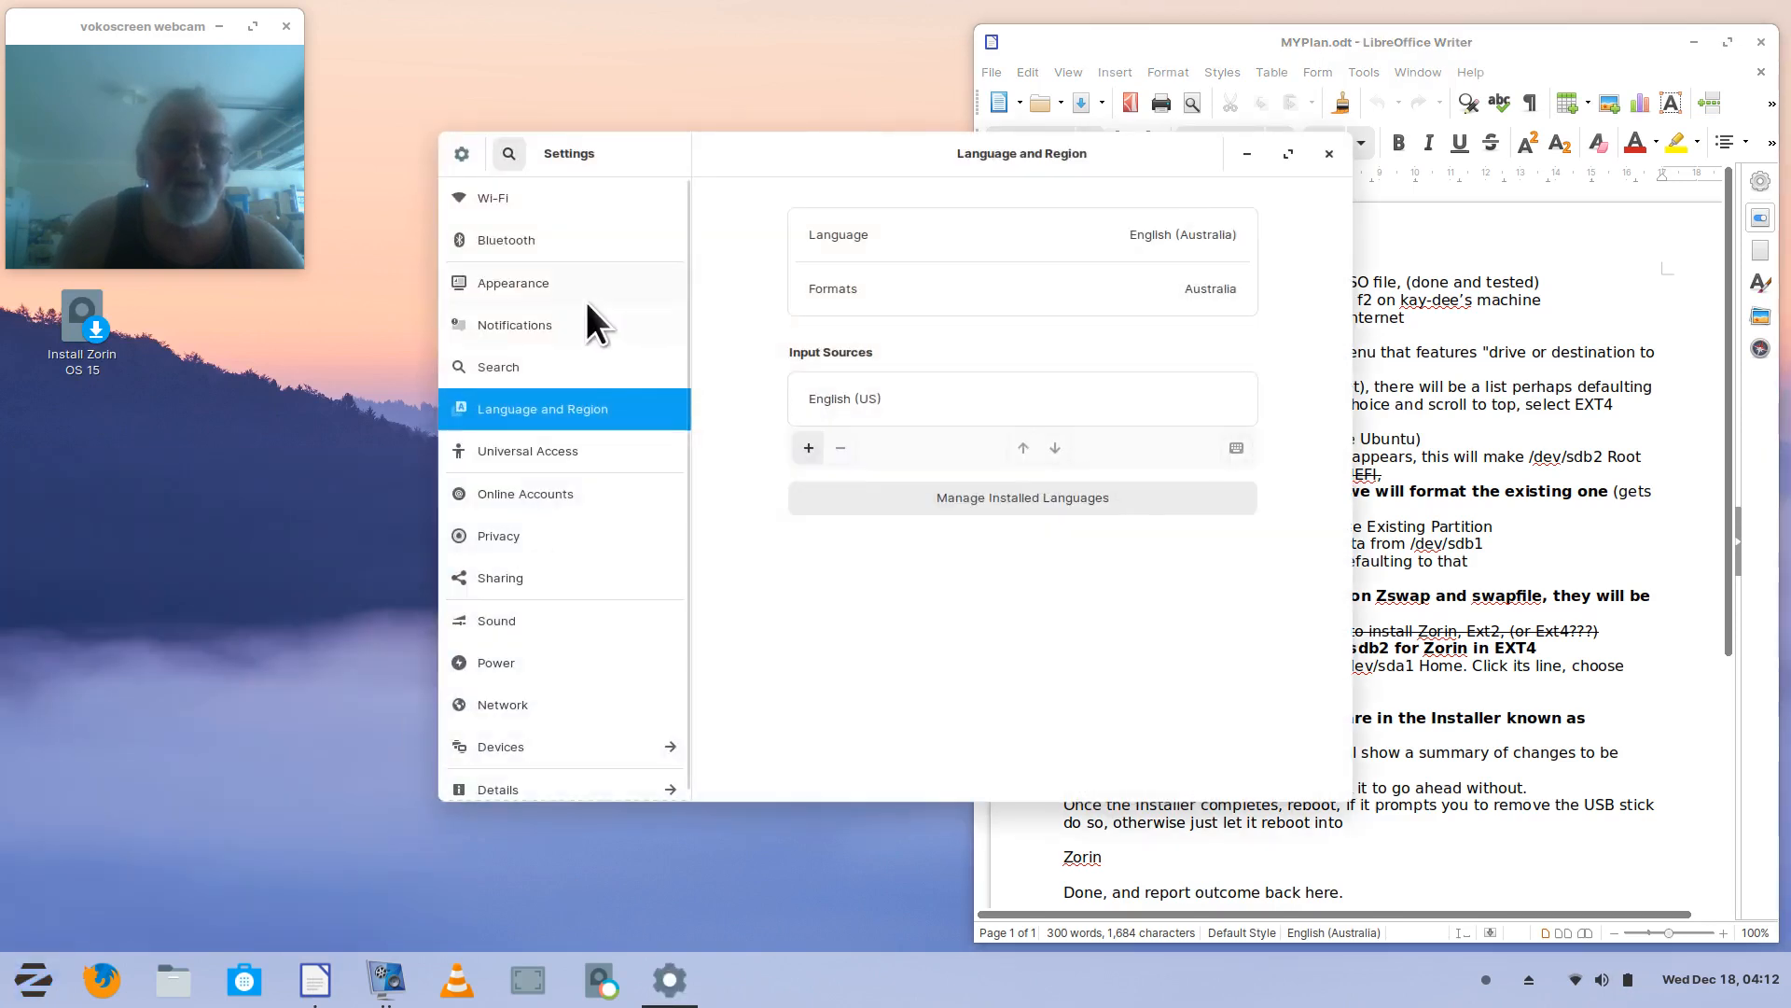
click(523, 204)
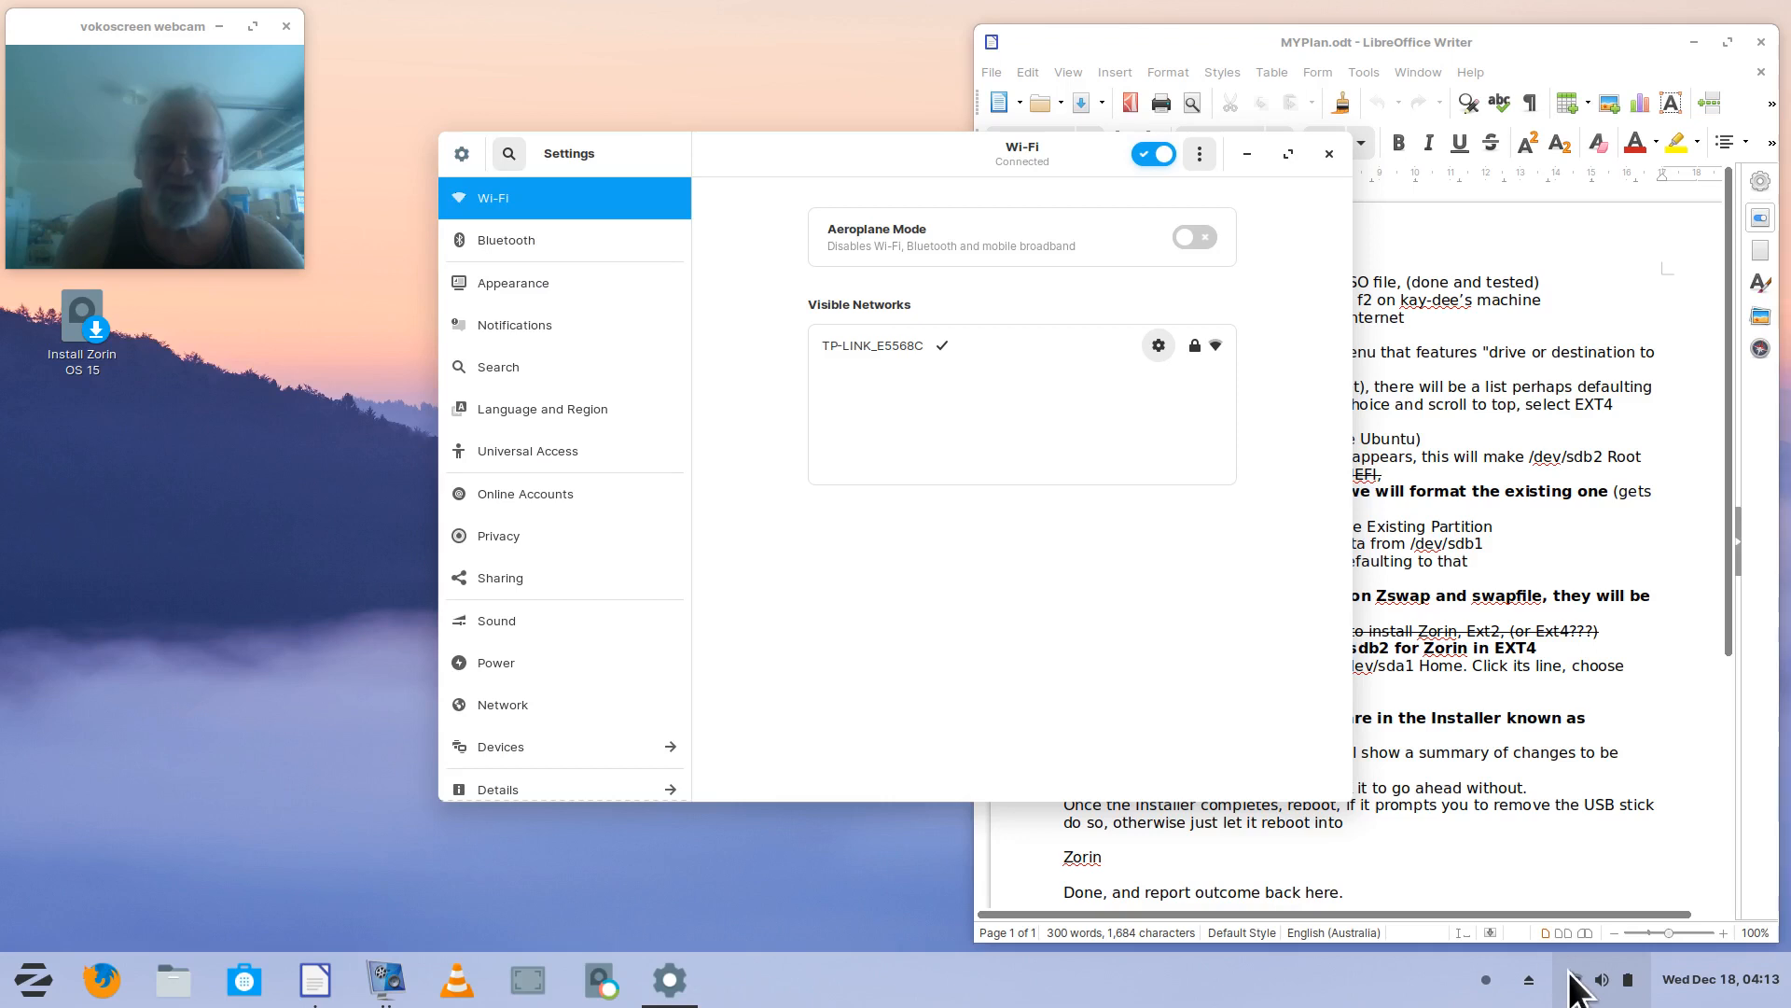
click(1328, 155)
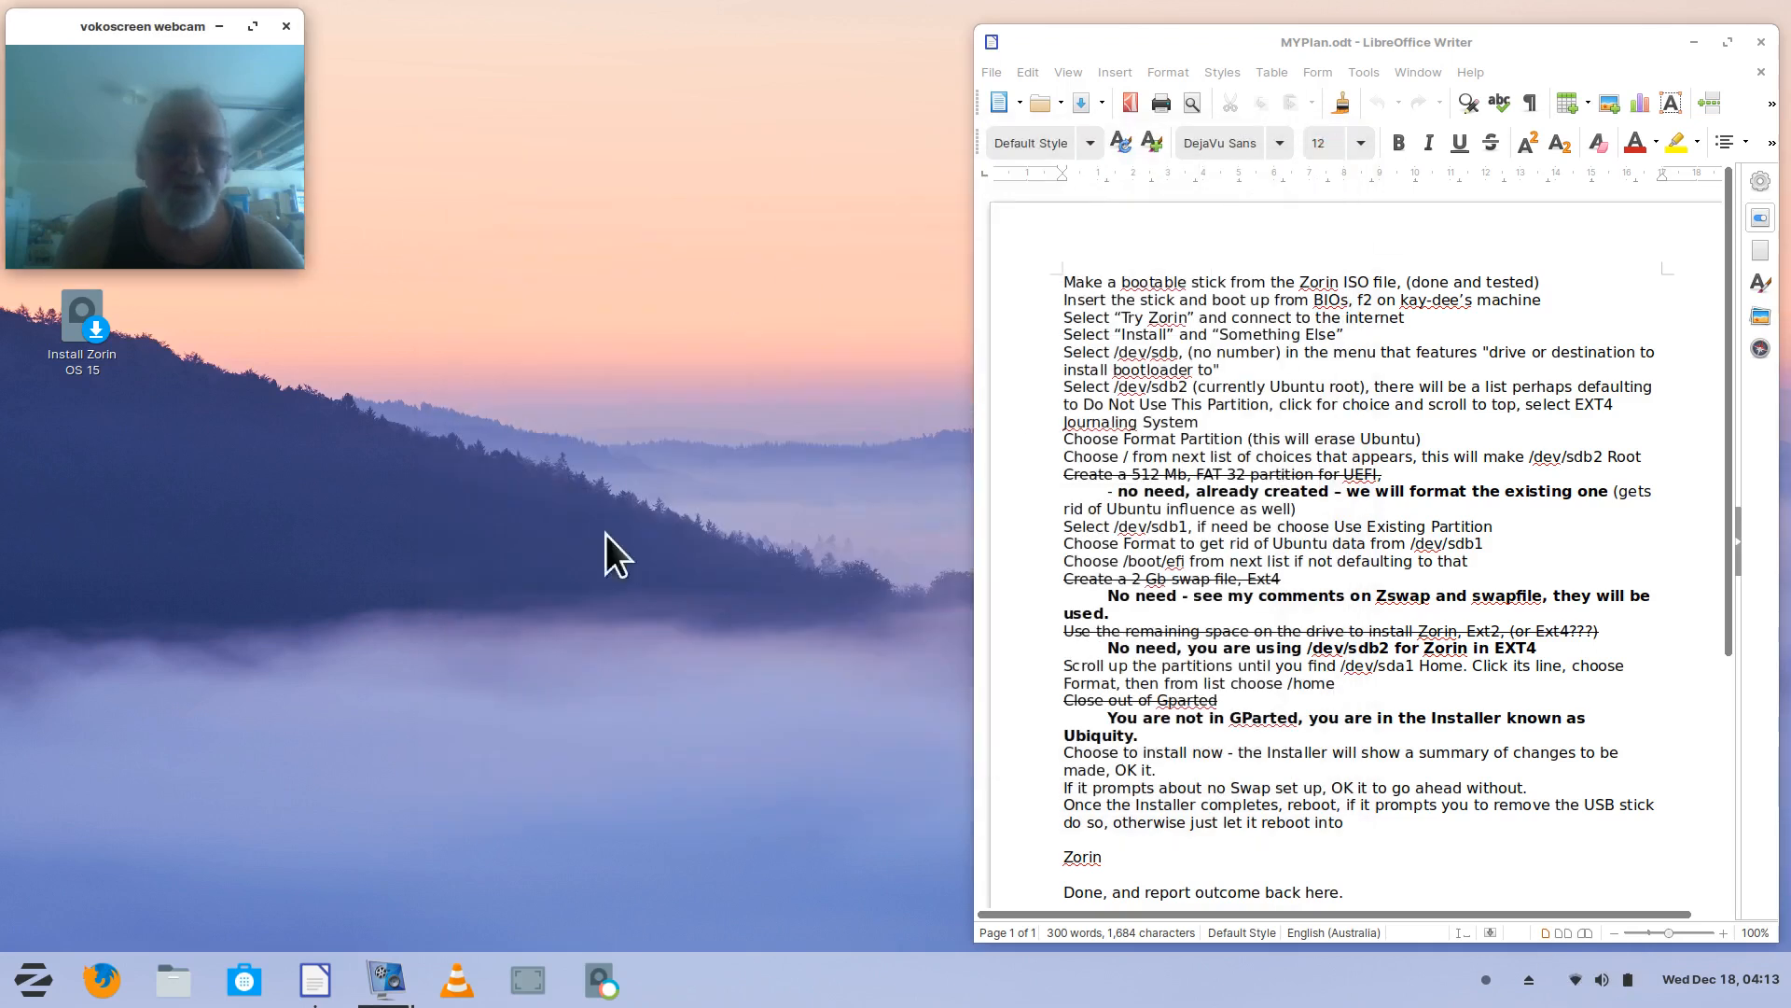
click(602, 980)
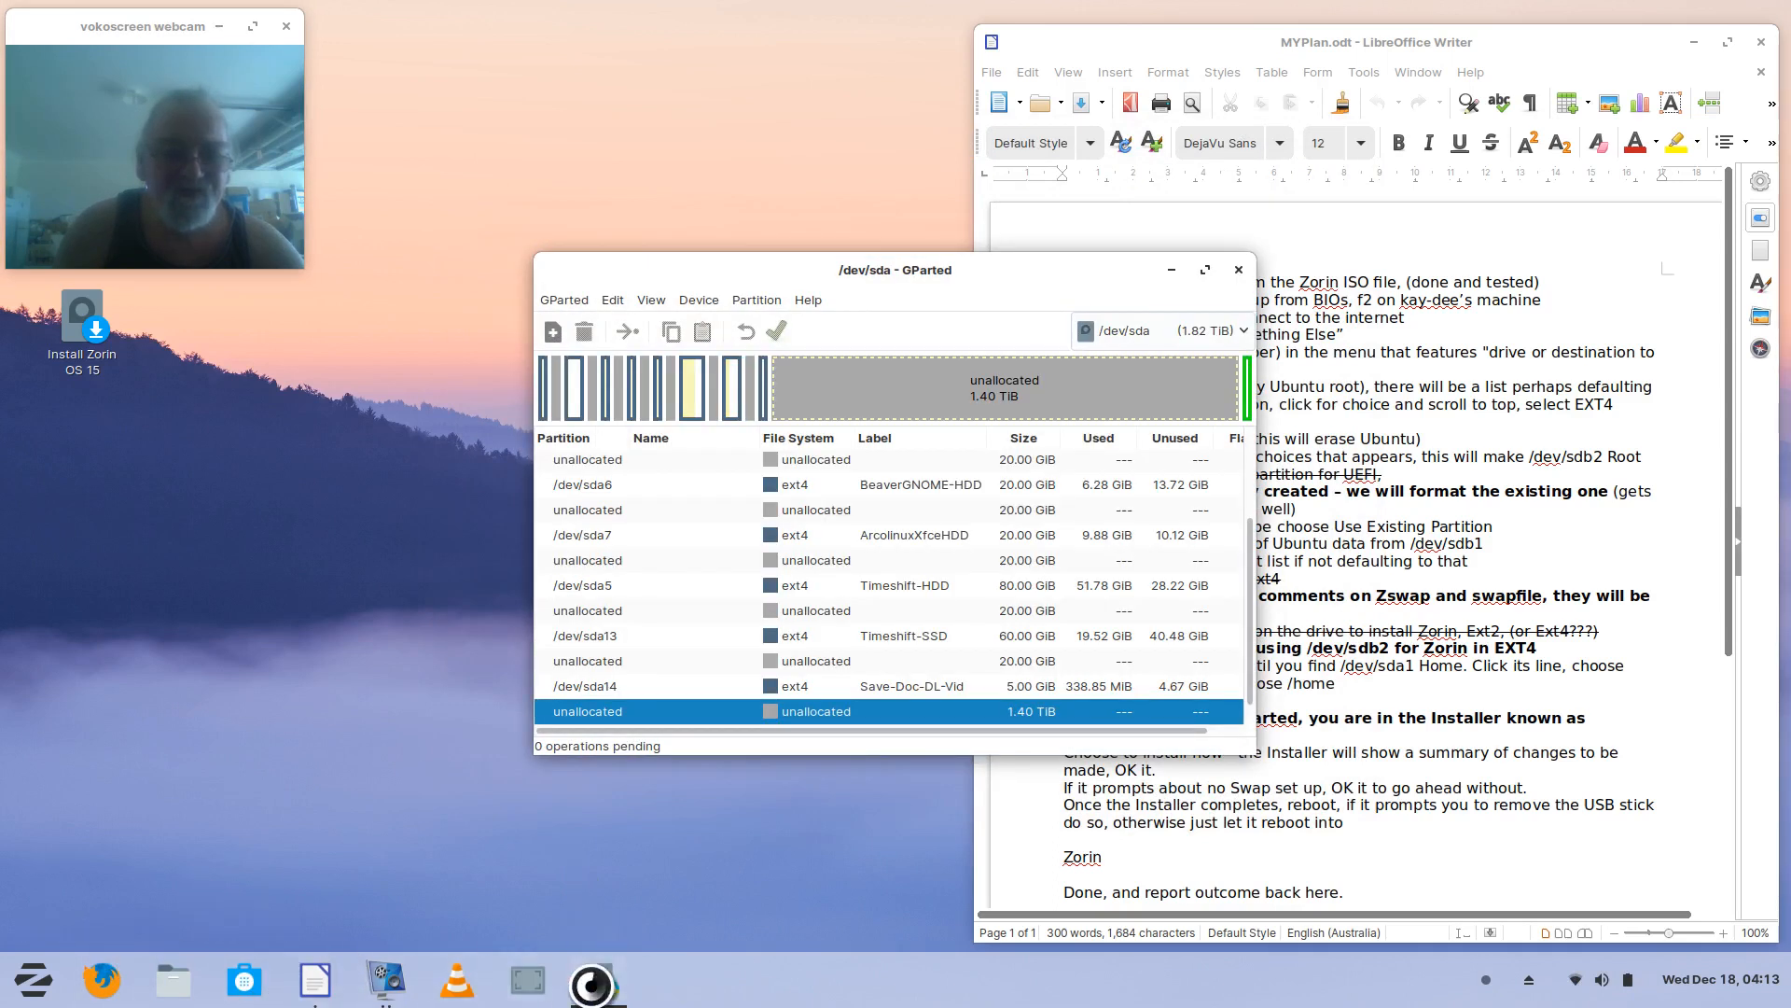
mouse_move(597, 980)
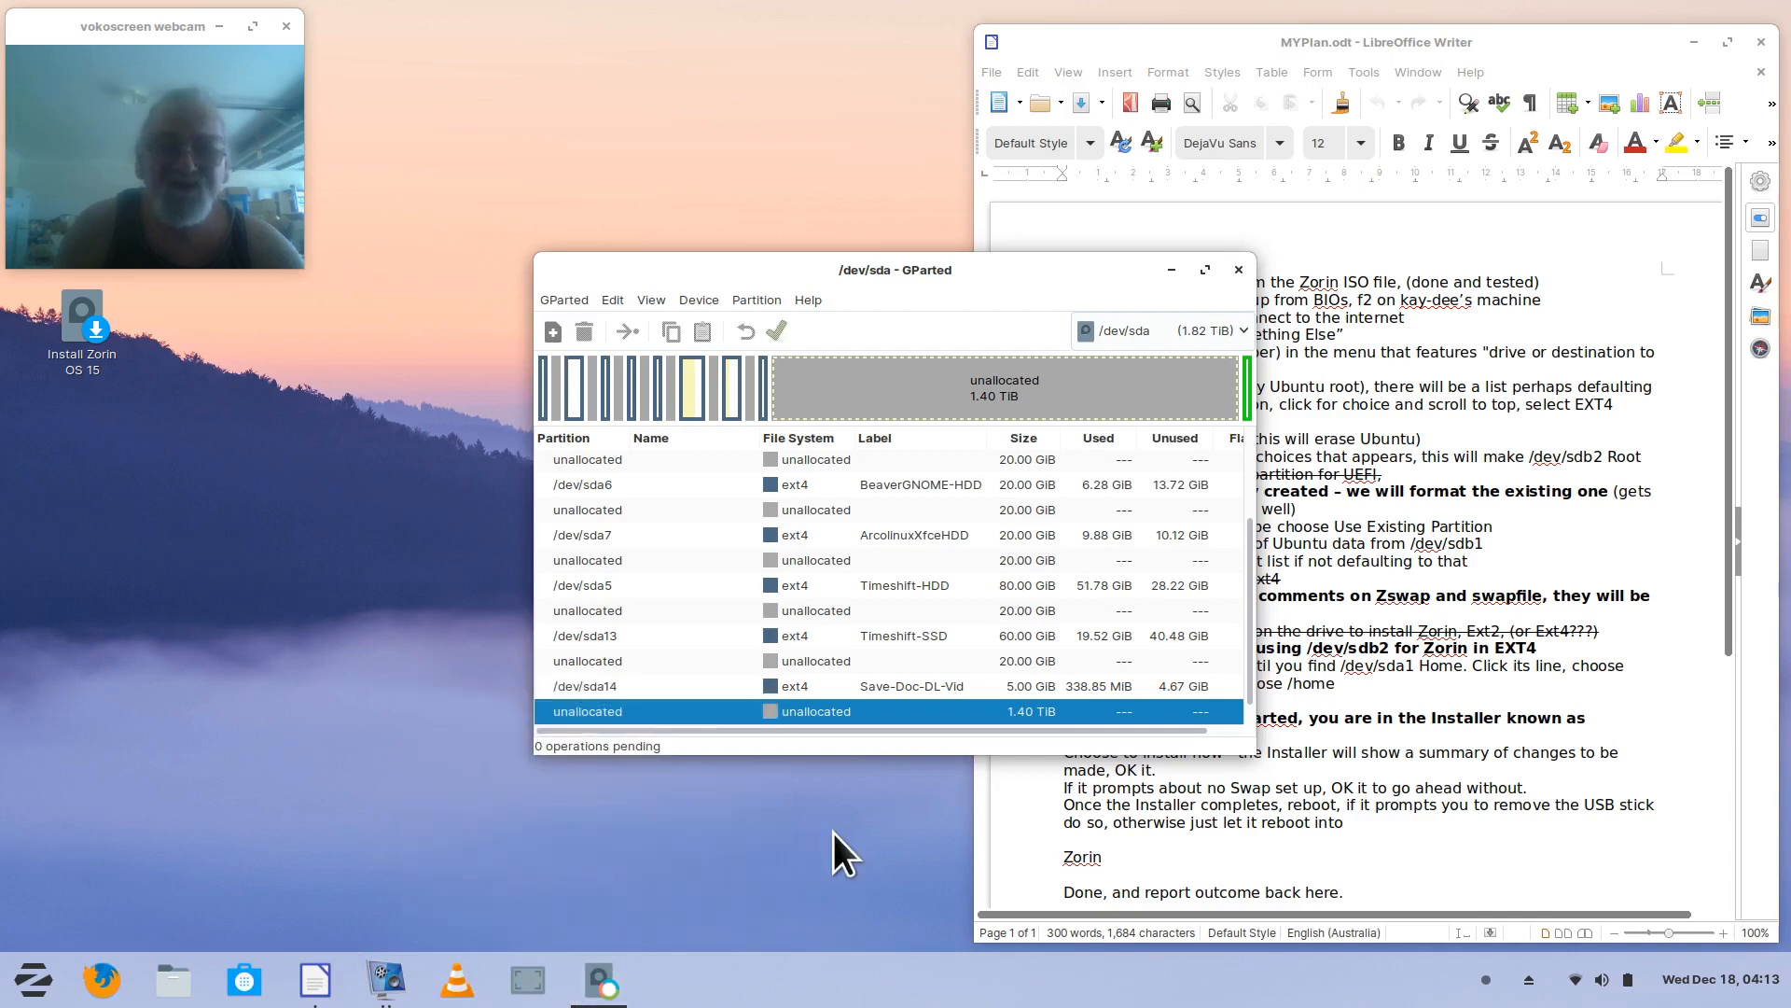
click(1245, 330)
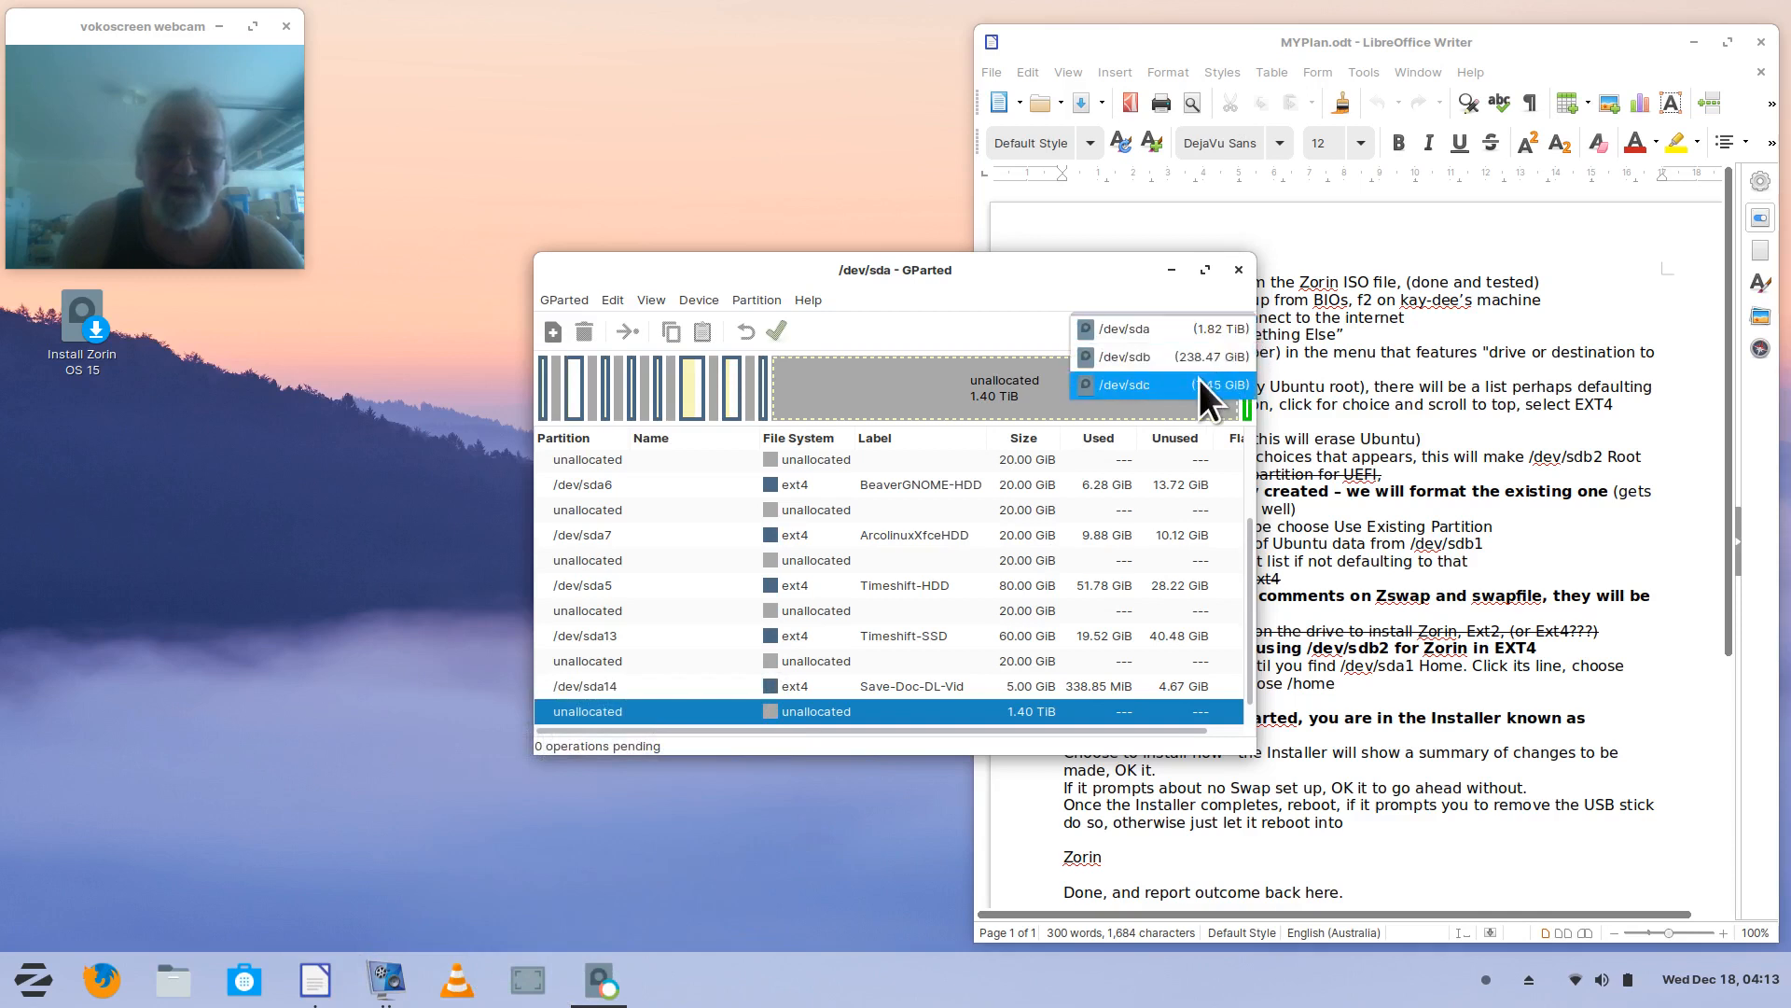
click(1170, 388)
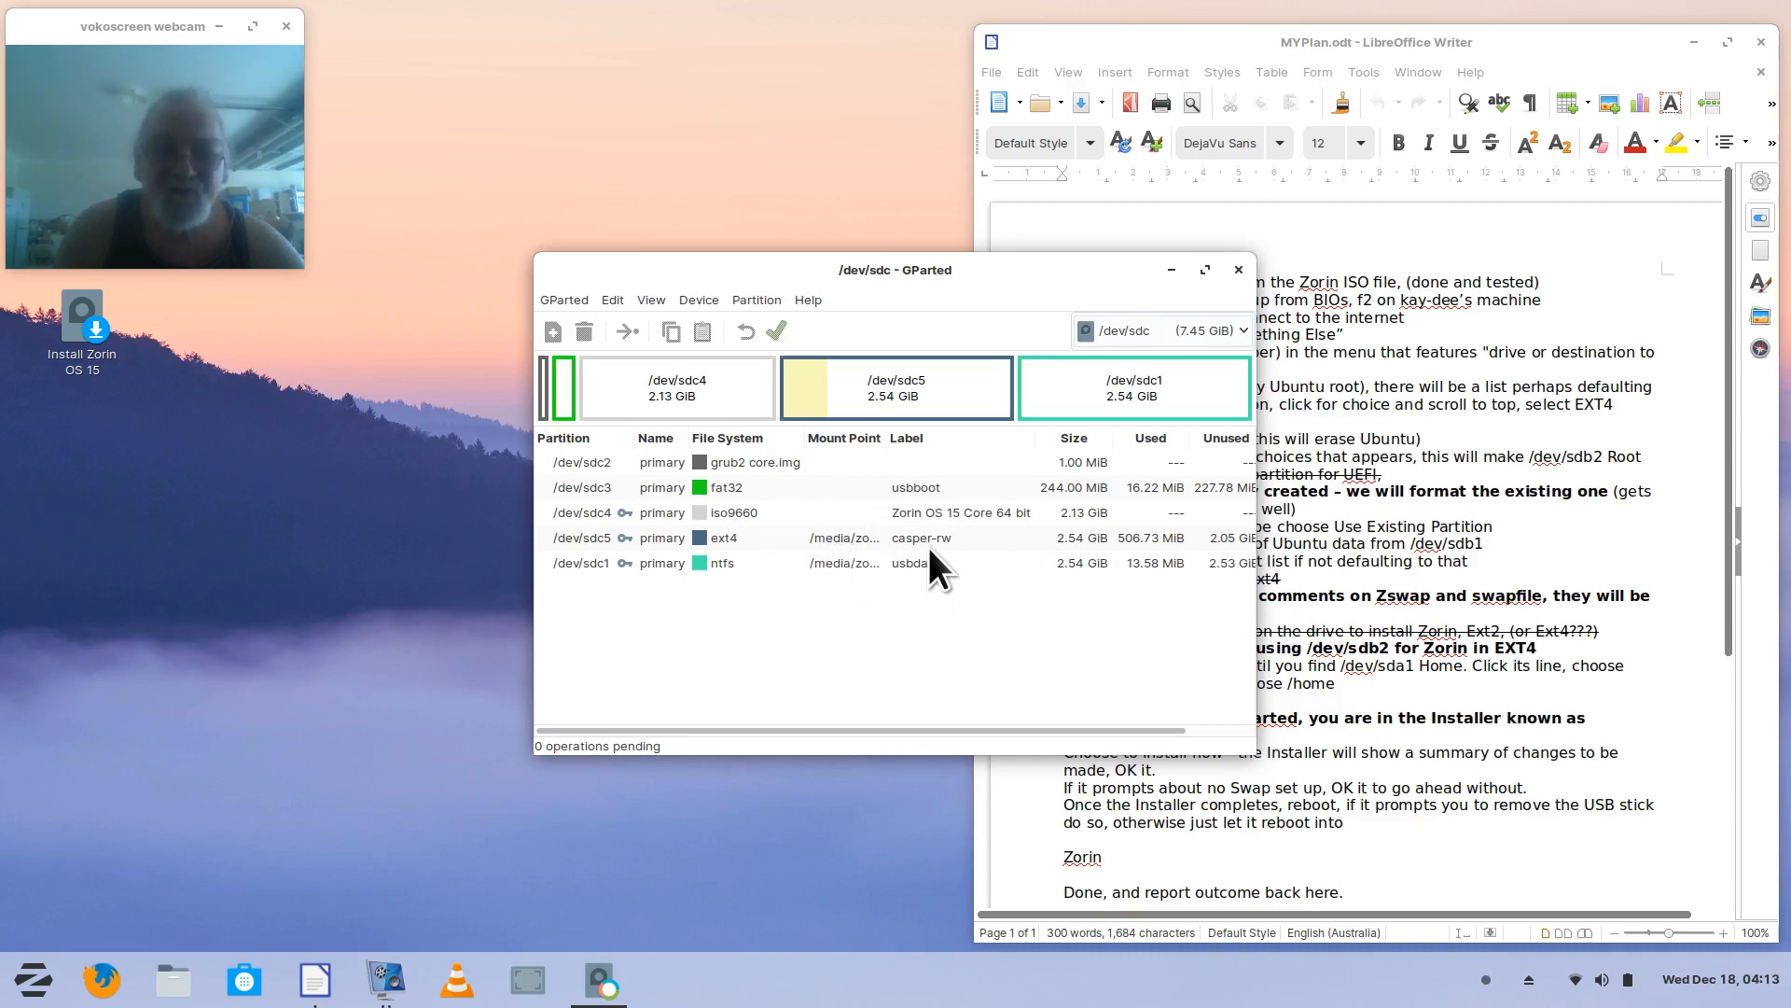
click(1238, 271)
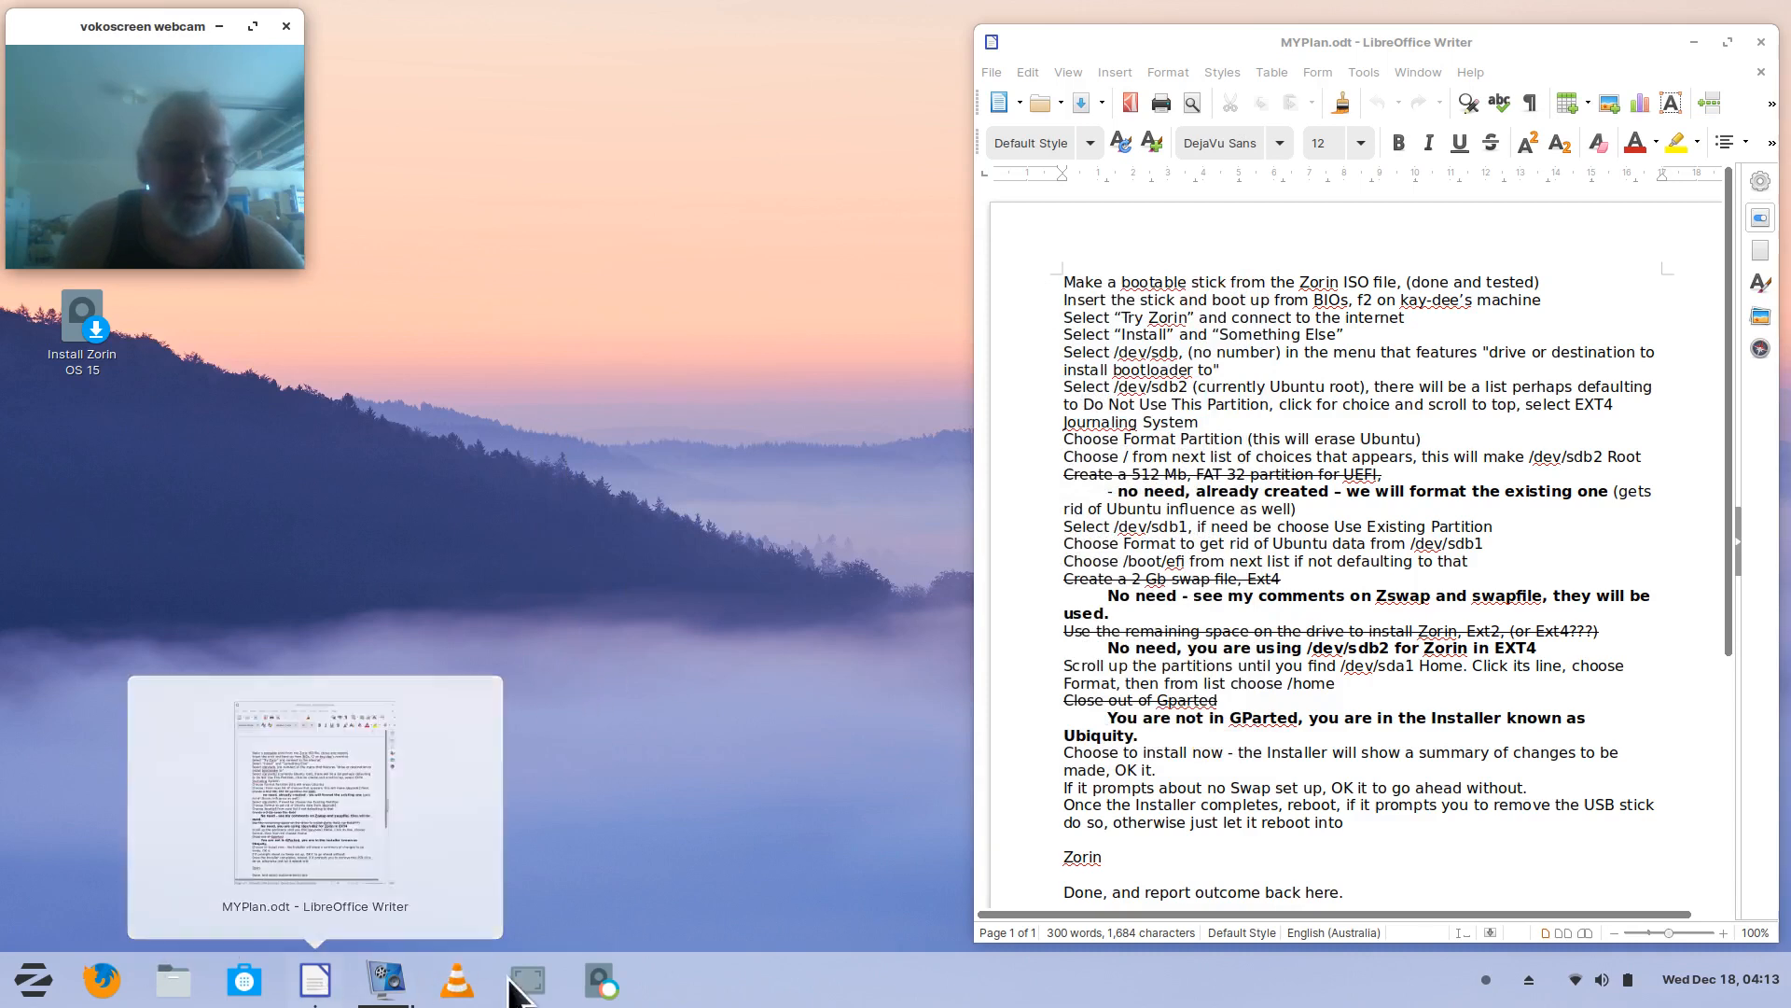
Launch the Zorin OS 15 installer and accept English with the English (US) keyboard layout
click(93, 353)
double_click(88, 334)
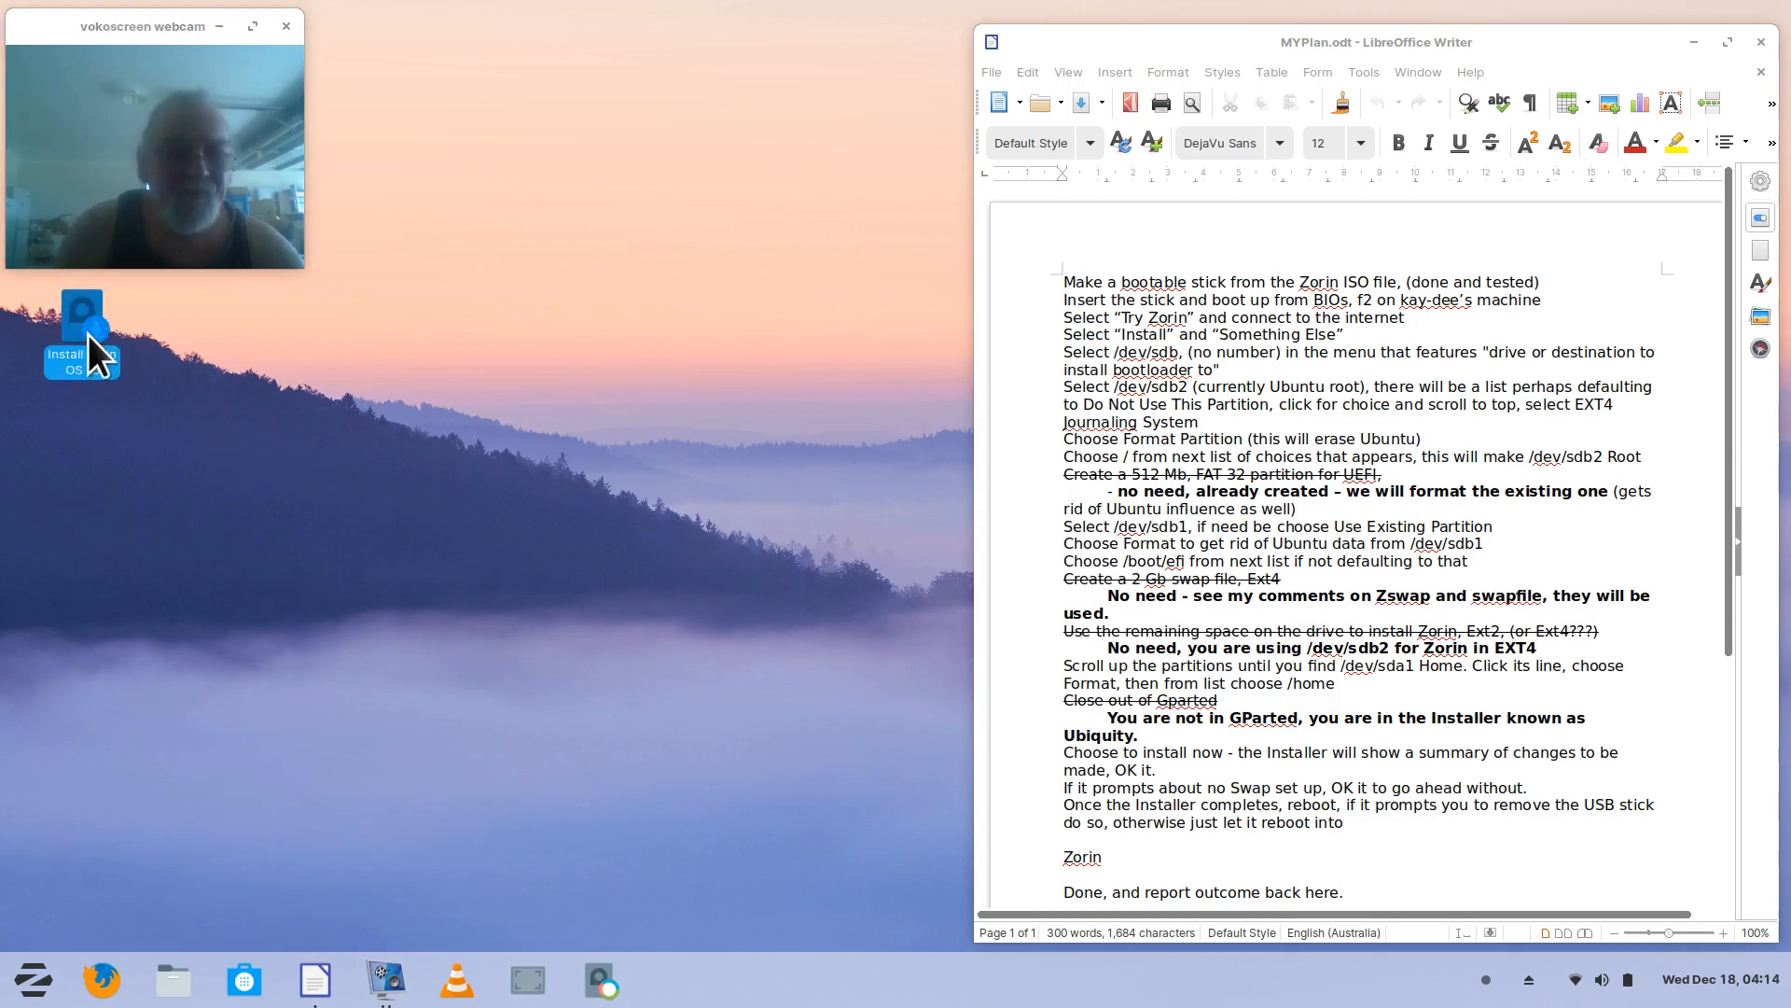
drag(883, 239, 442, 393)
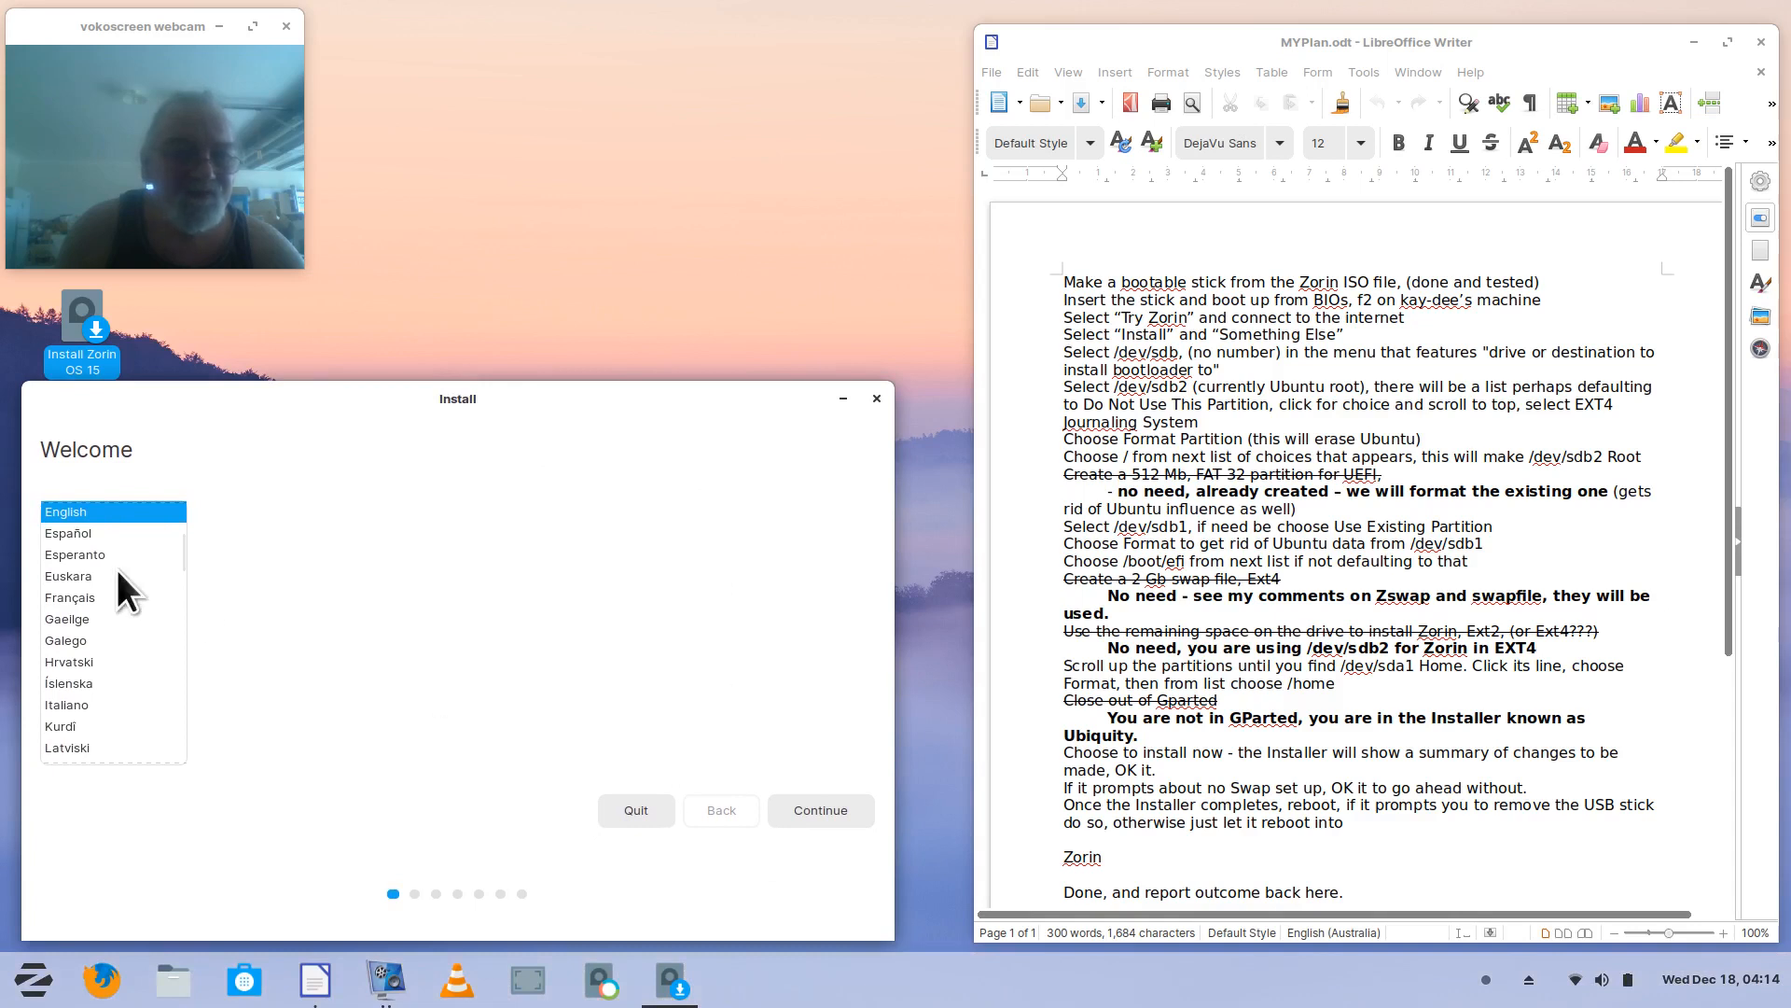
click(832, 809)
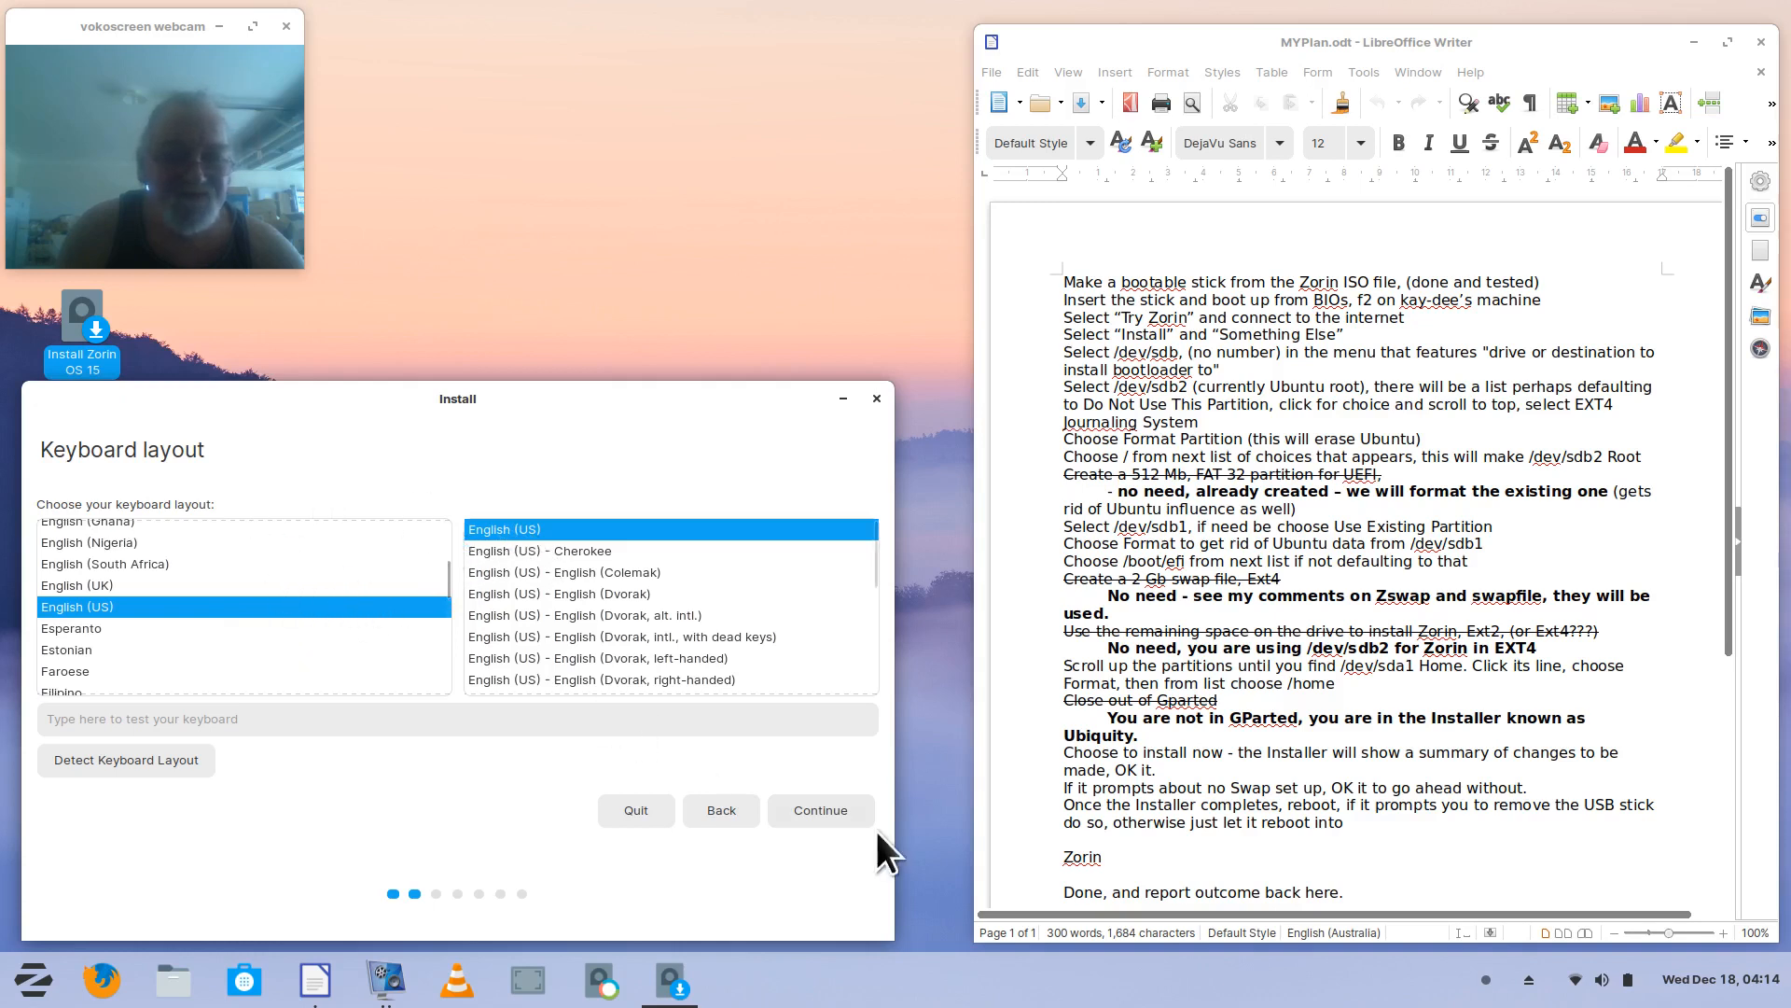
click(825, 813)
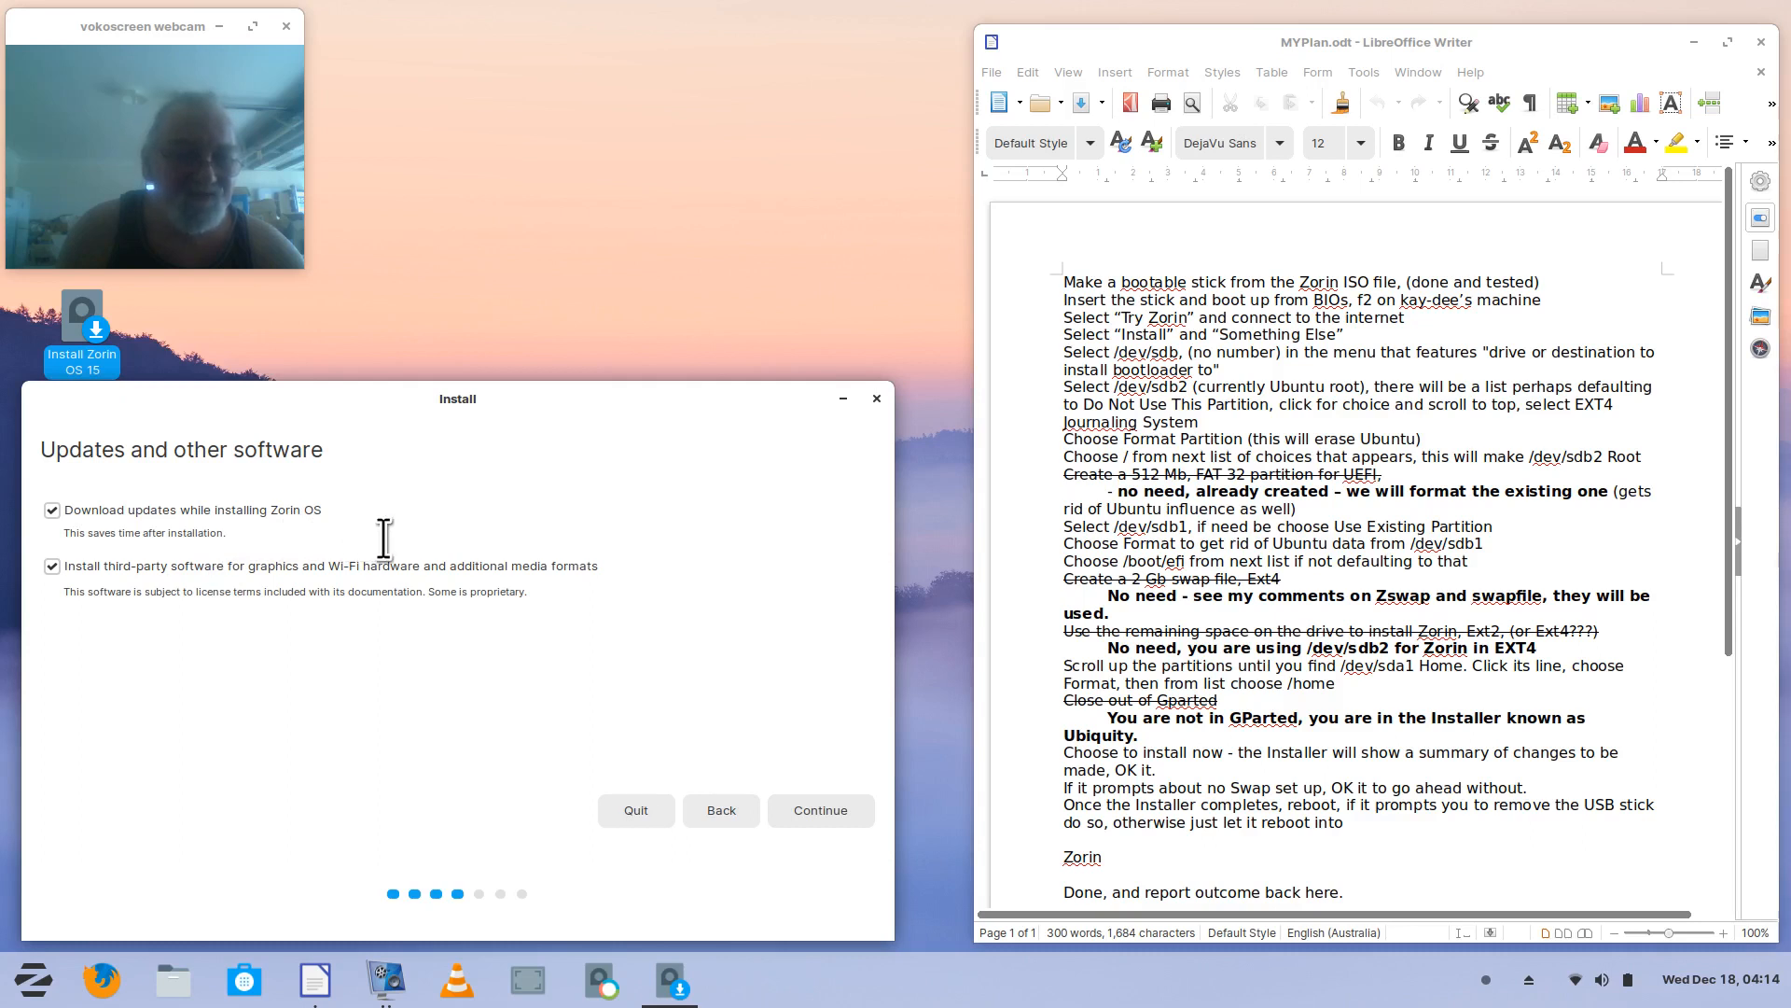
Disable downloading updates during installation, continue to Installation type, and pause the screen recording
click(52, 509)
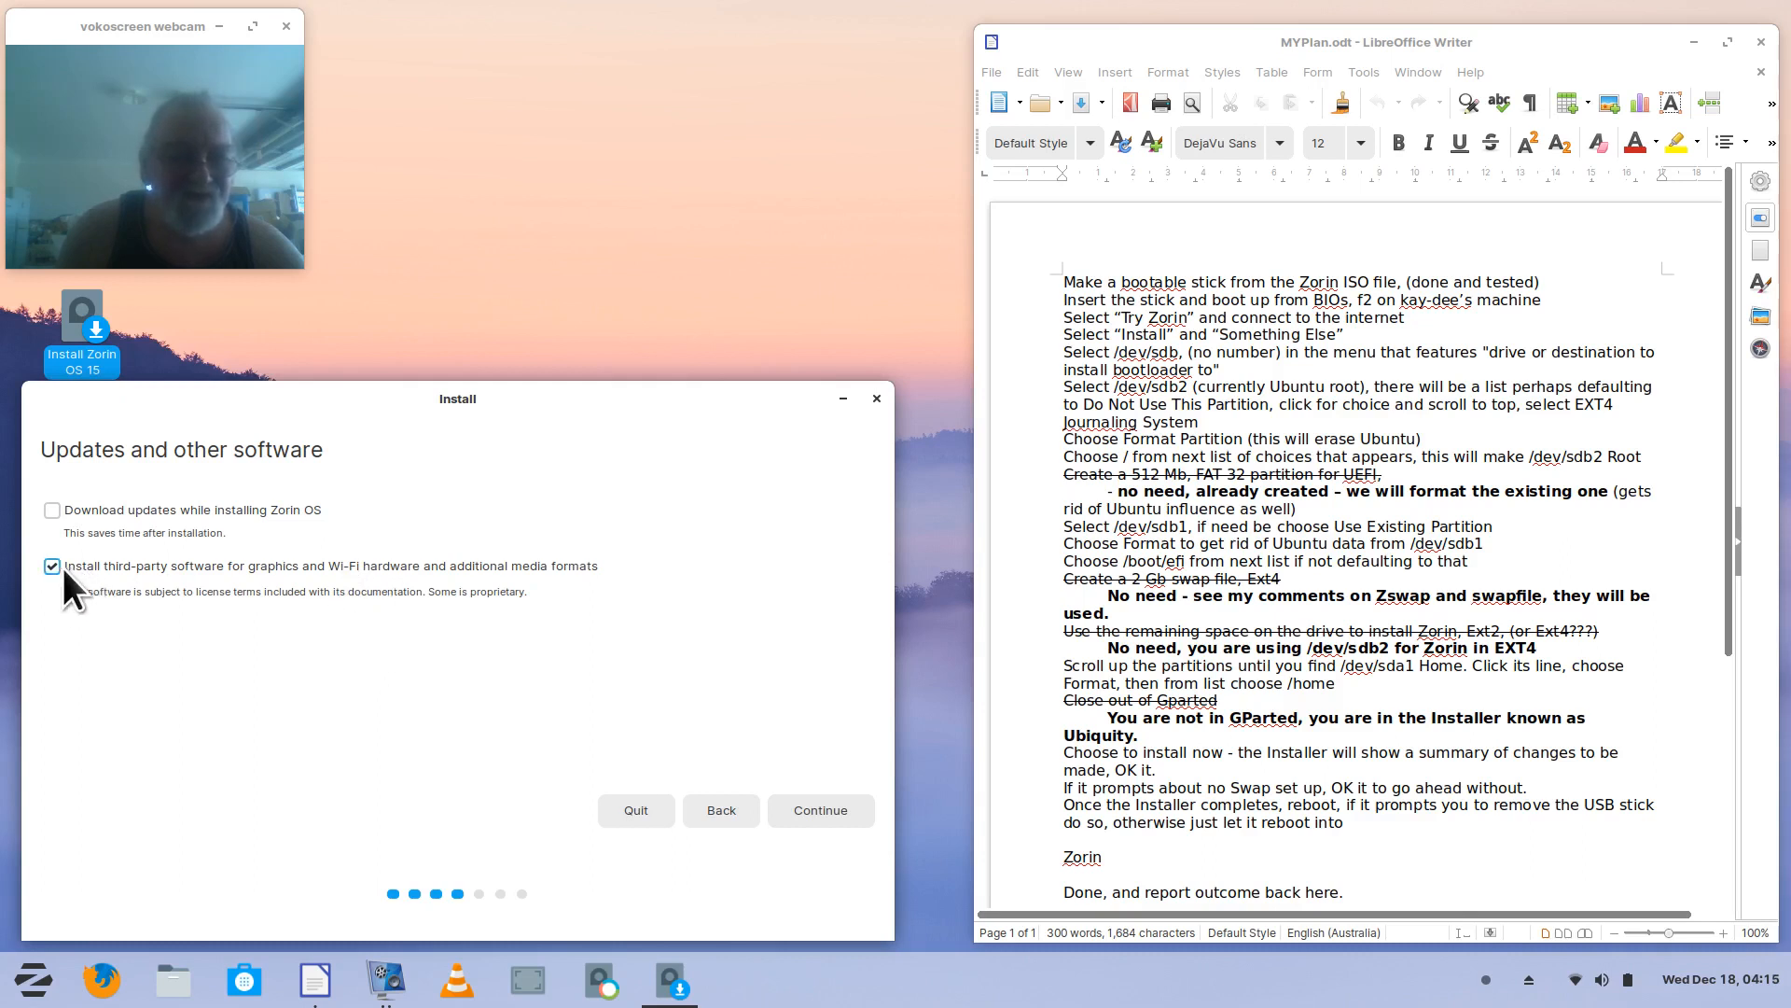
click(810, 805)
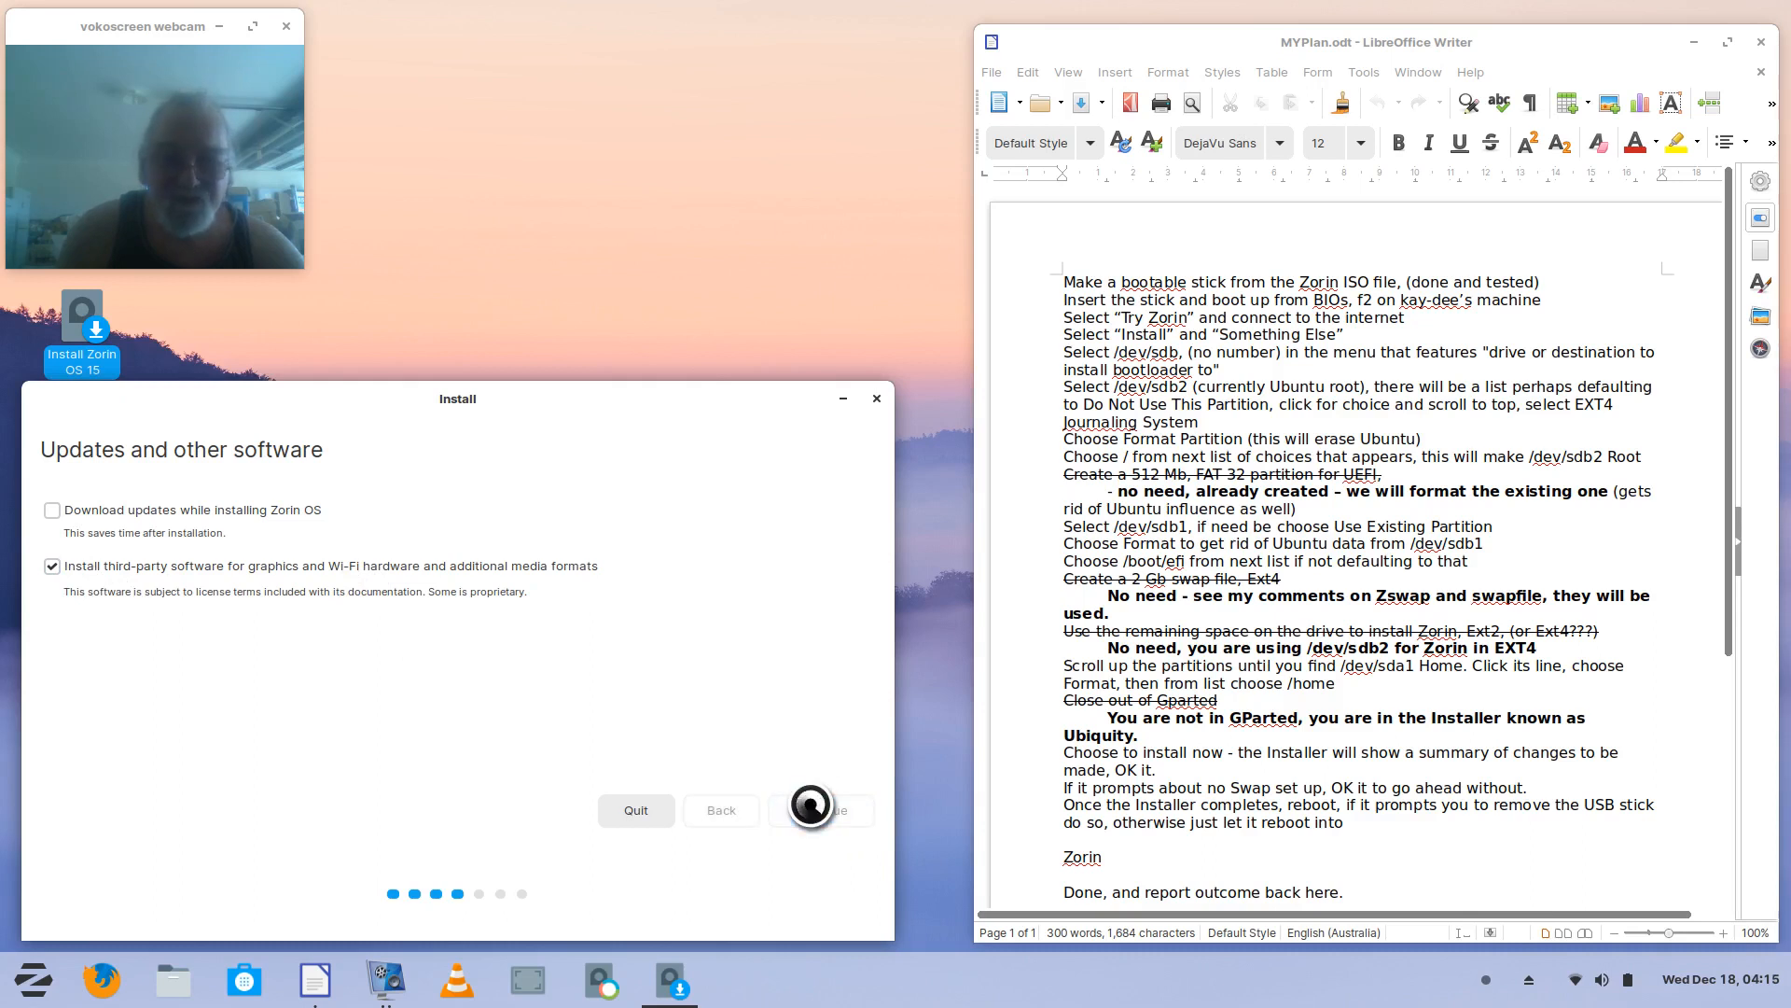
click(1487, 978)
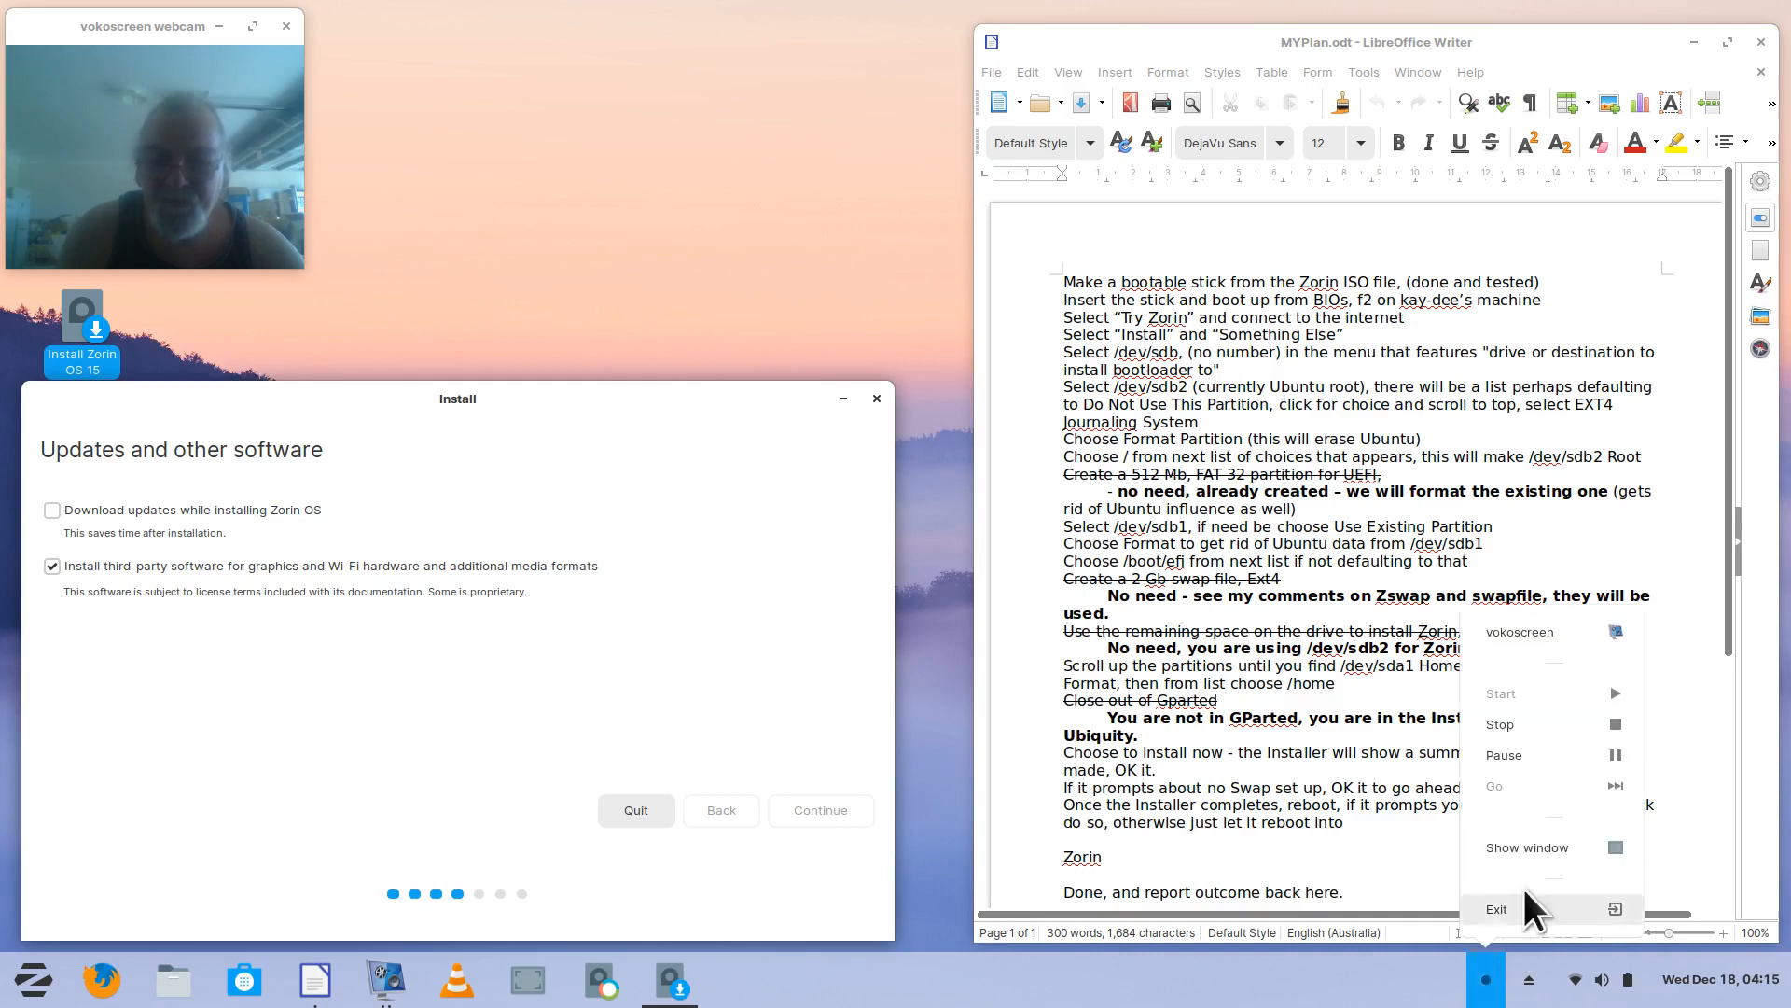
click(1546, 752)
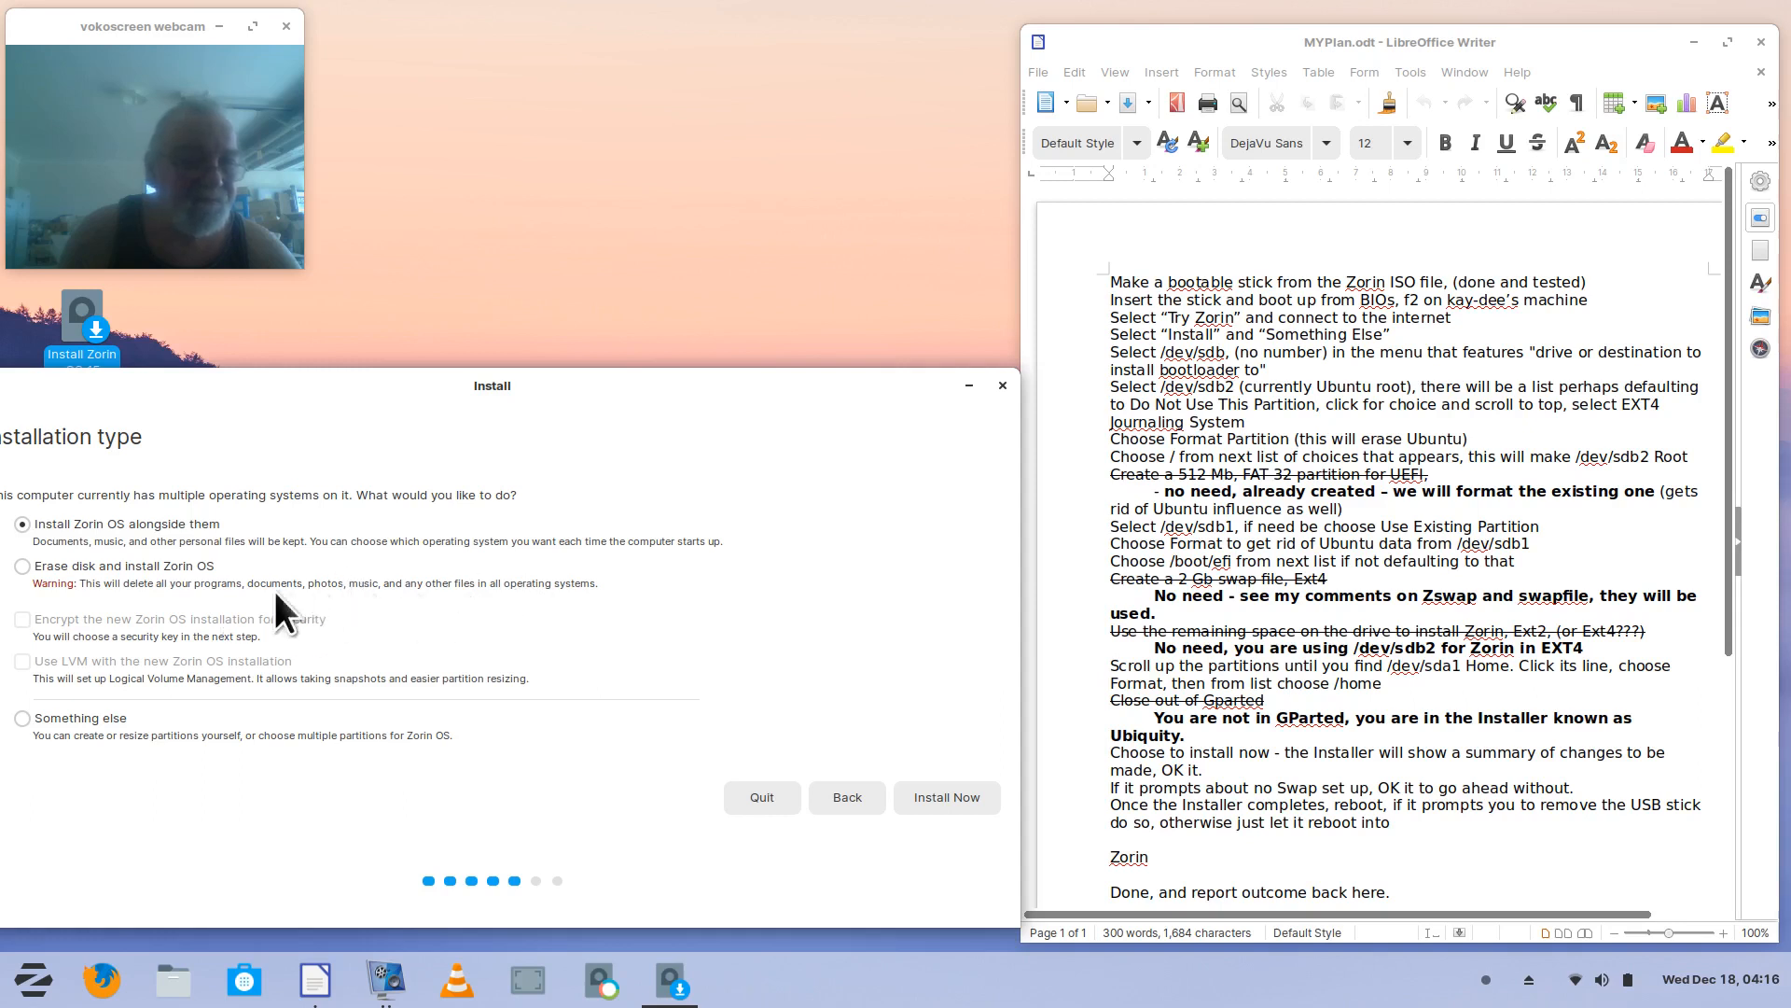
Choose 'Something else' as the installation type and continue to the partition editor
click(25, 562)
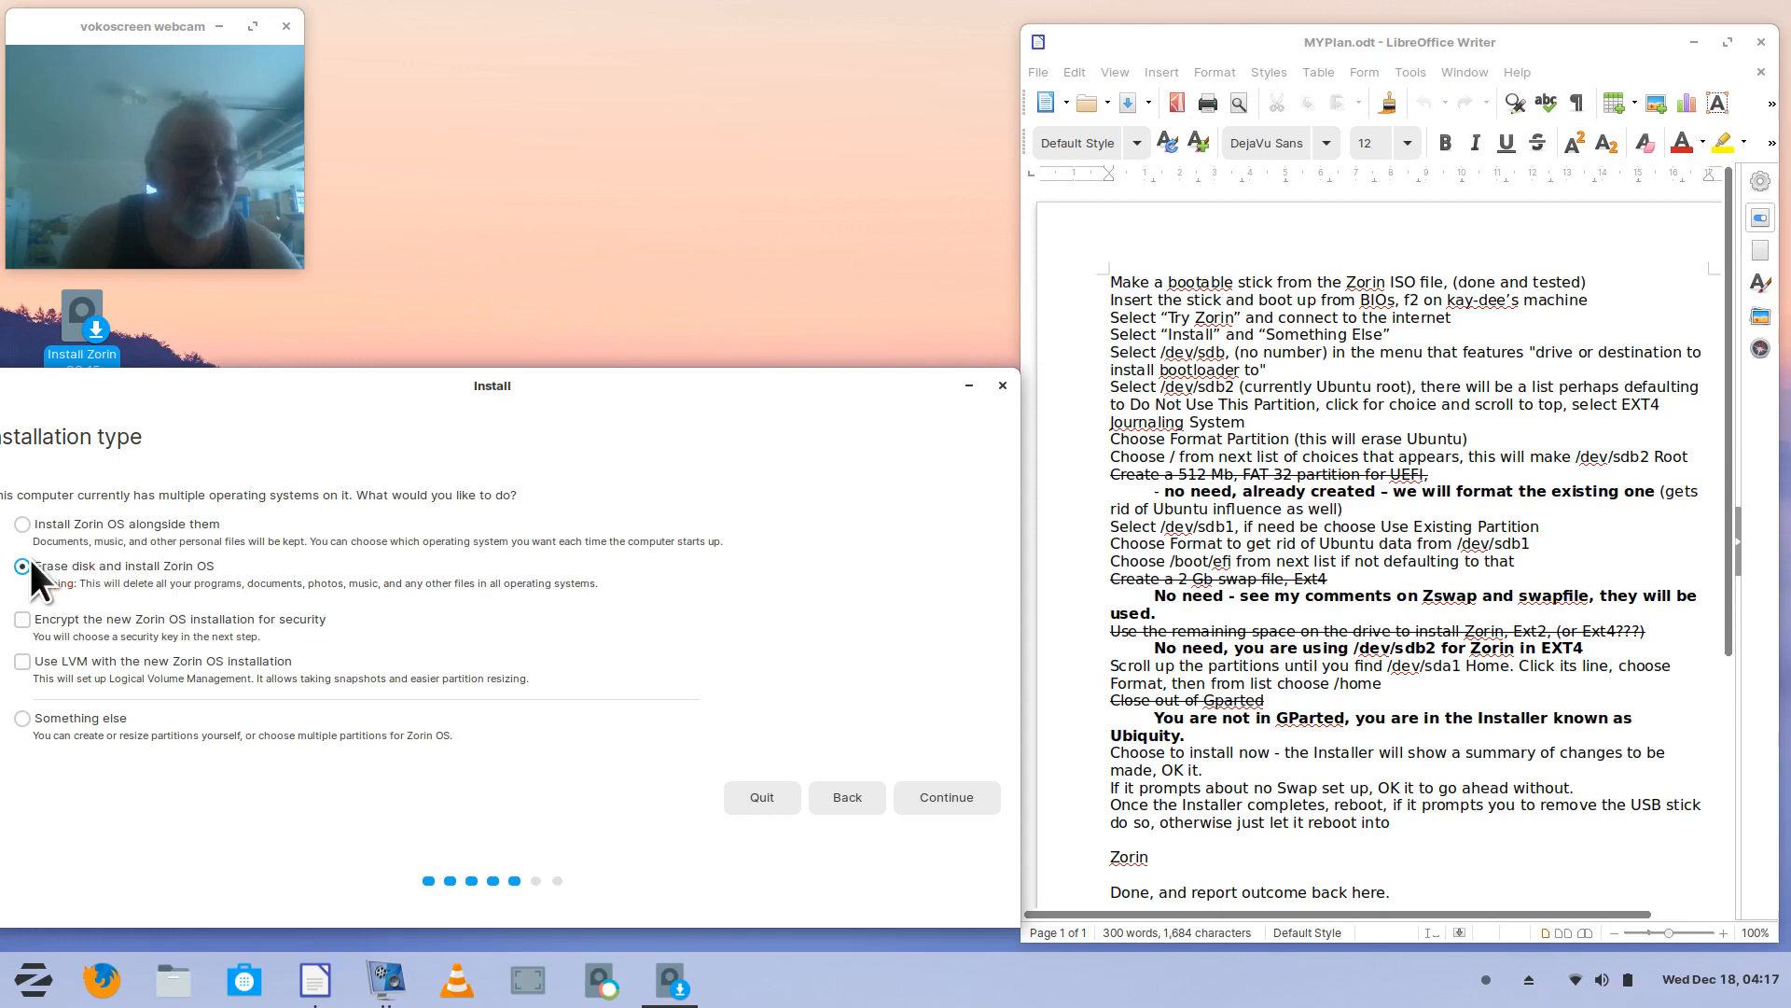
click(22, 718)
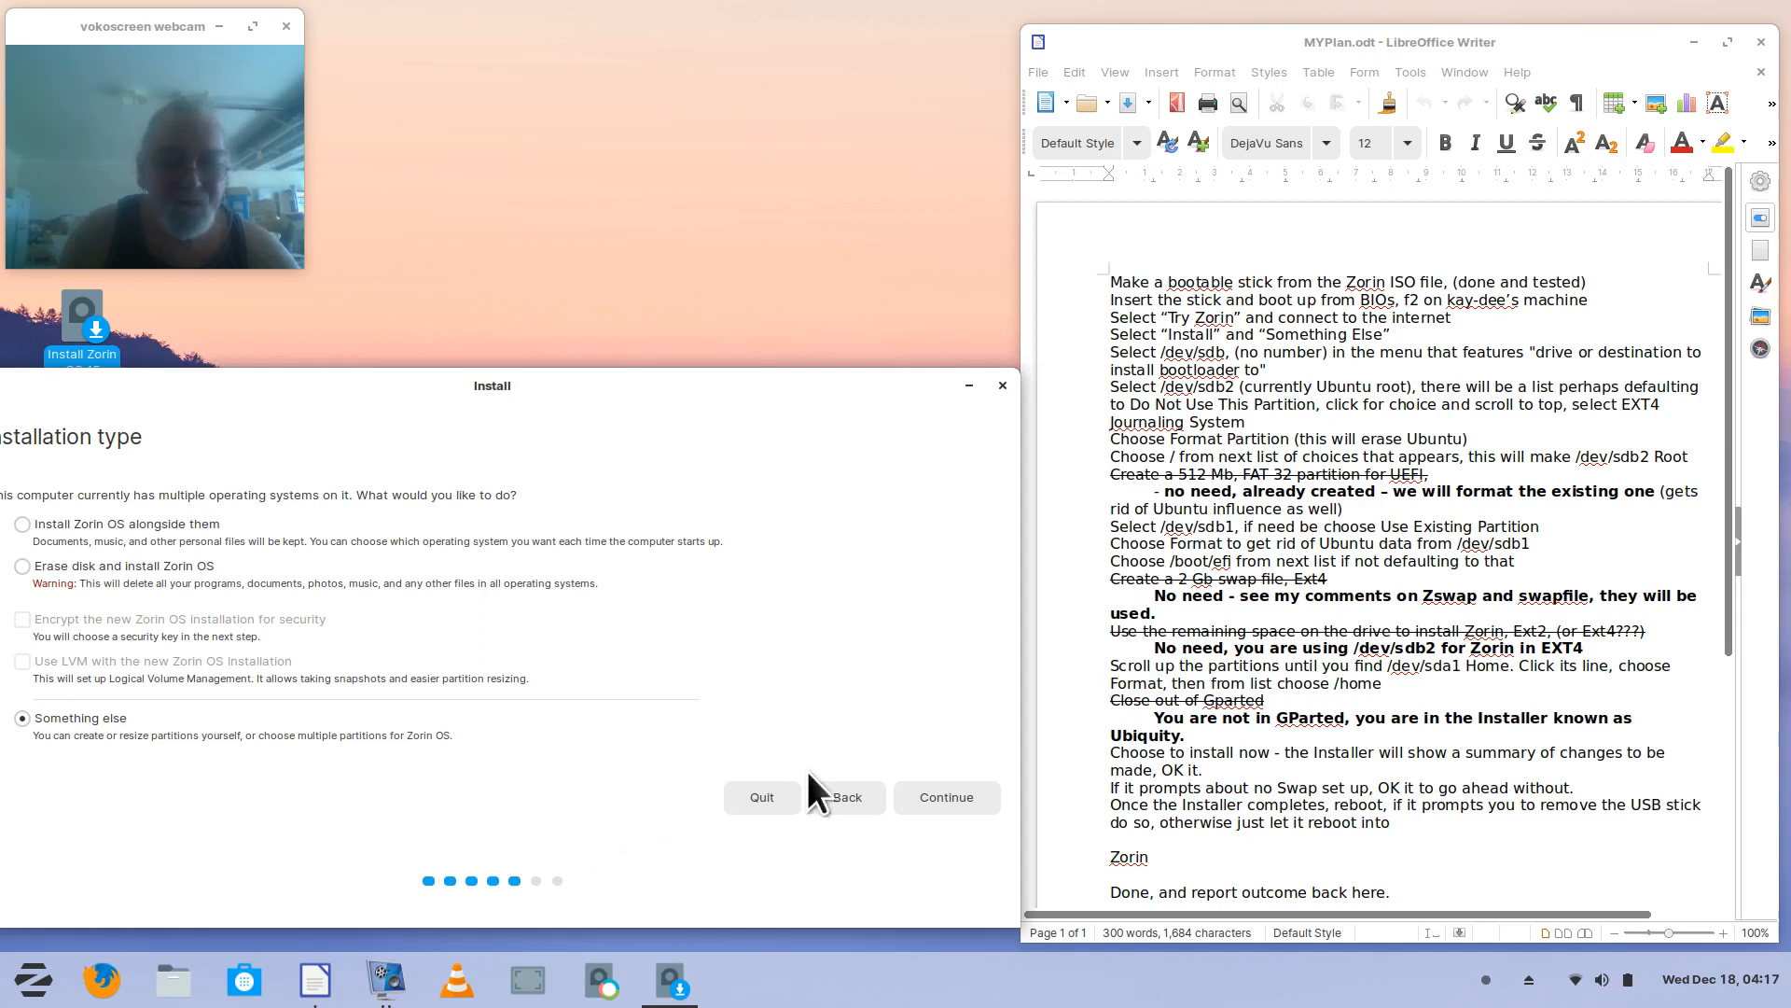
click(953, 797)
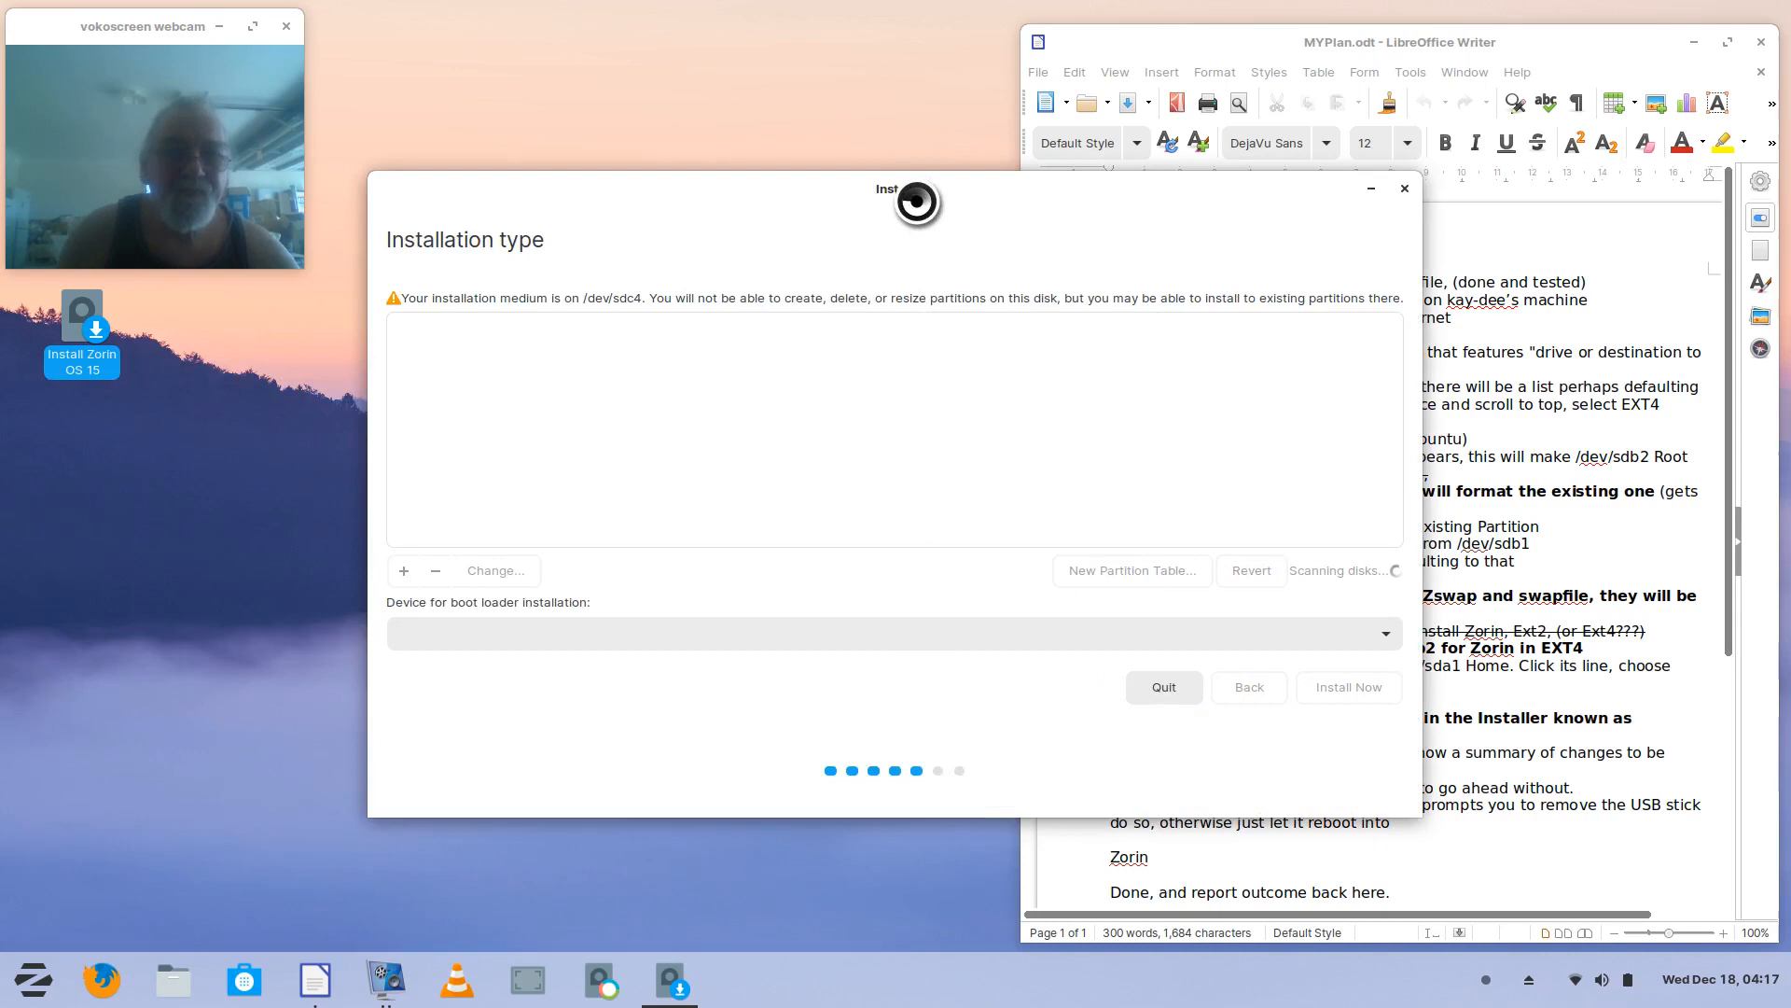
Reposition the installer window and review the existing /dev/sda and /dev/sdb partitions
drag(909, 194, 529, 378)
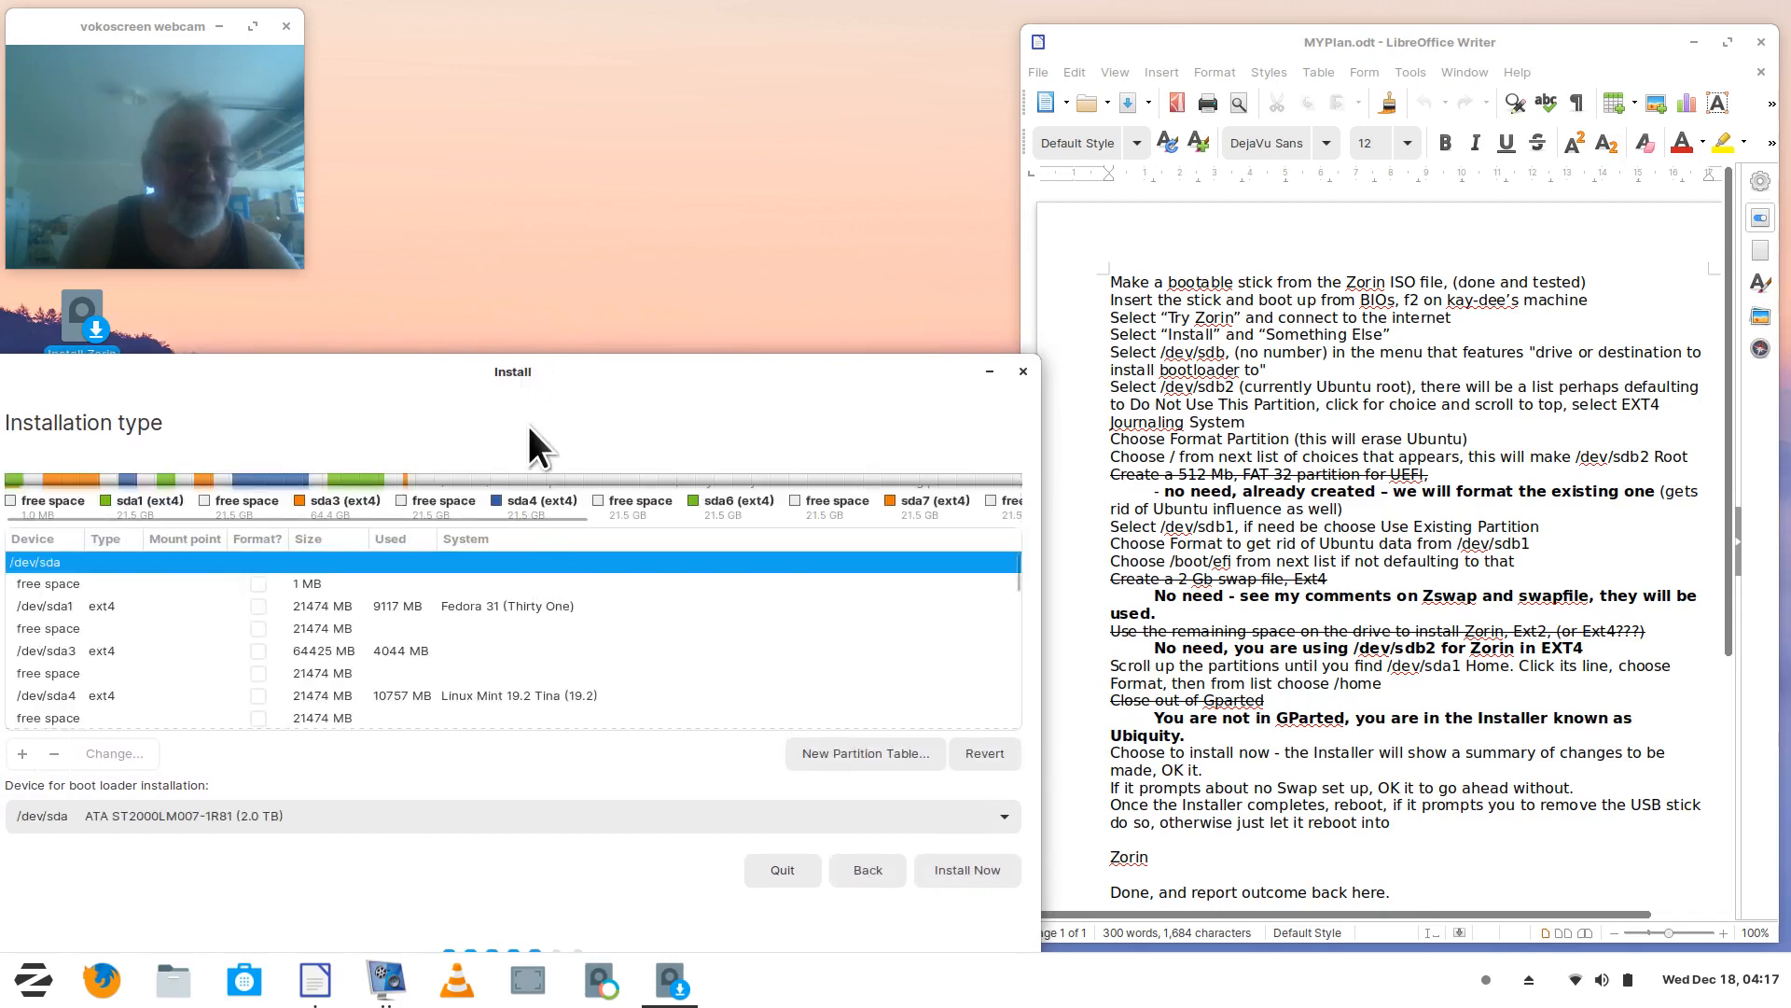
drag(475, 364, 494, 310)
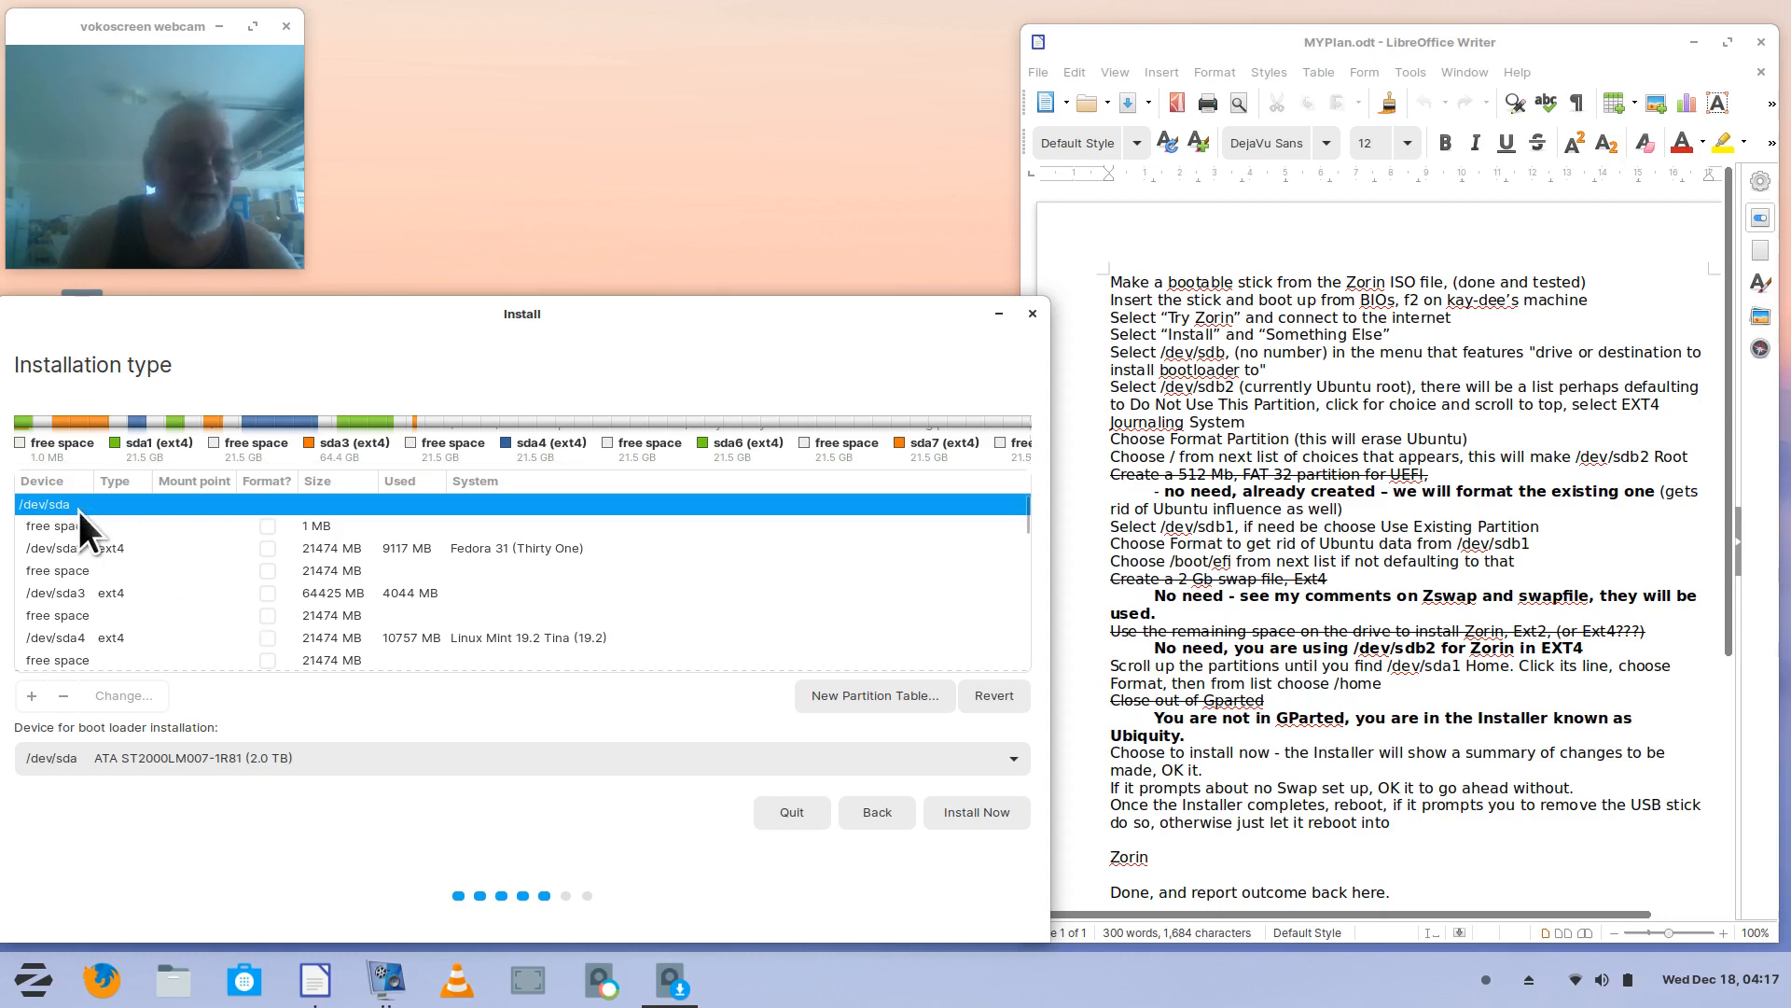
scroll(237, 591, down, 5)
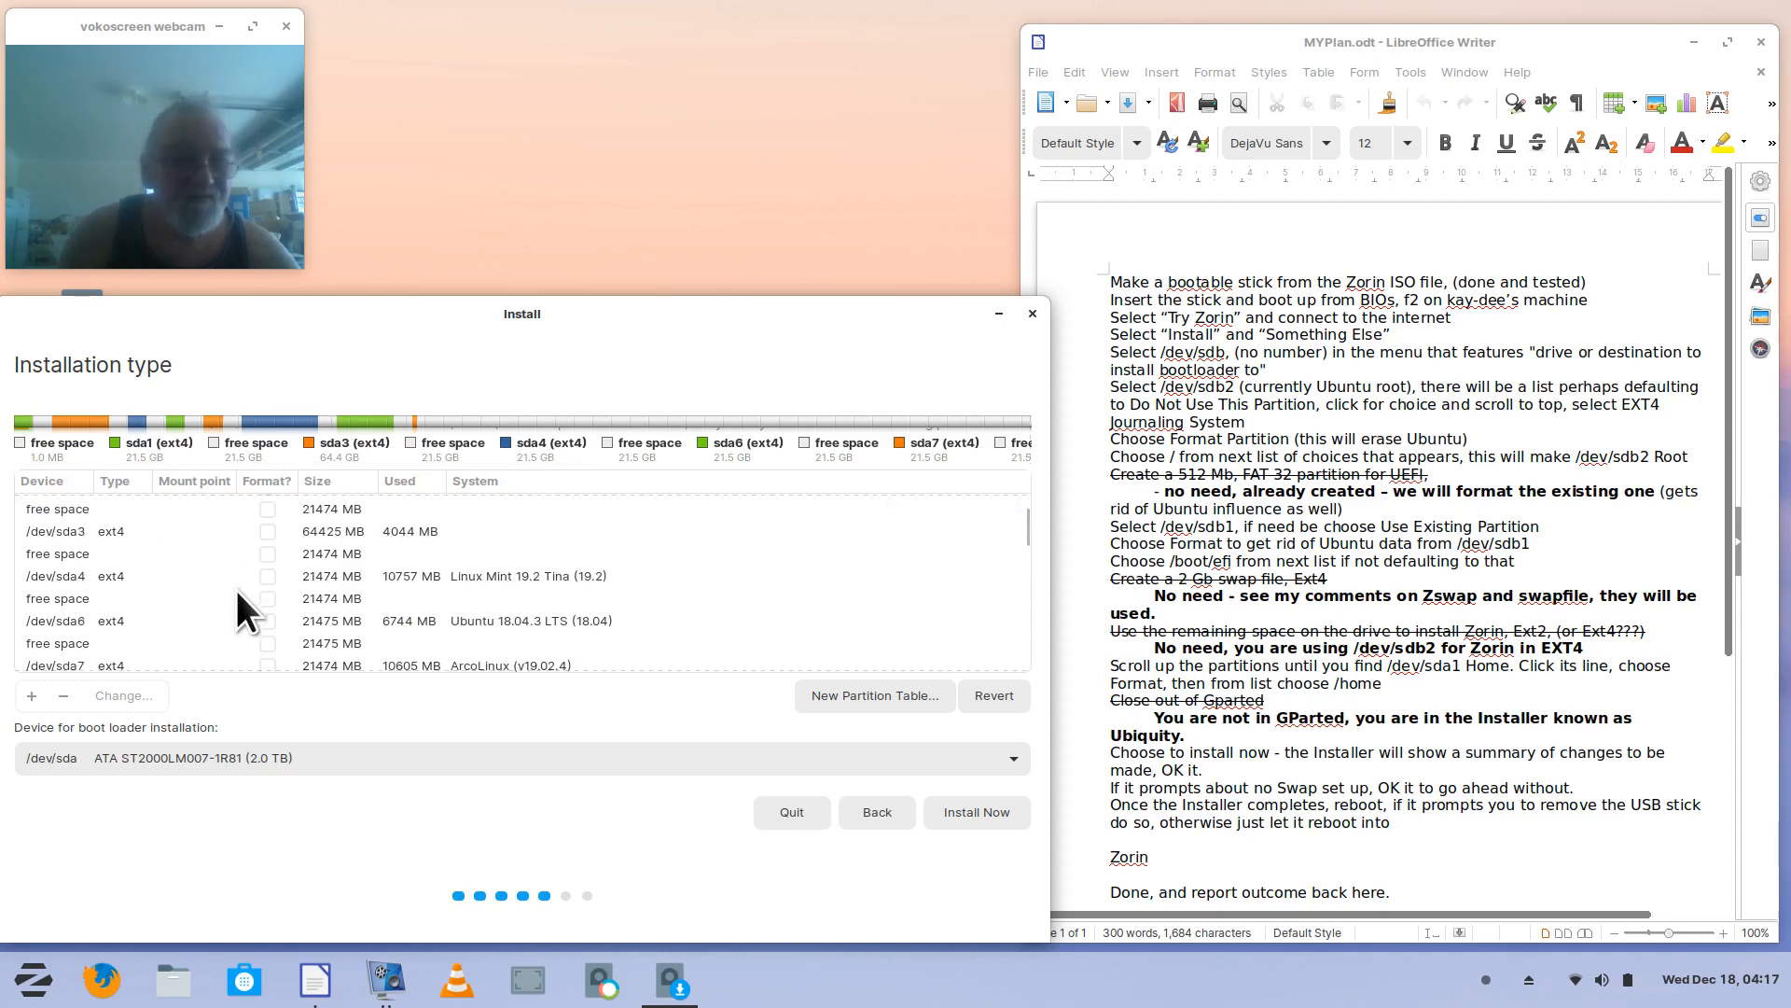
scroll(237, 590, down, 2)
scroll(237, 591, down, 3)
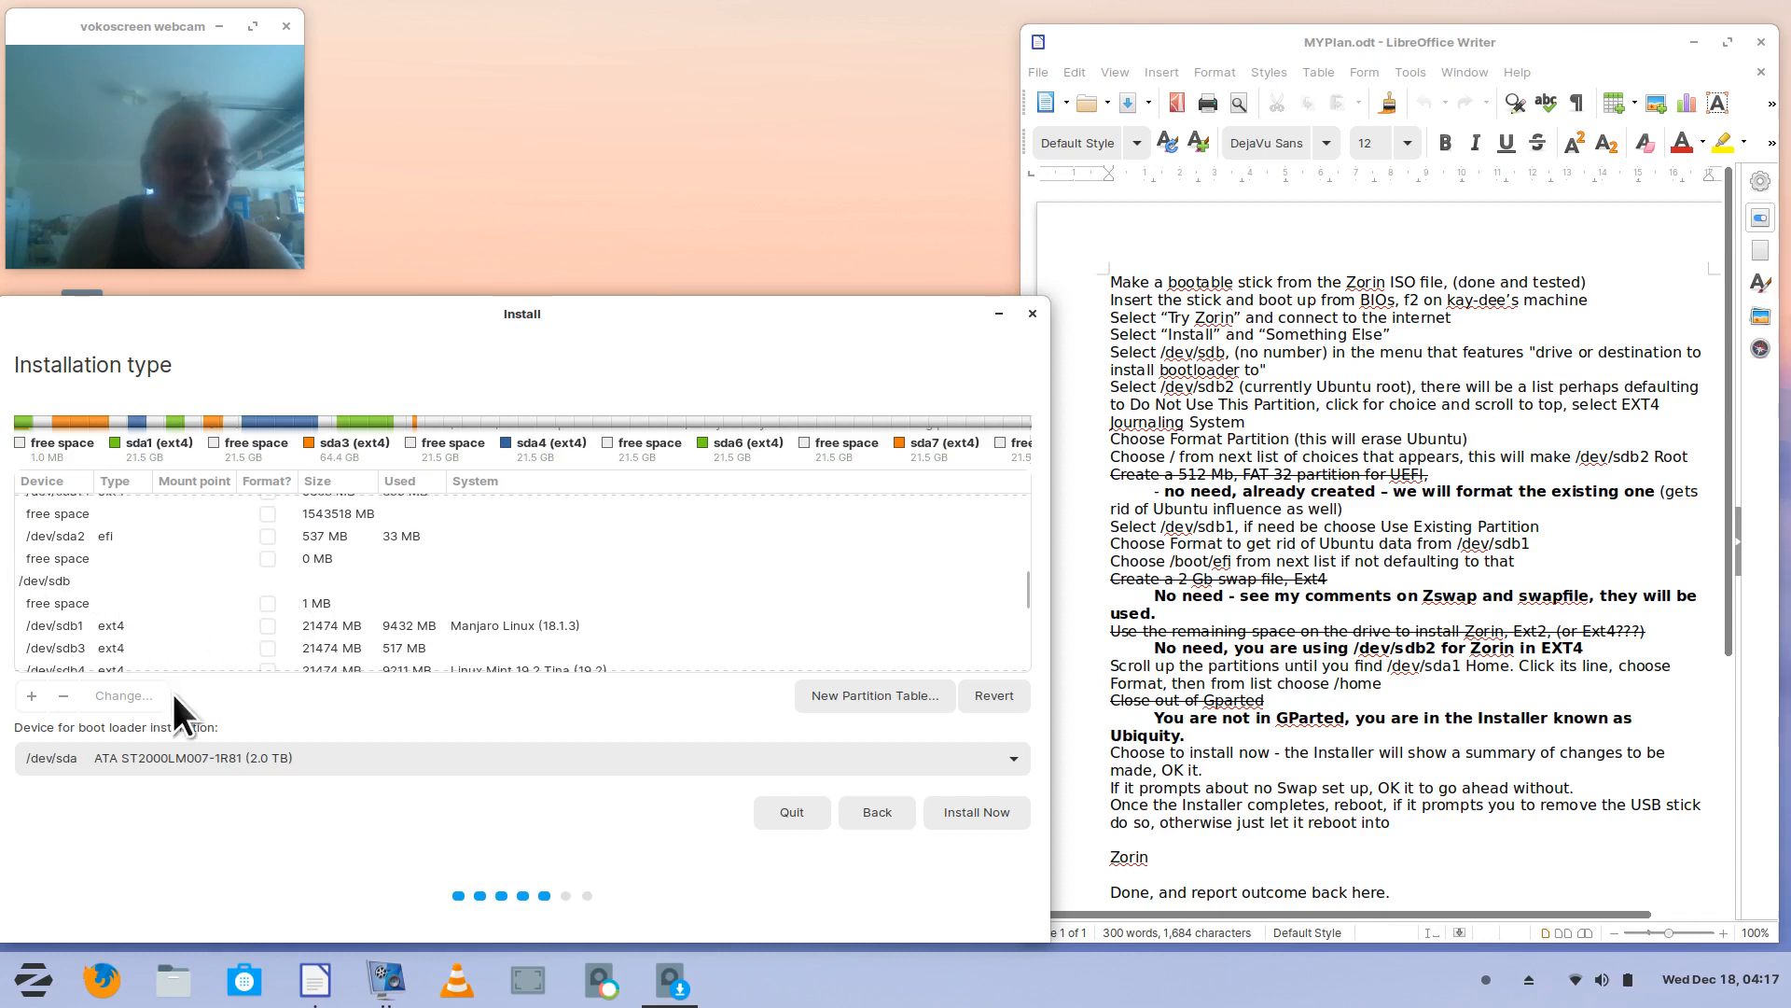
scroll(230, 597, up, 18)
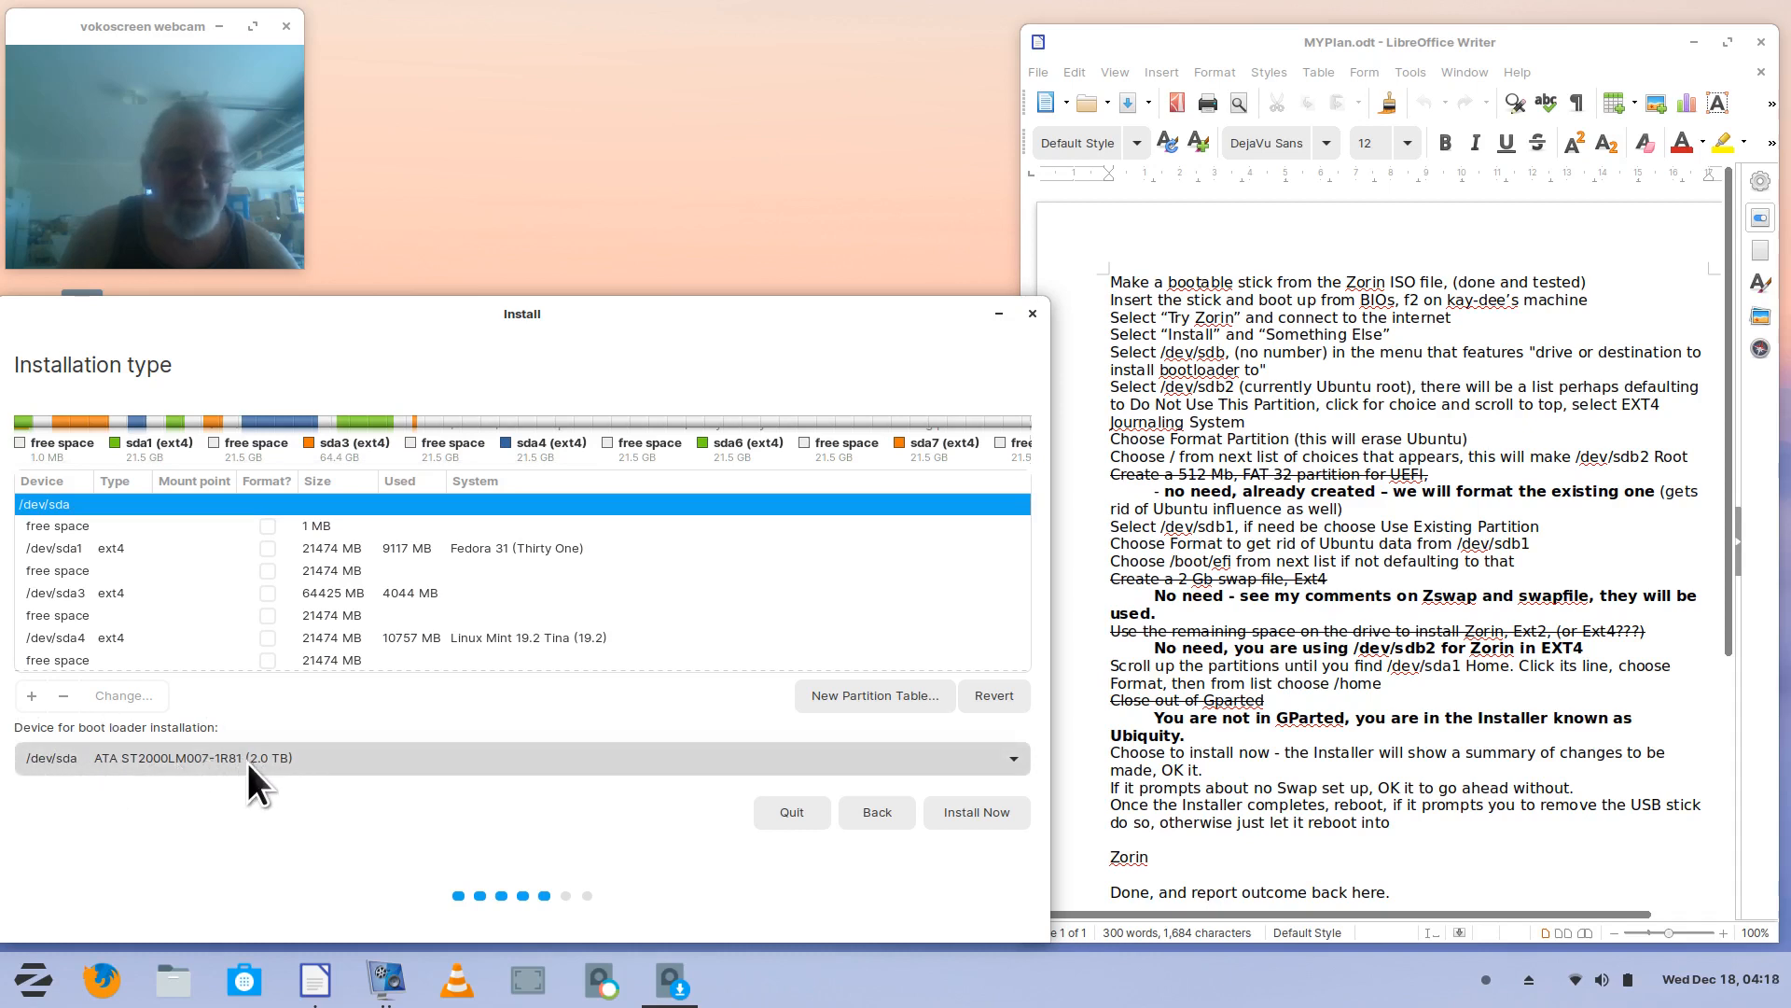
Pick /dev/sdb ATA Micron 1100 SATA (256.1 GB) as the boot loader installation device
click(1015, 761)
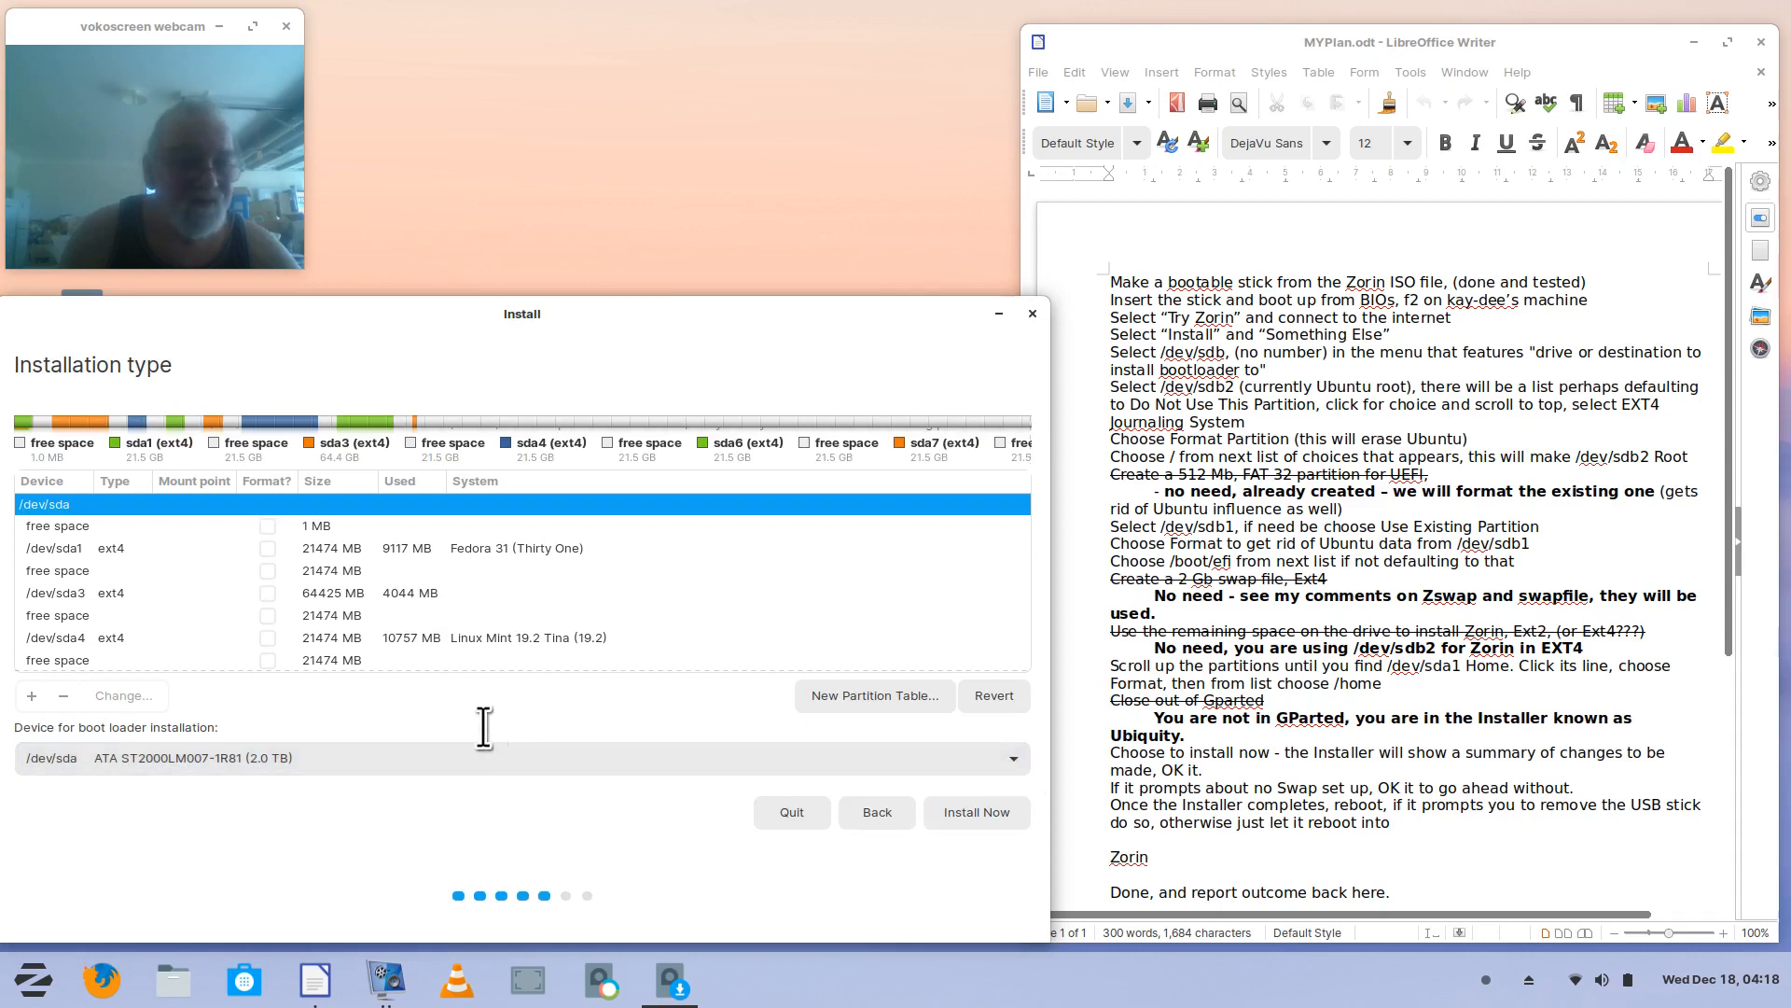
click(1013, 761)
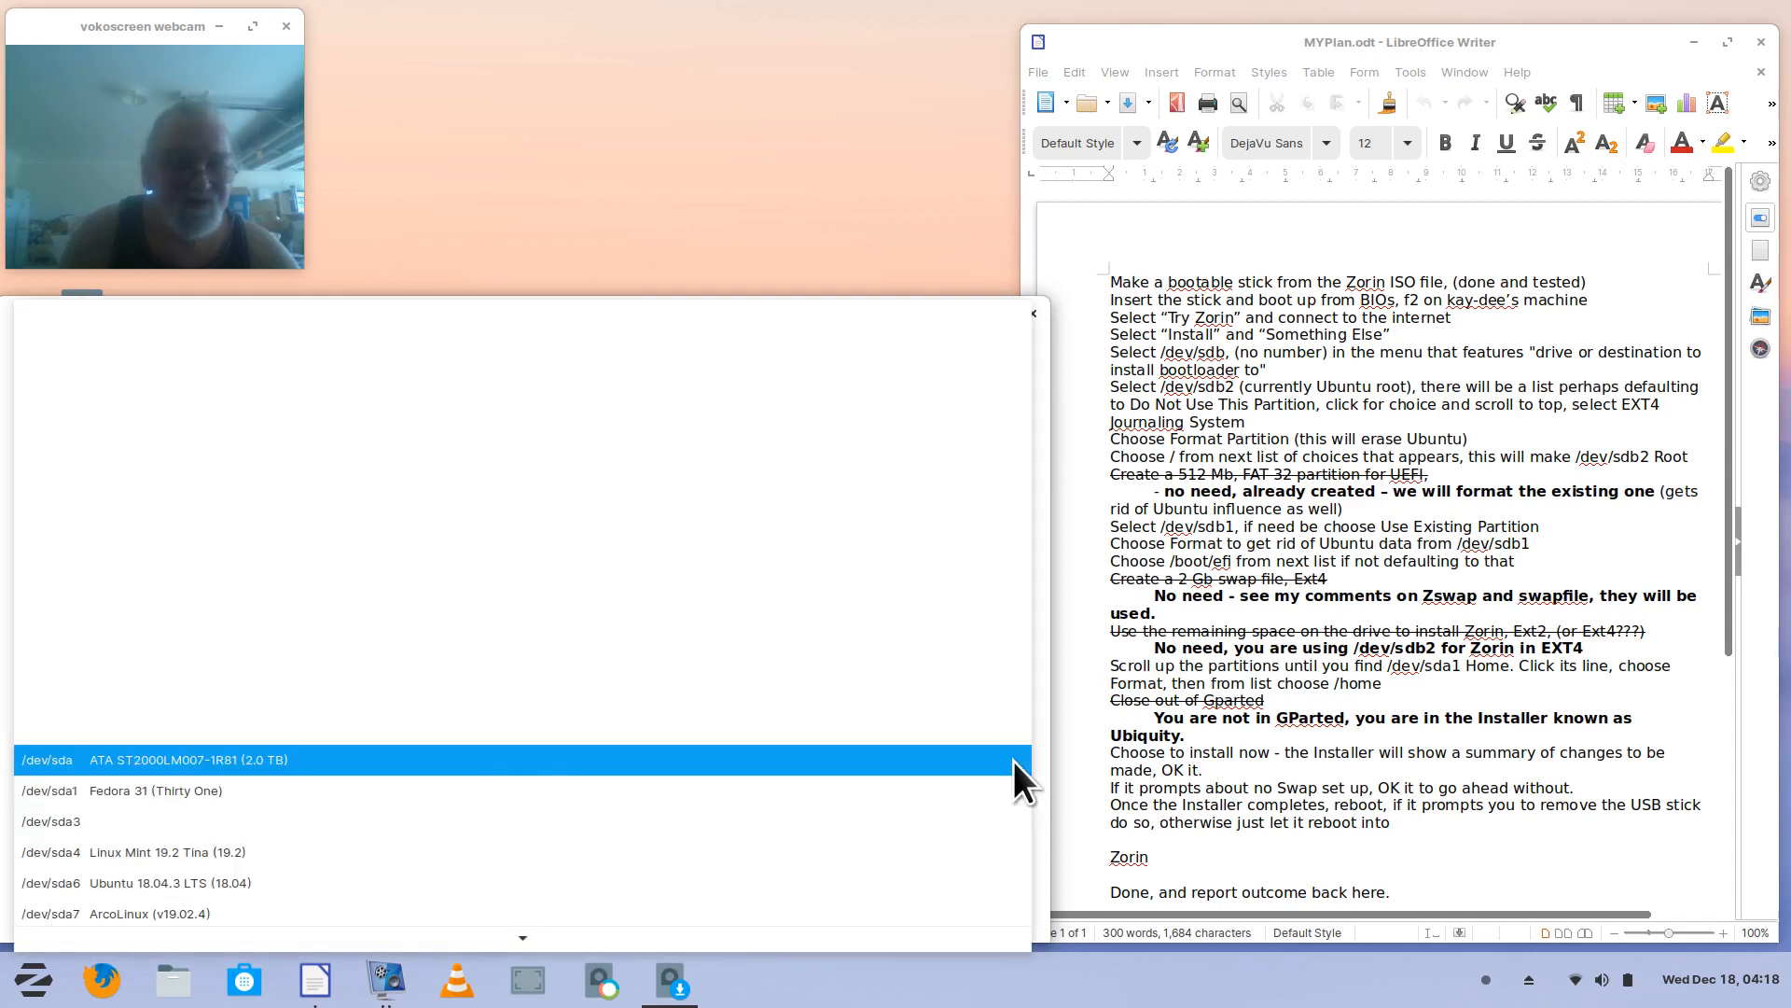
scroll(629, 847, down, 3)
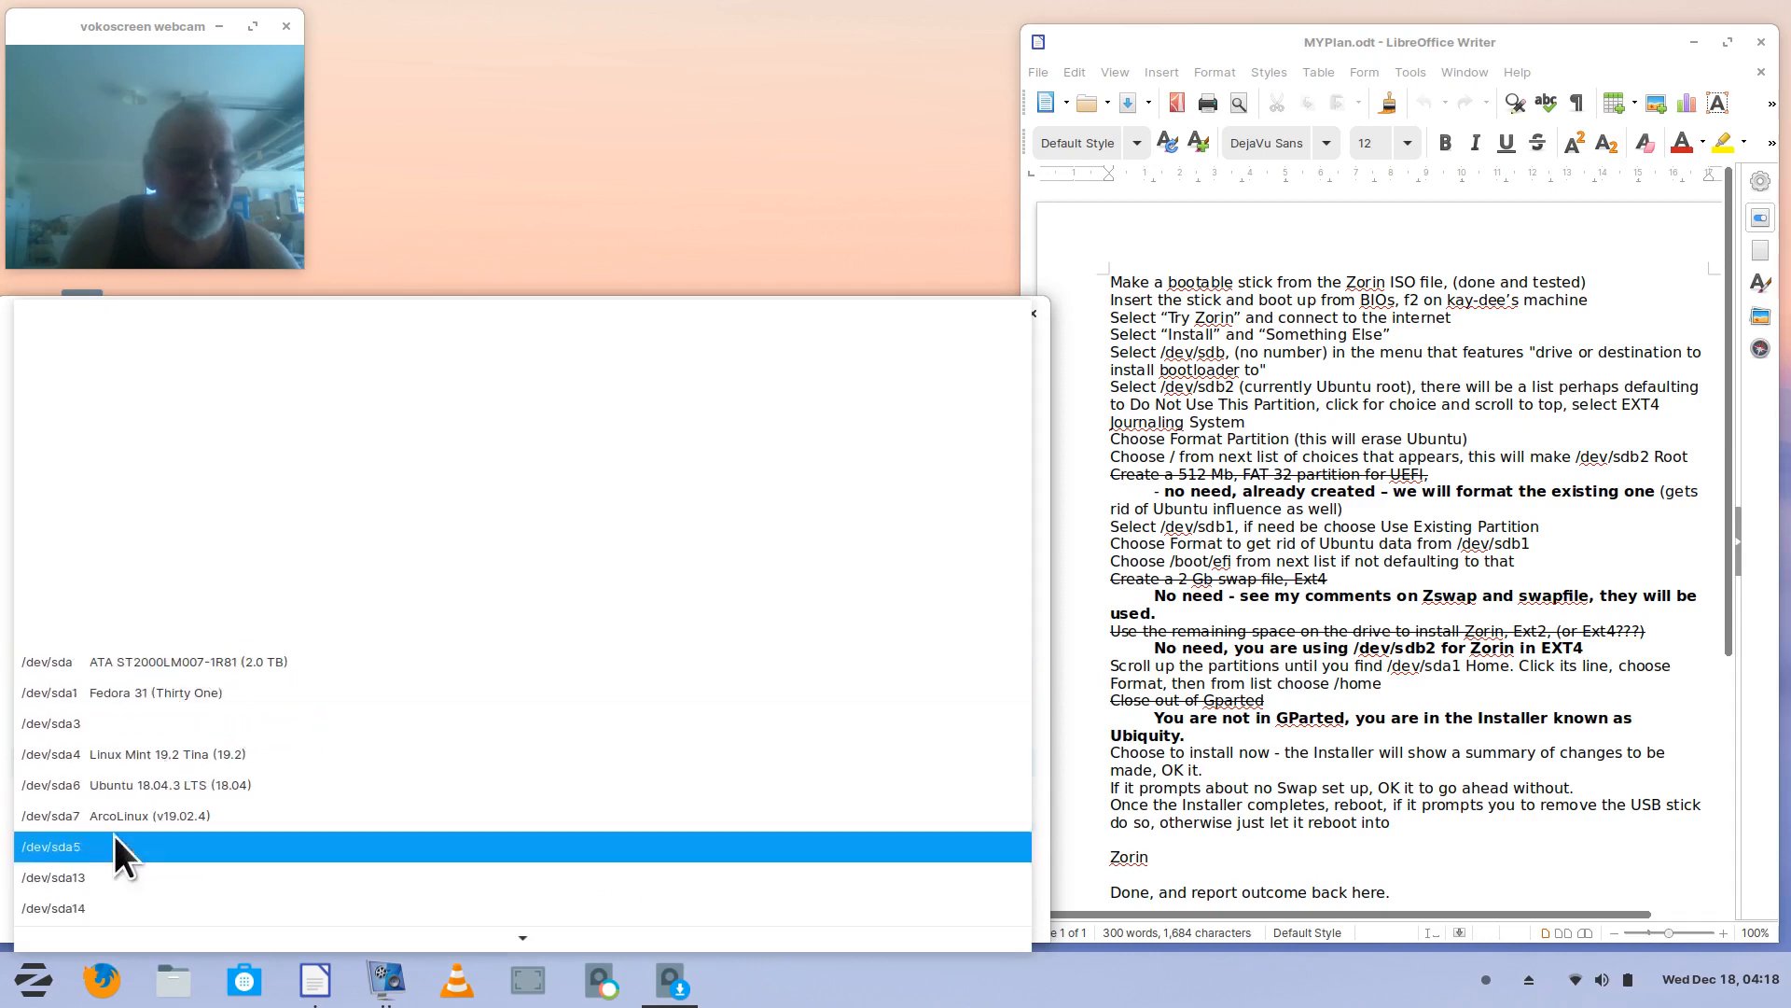
scroll(498, 791, down, 4)
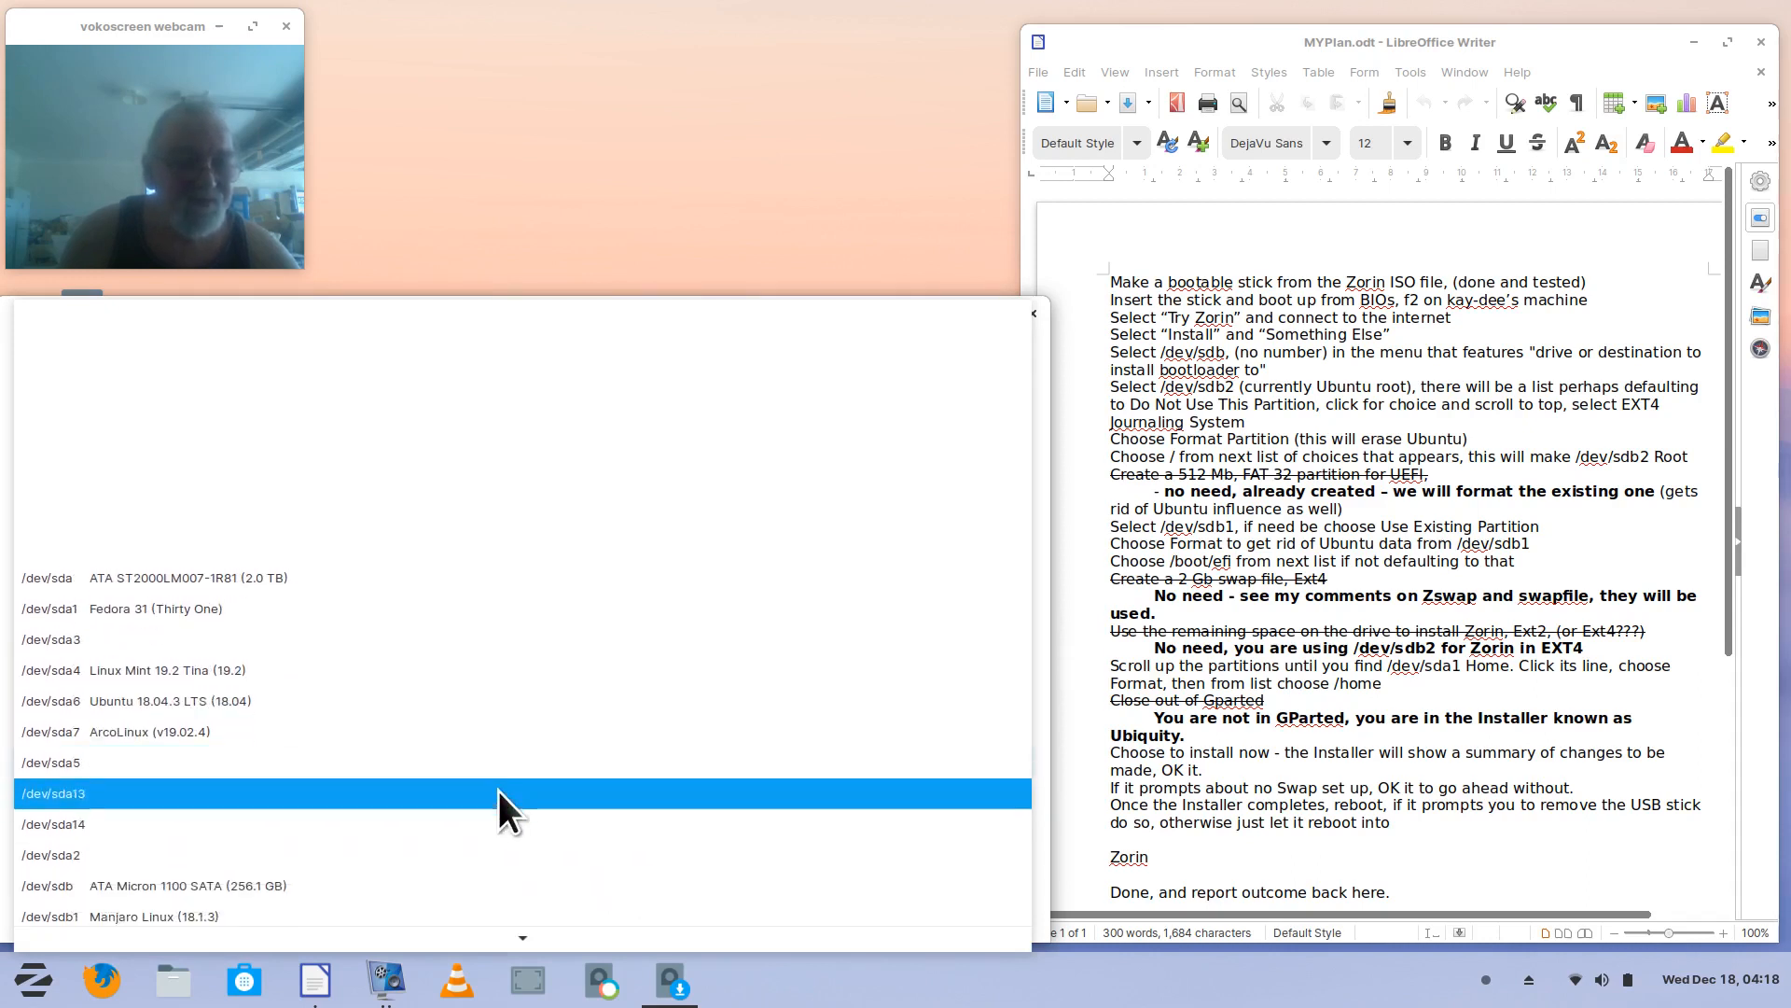
scroll(498, 791, down, 1)
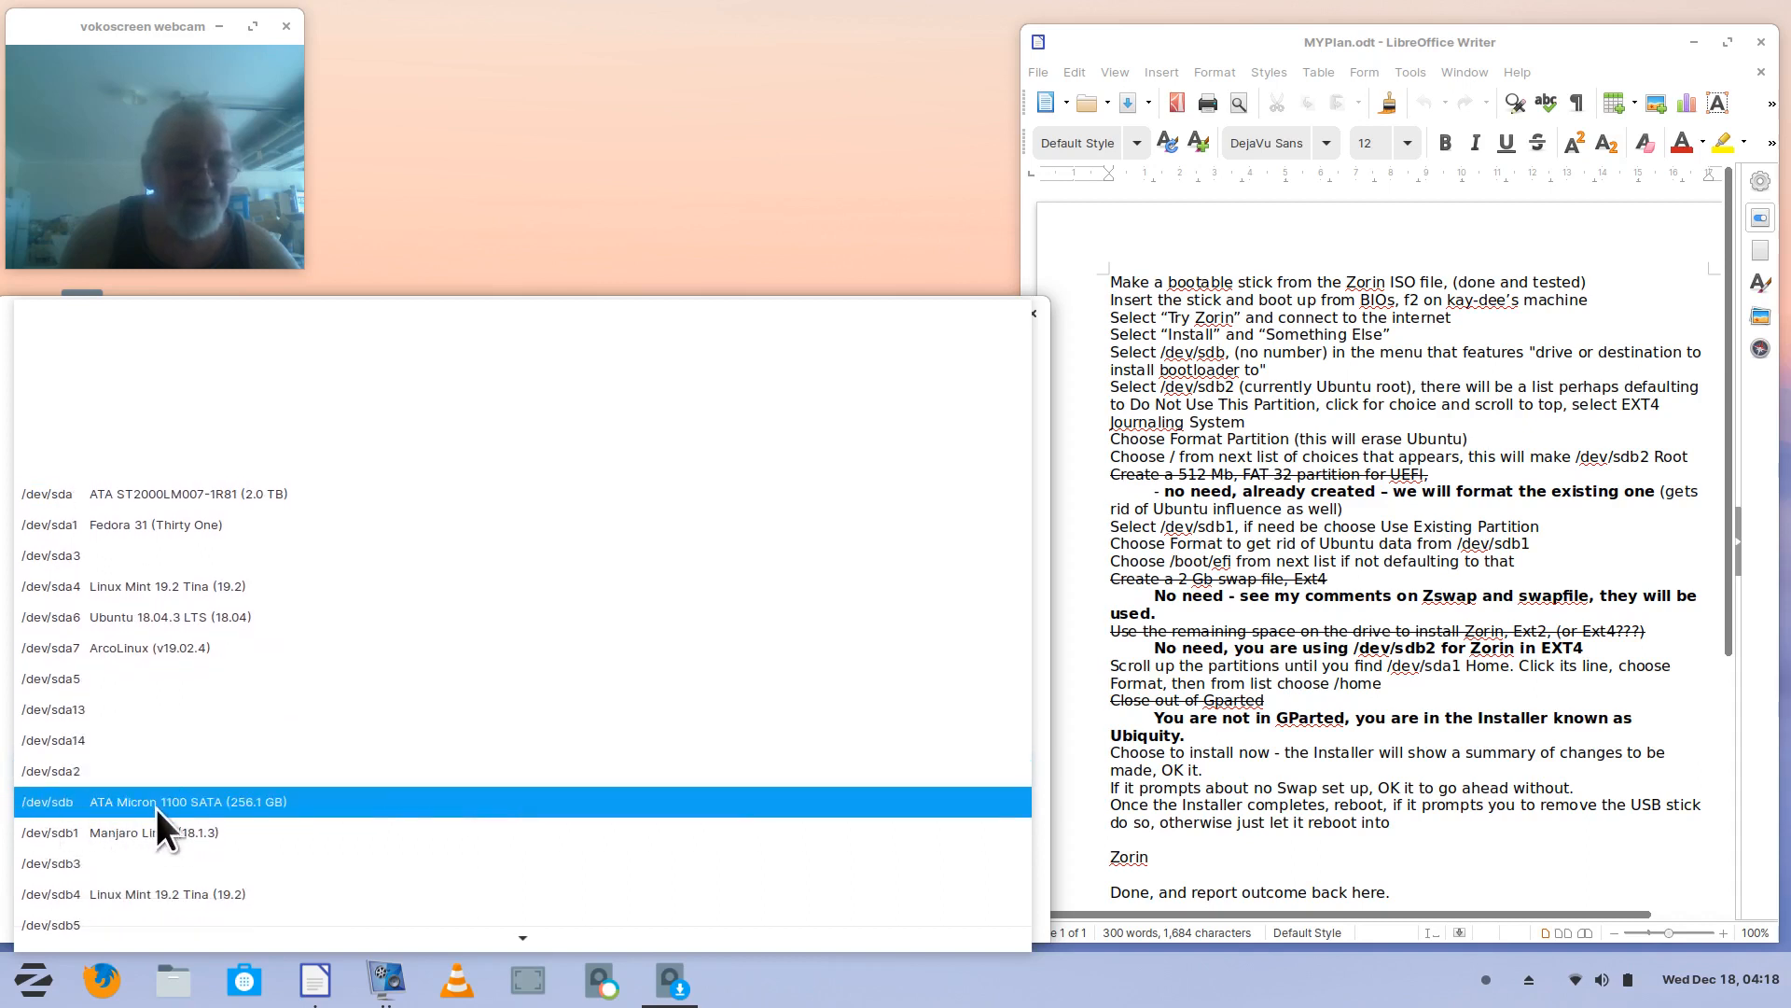
click(237, 802)
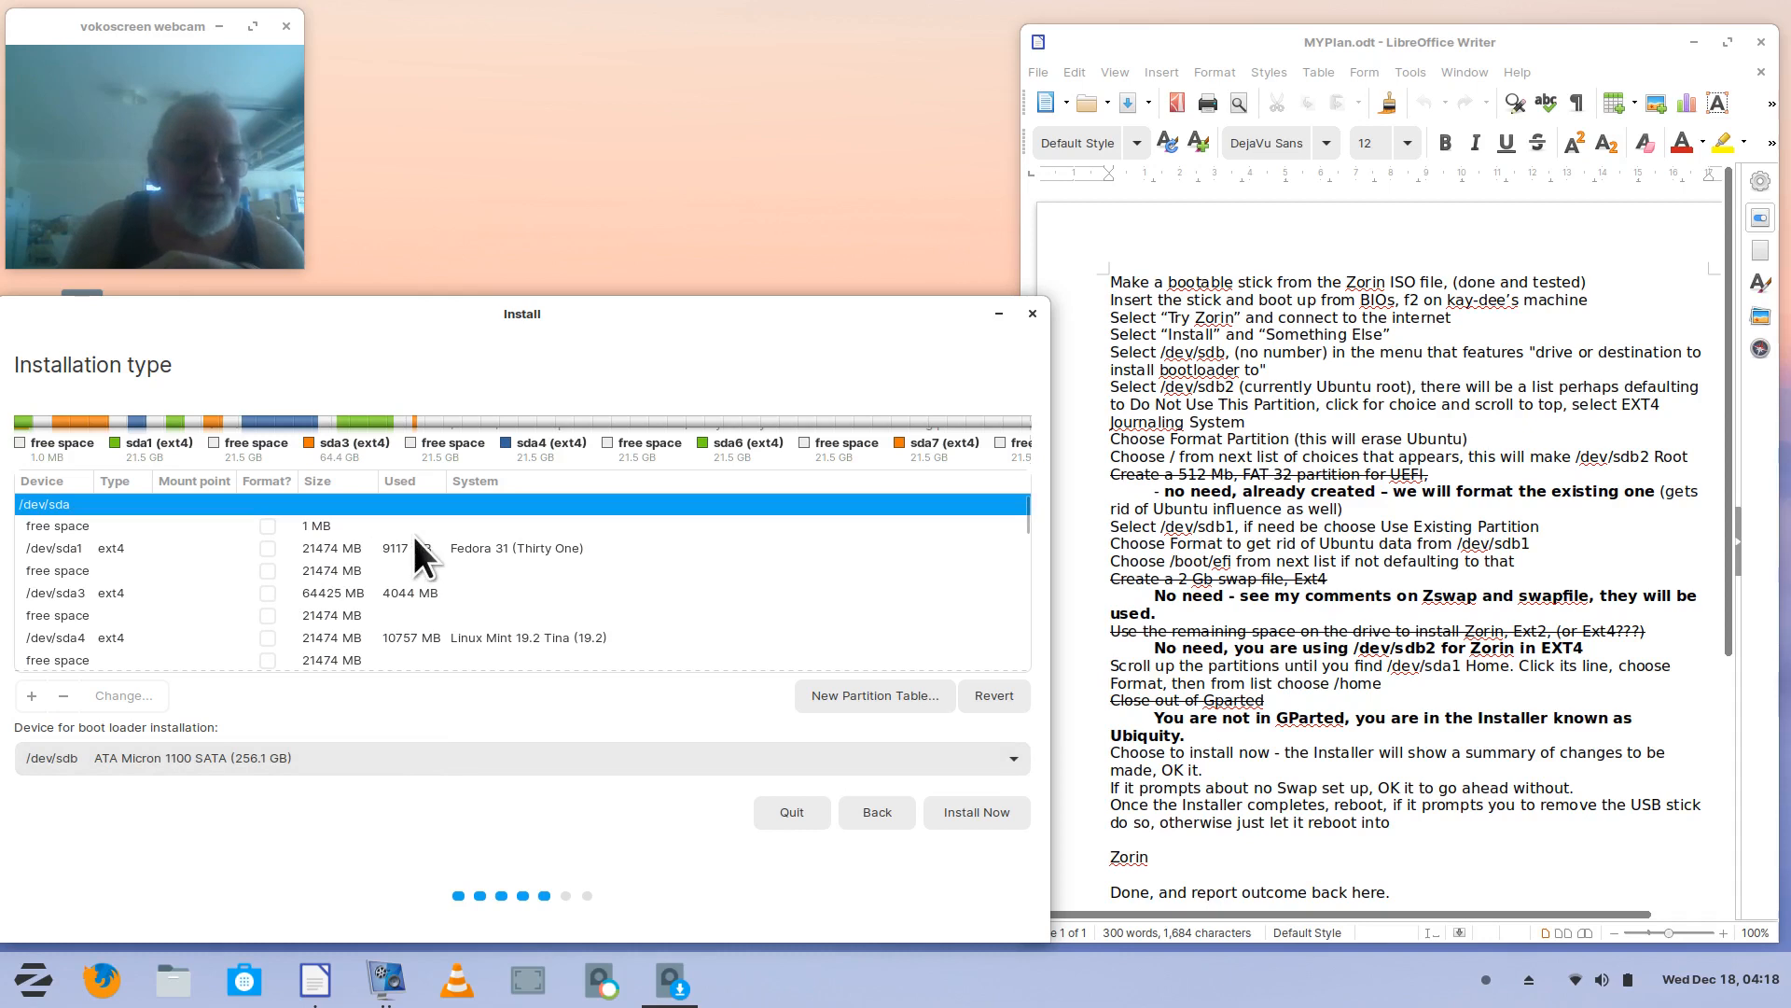
Select the Manjaro partition /dev/sdb1 on the SSD, then bring the MYPlan notes forward
scroll(206, 571, down, 2)
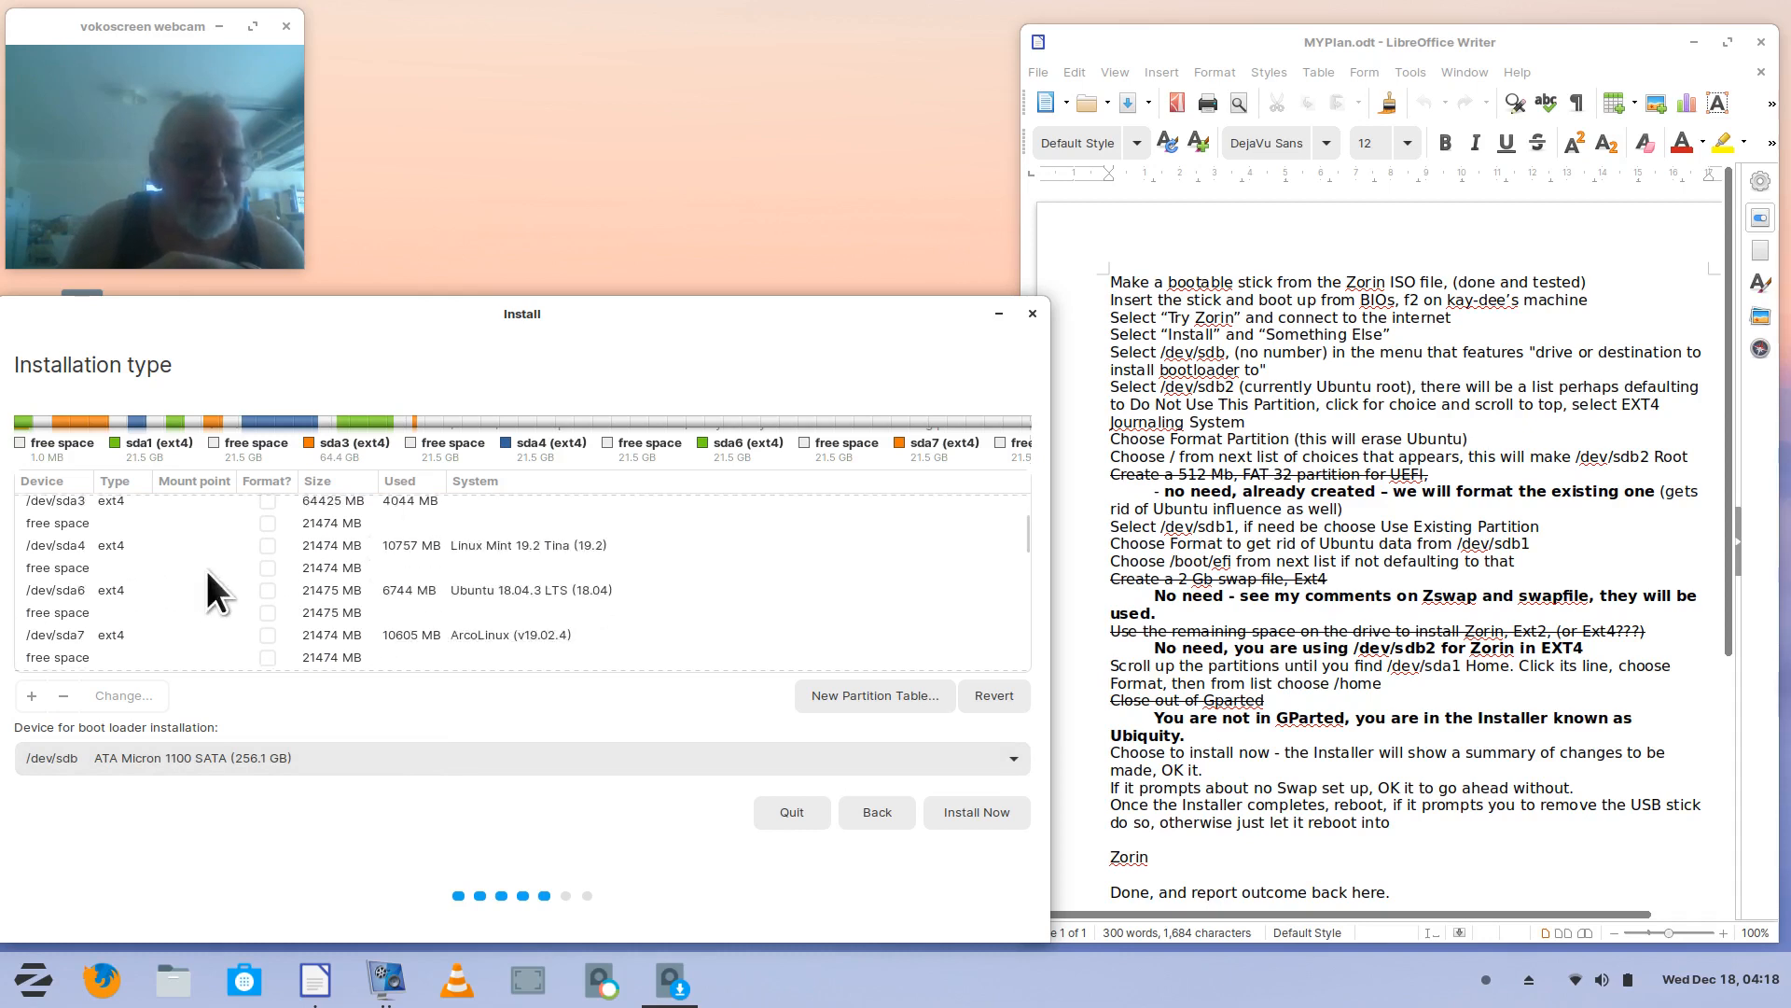
scroll(205, 571, down, 2)
scroll(206, 571, down, 4)
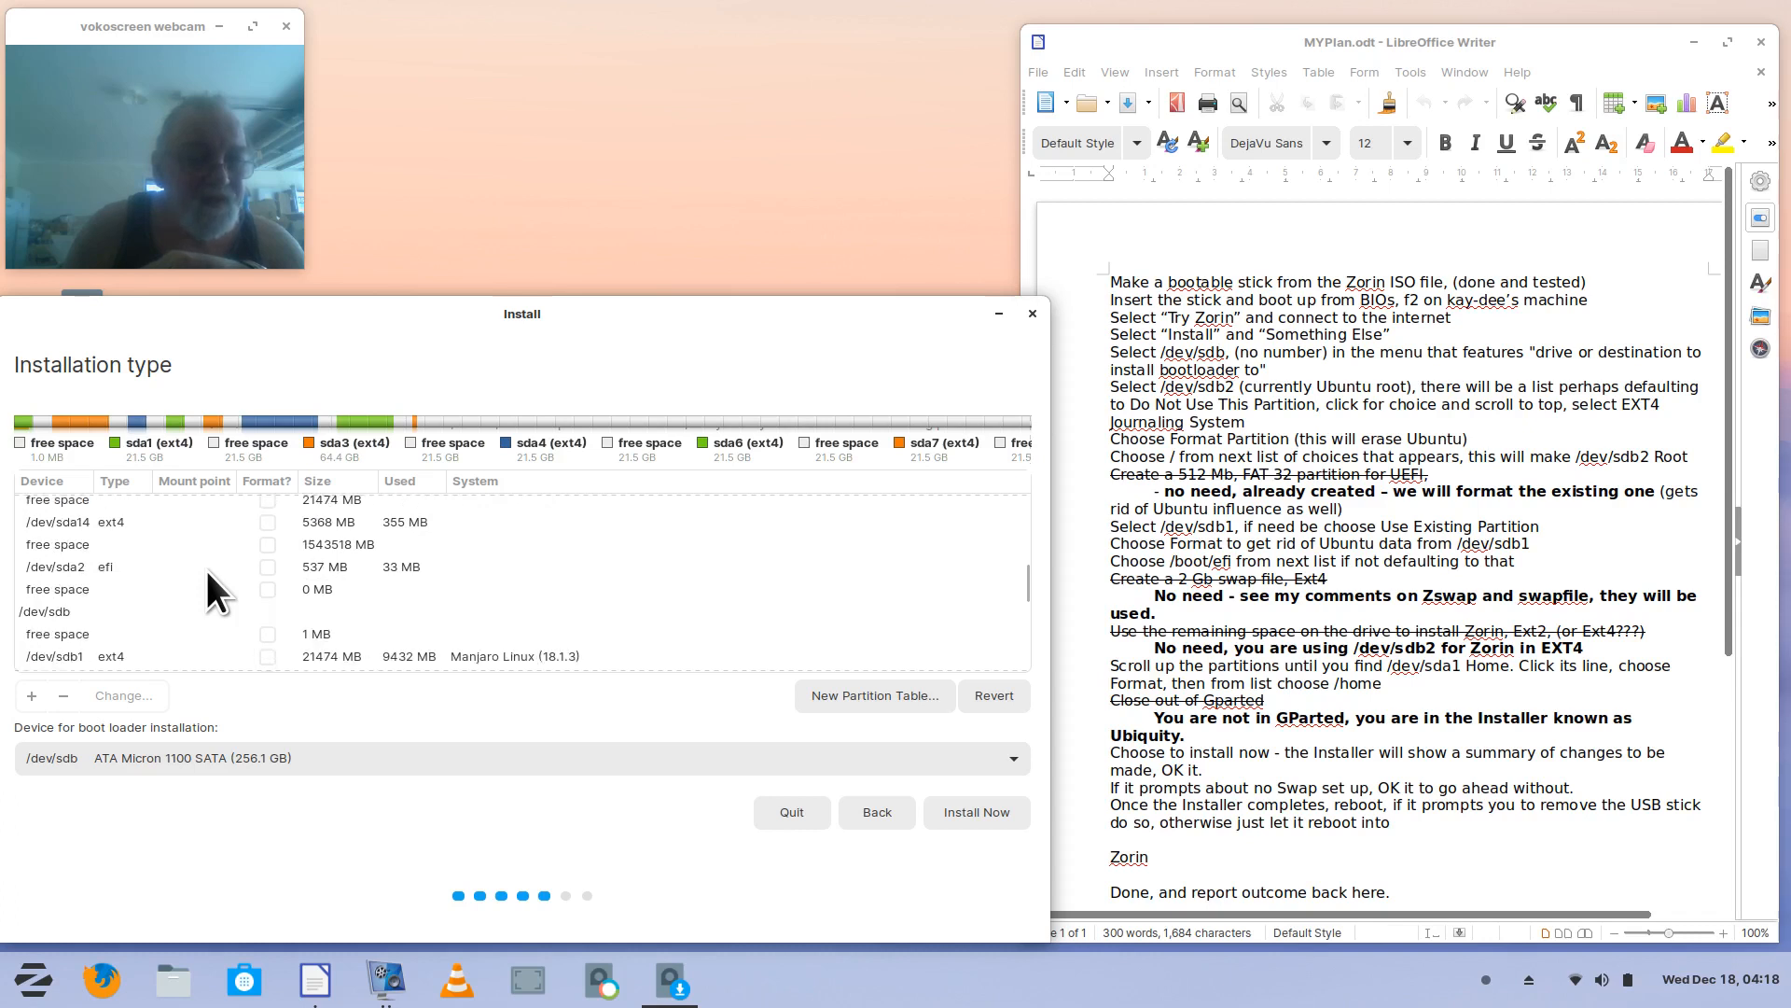
scroll(206, 571, down, 2)
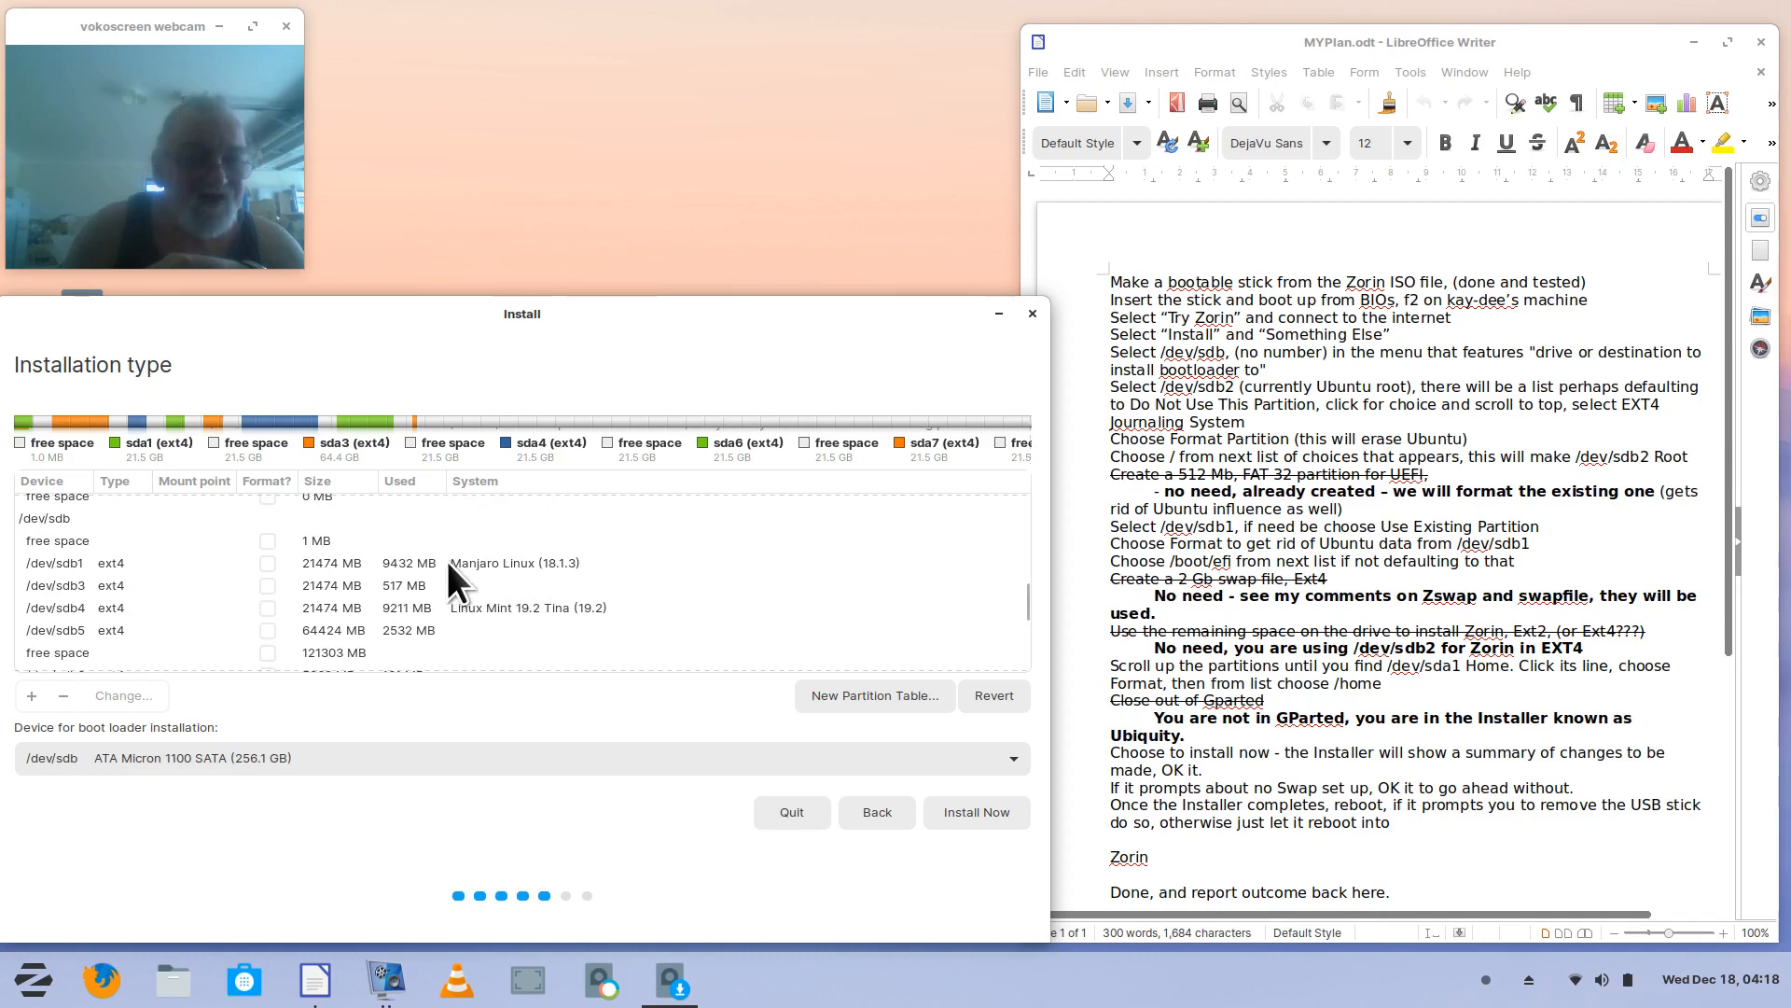
click(213, 564)
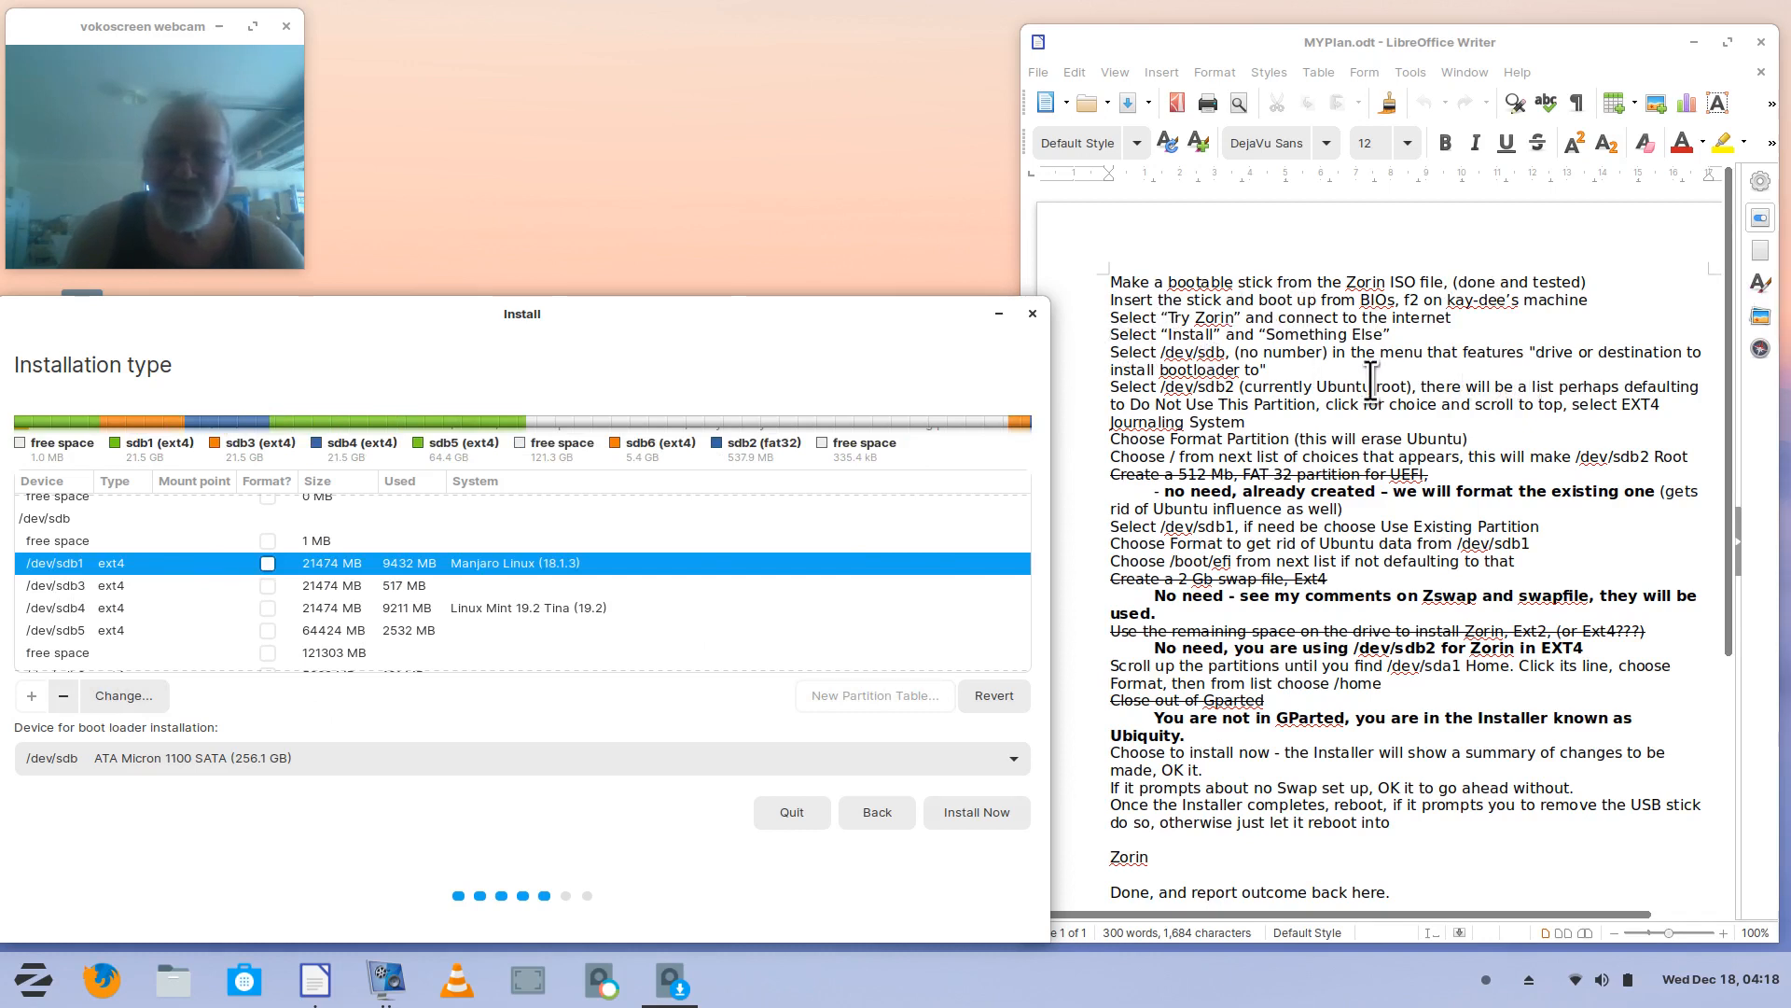
click(1424, 392)
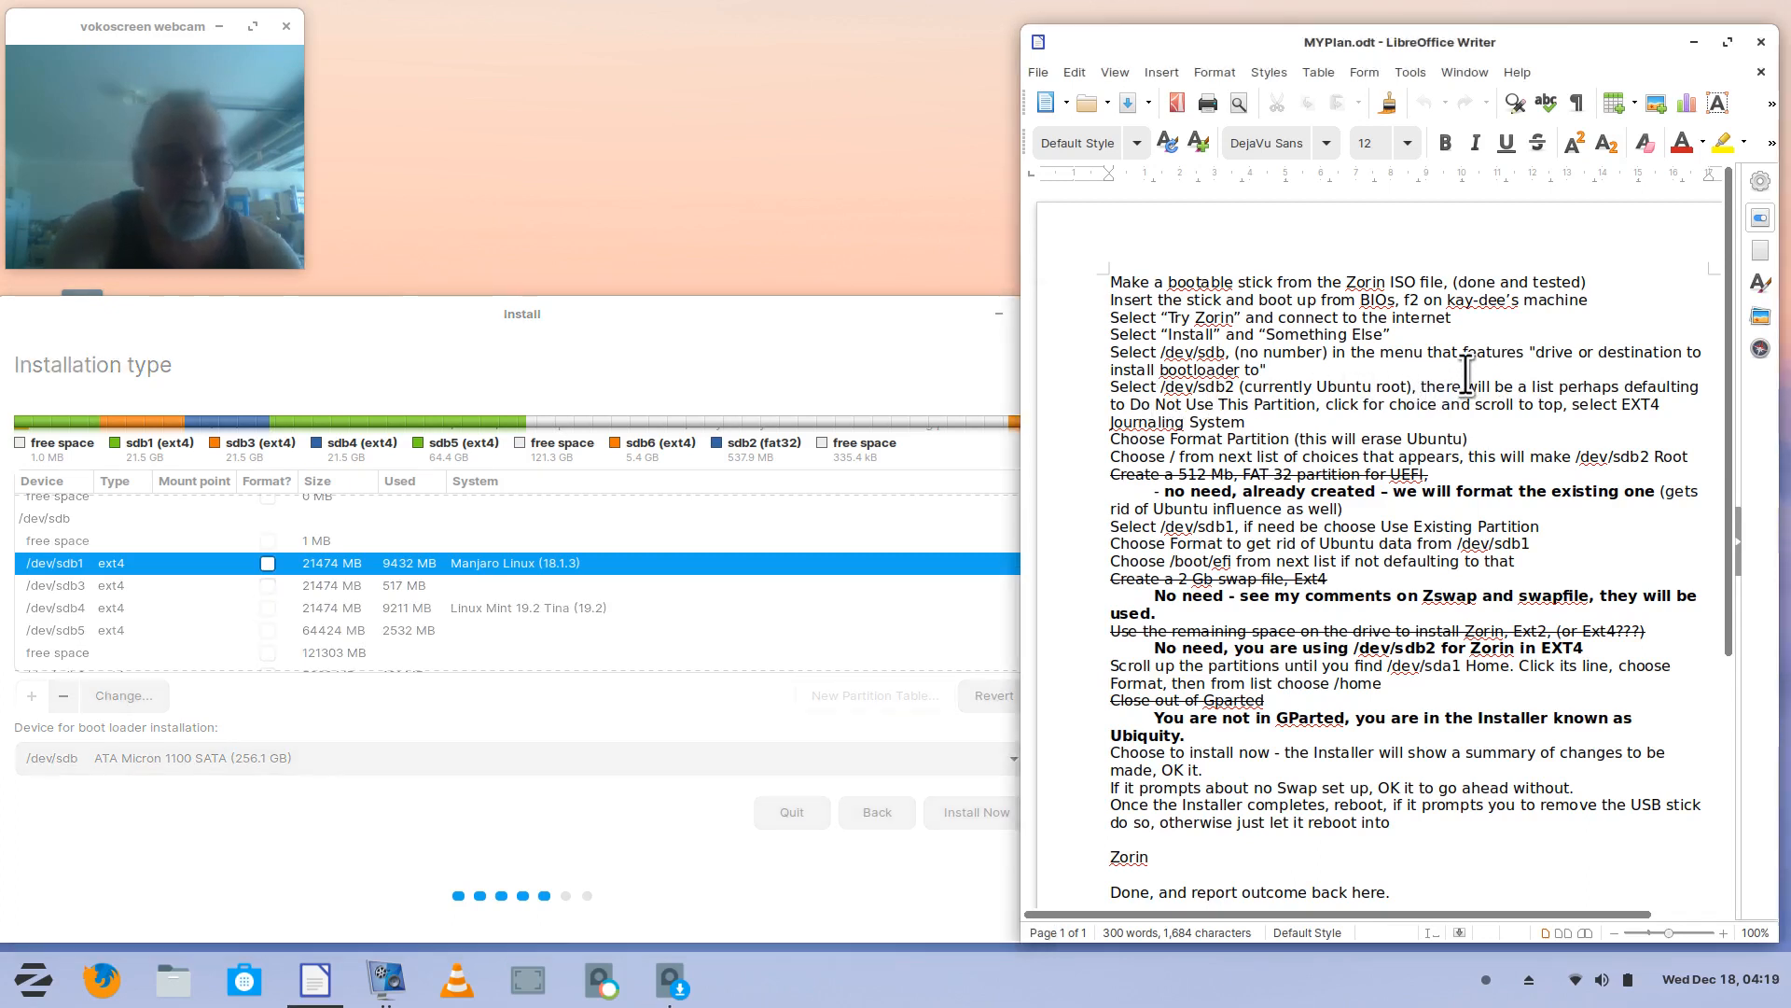
Insert 'AND choose CHANGE -' before 'there' in the plan's /dev/sdb2 line
text(AND )
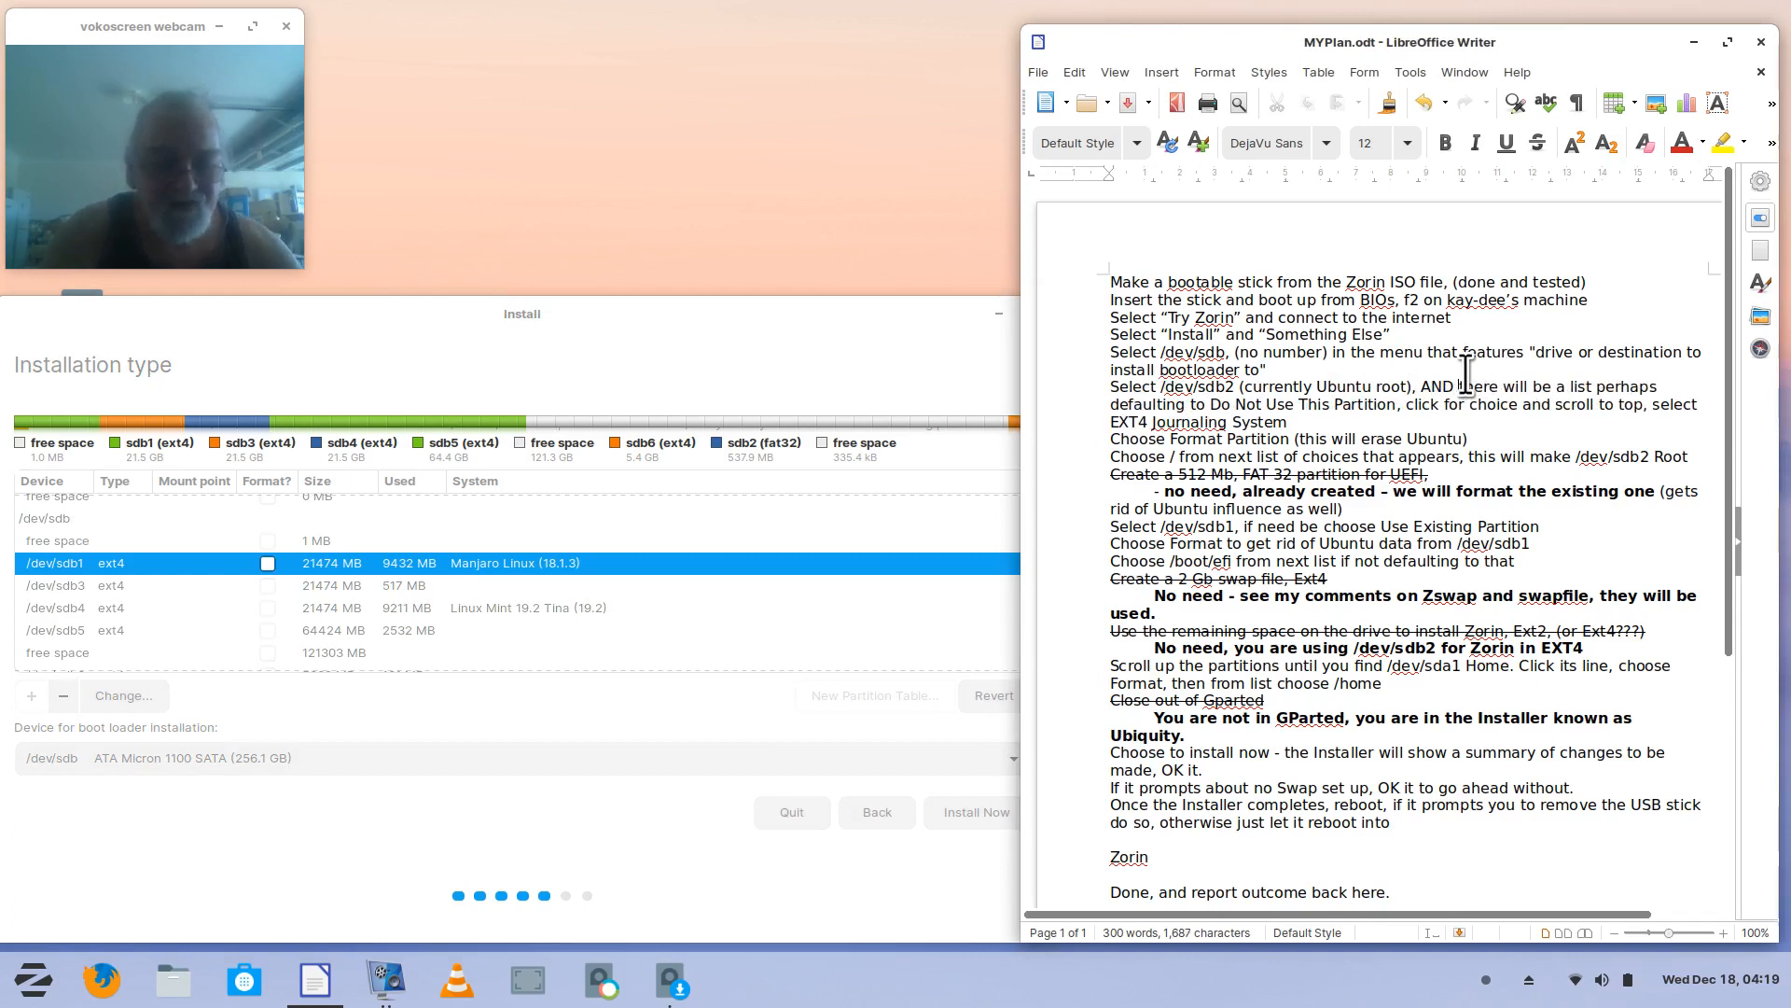
text(choose CH)
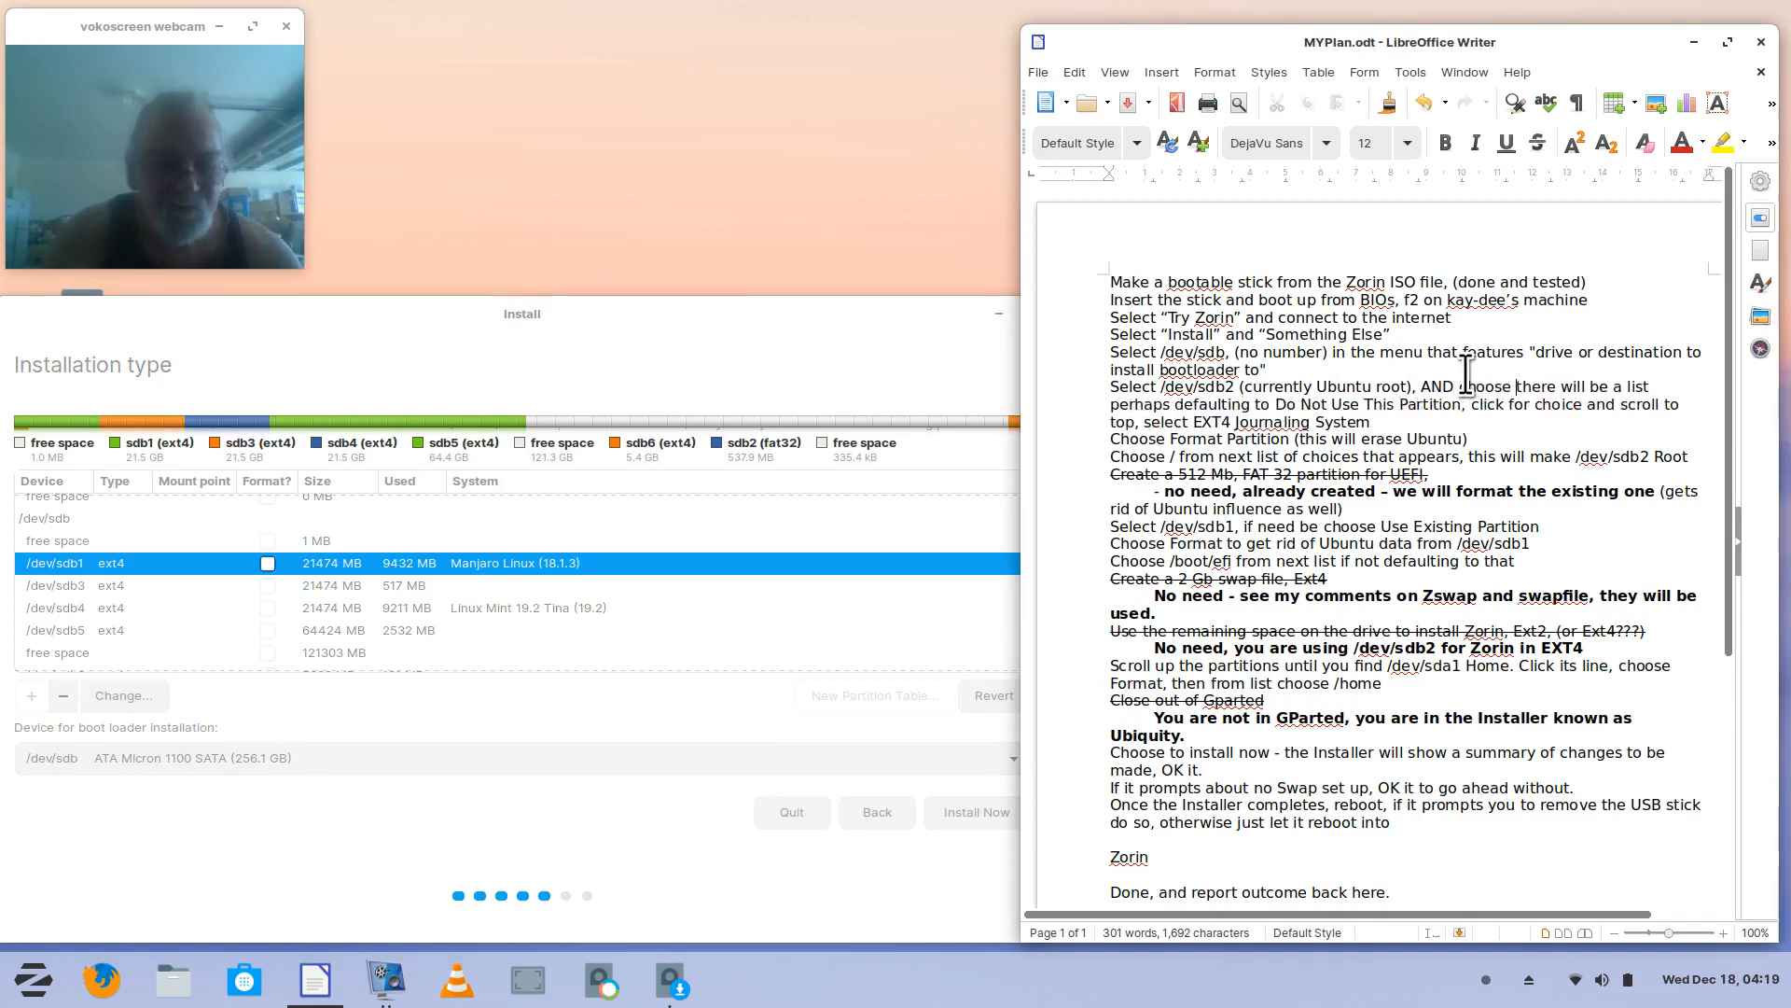
text(ANGE)
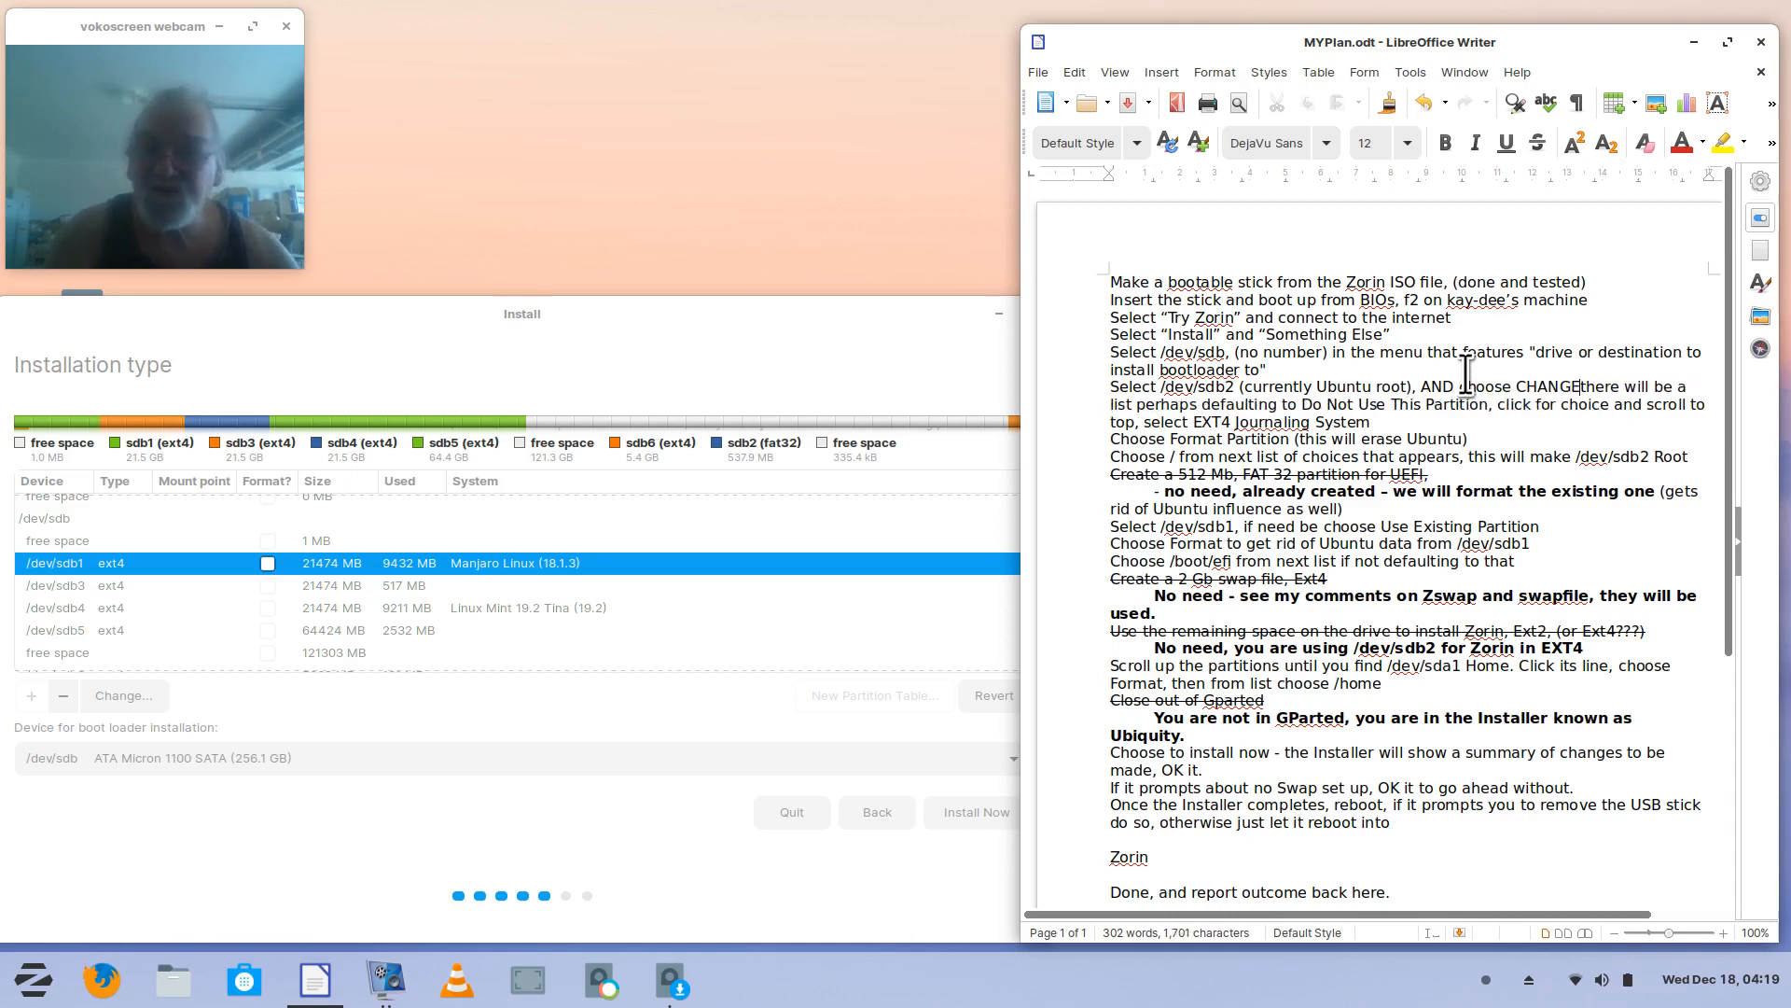
text( -)
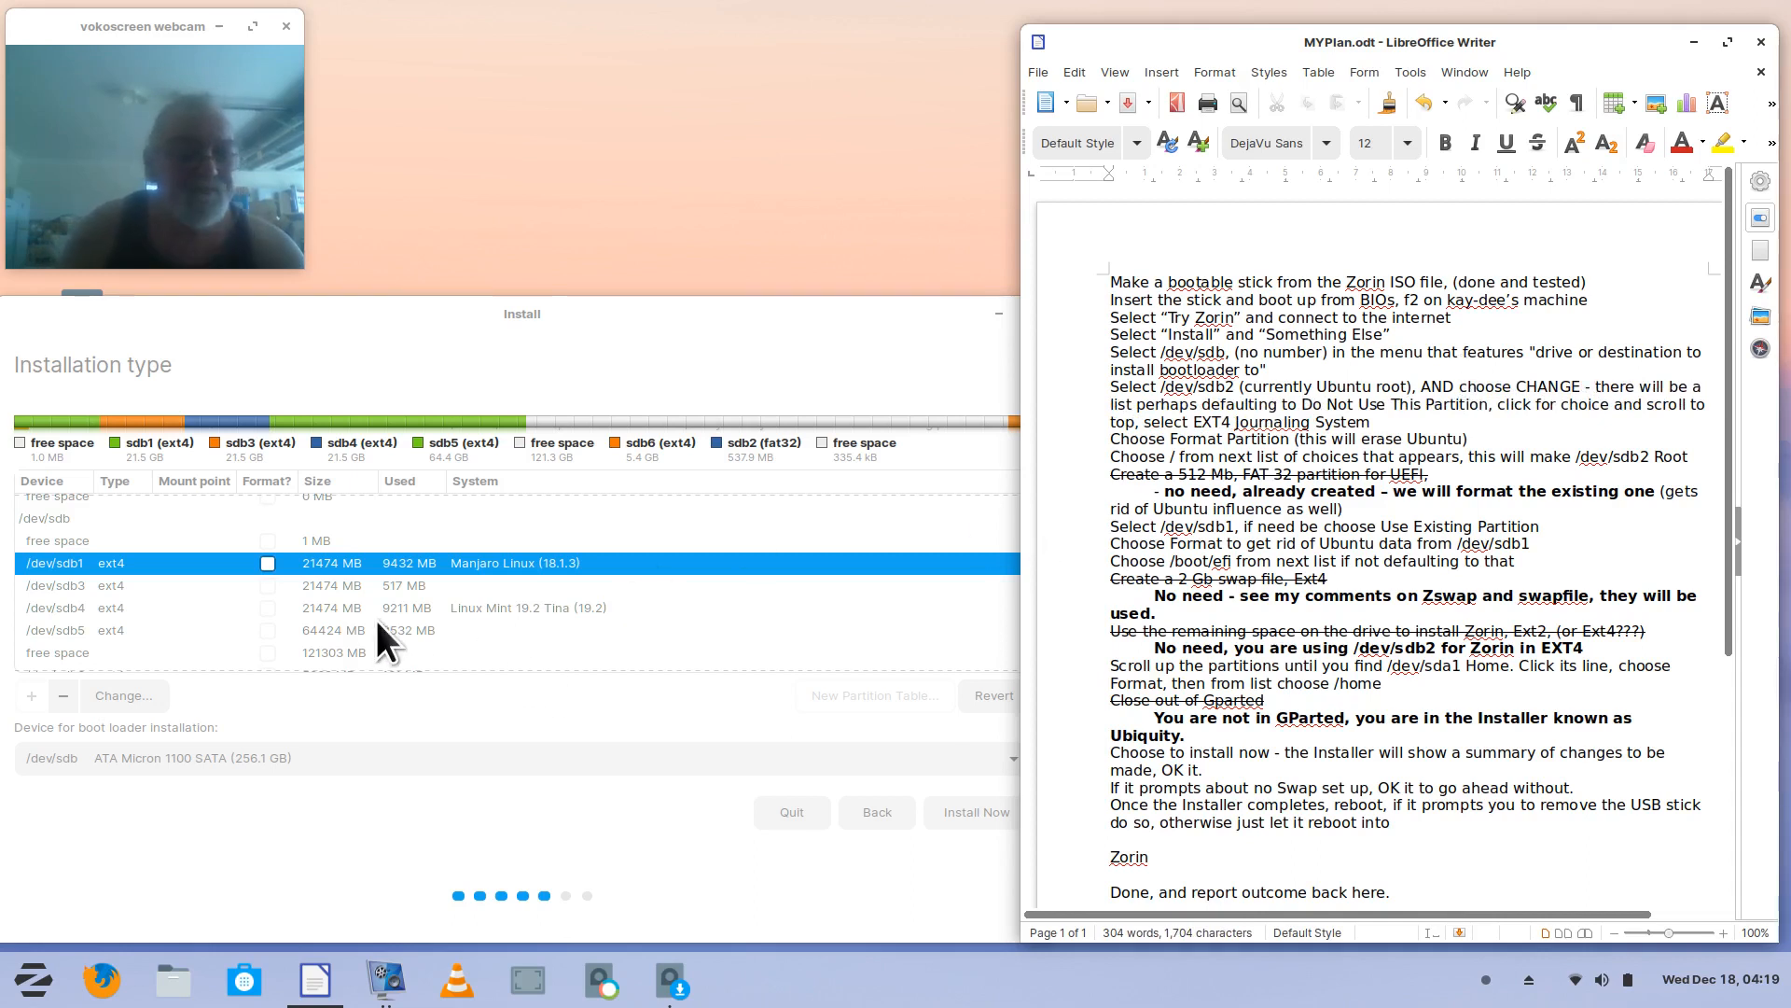
Edit /dev/sdb1 to use Ext4 journaling, mark it for formatting, and mount it at /
click(158, 568)
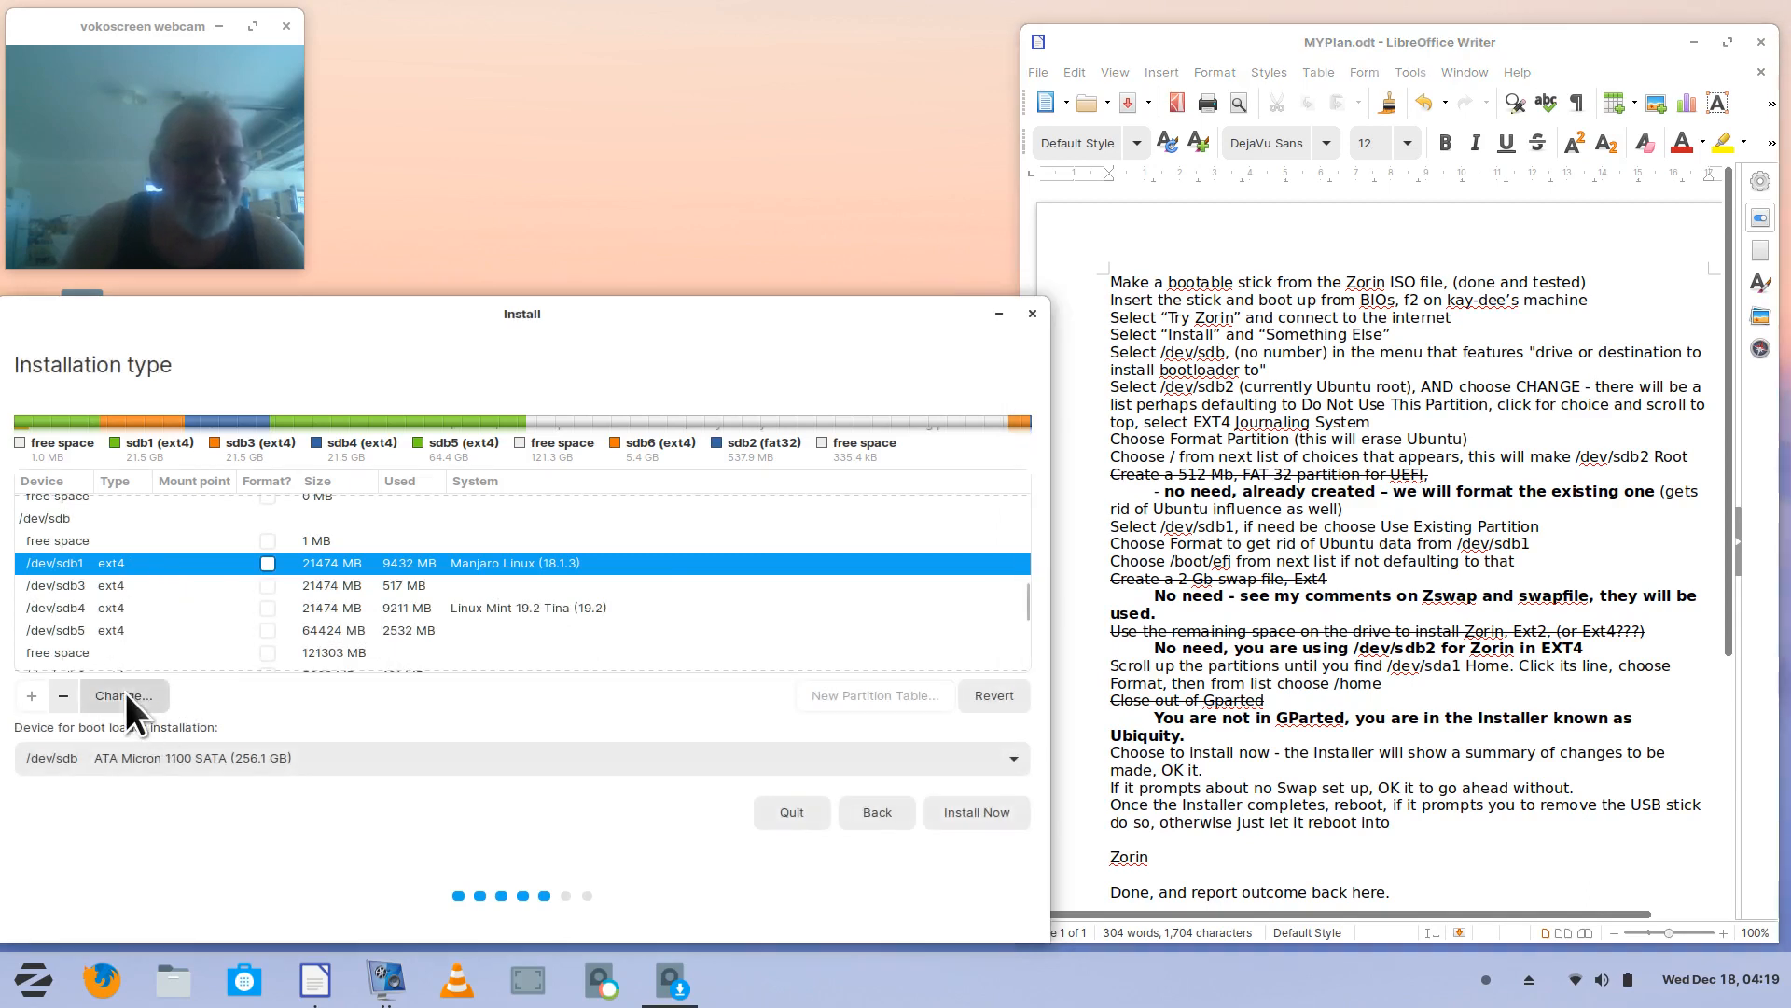
click(125, 695)
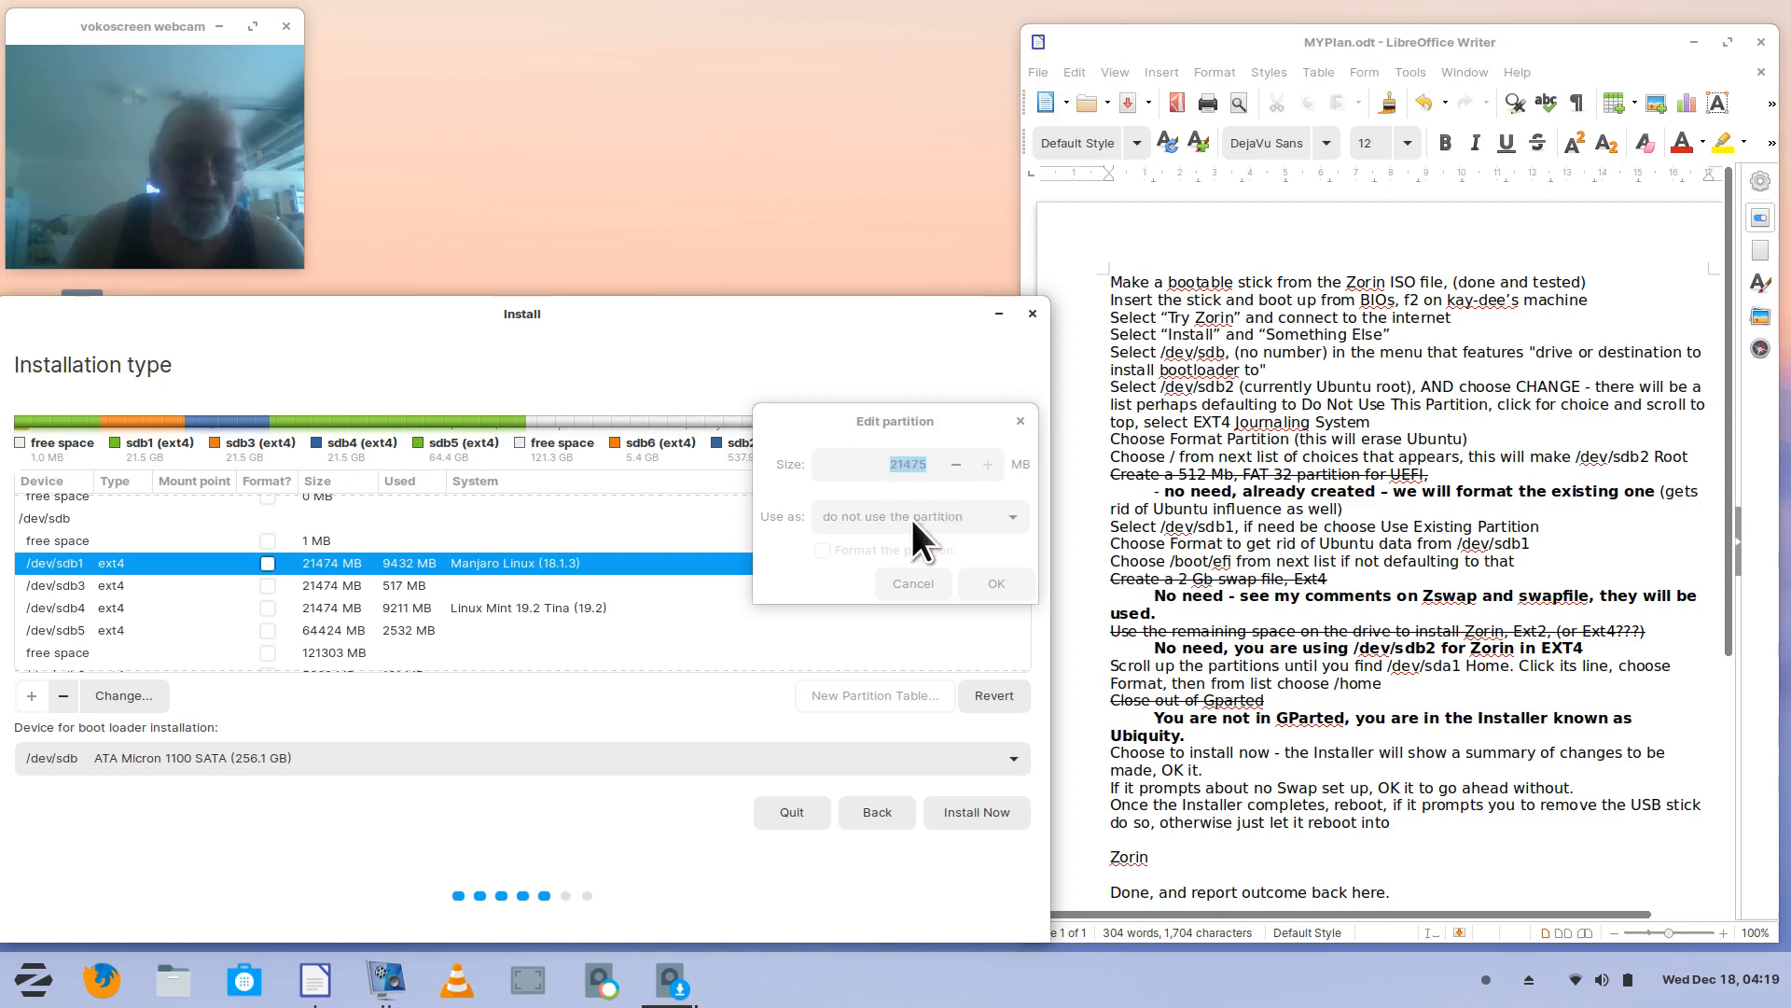
click(948, 511)
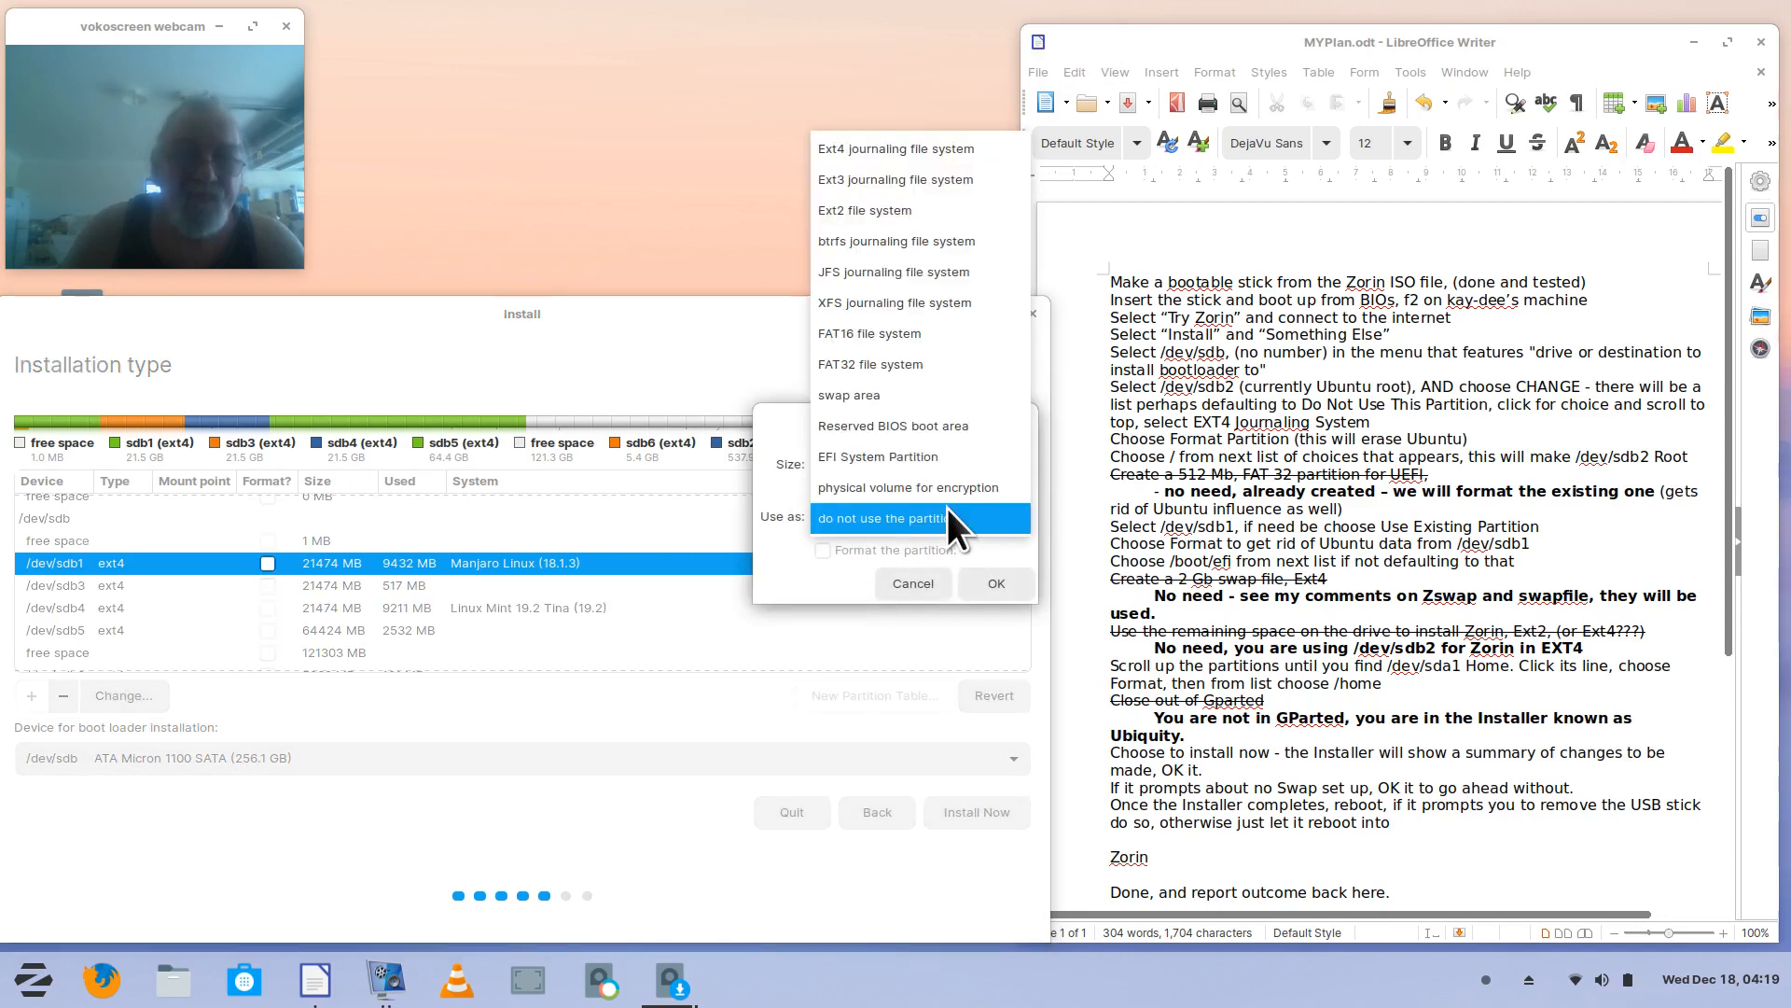
click(933, 153)
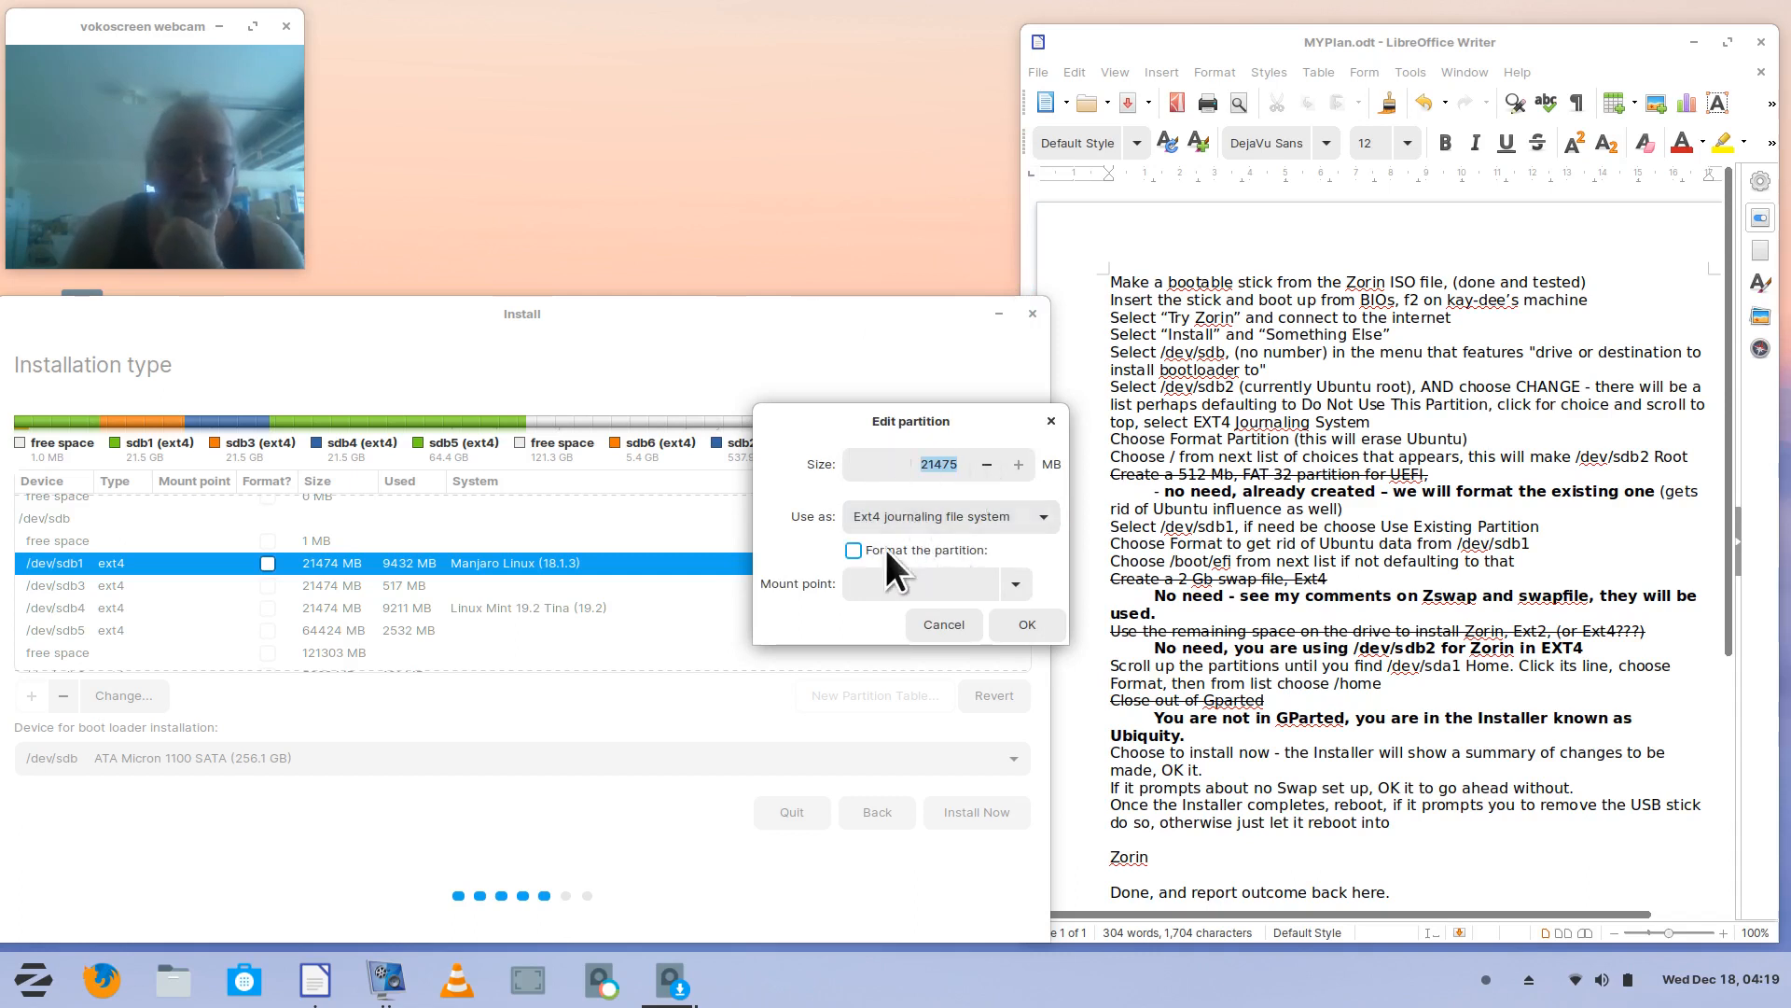
click(915, 555)
click(1021, 586)
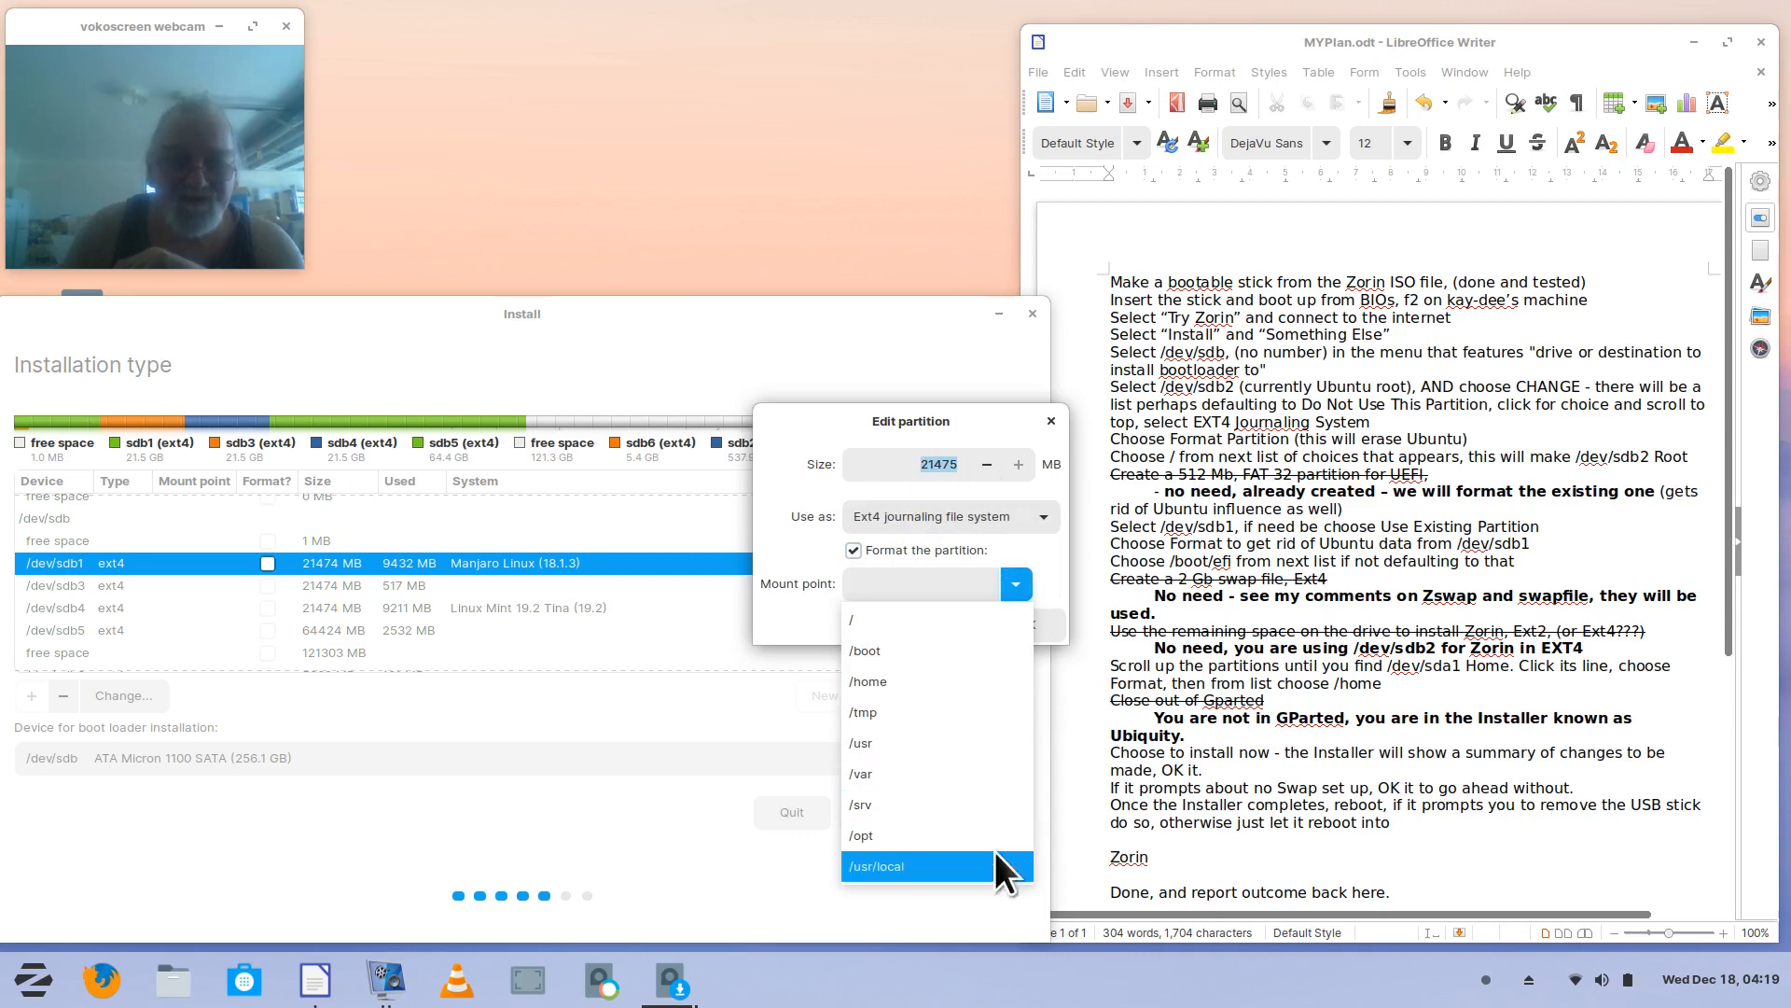
click(896, 623)
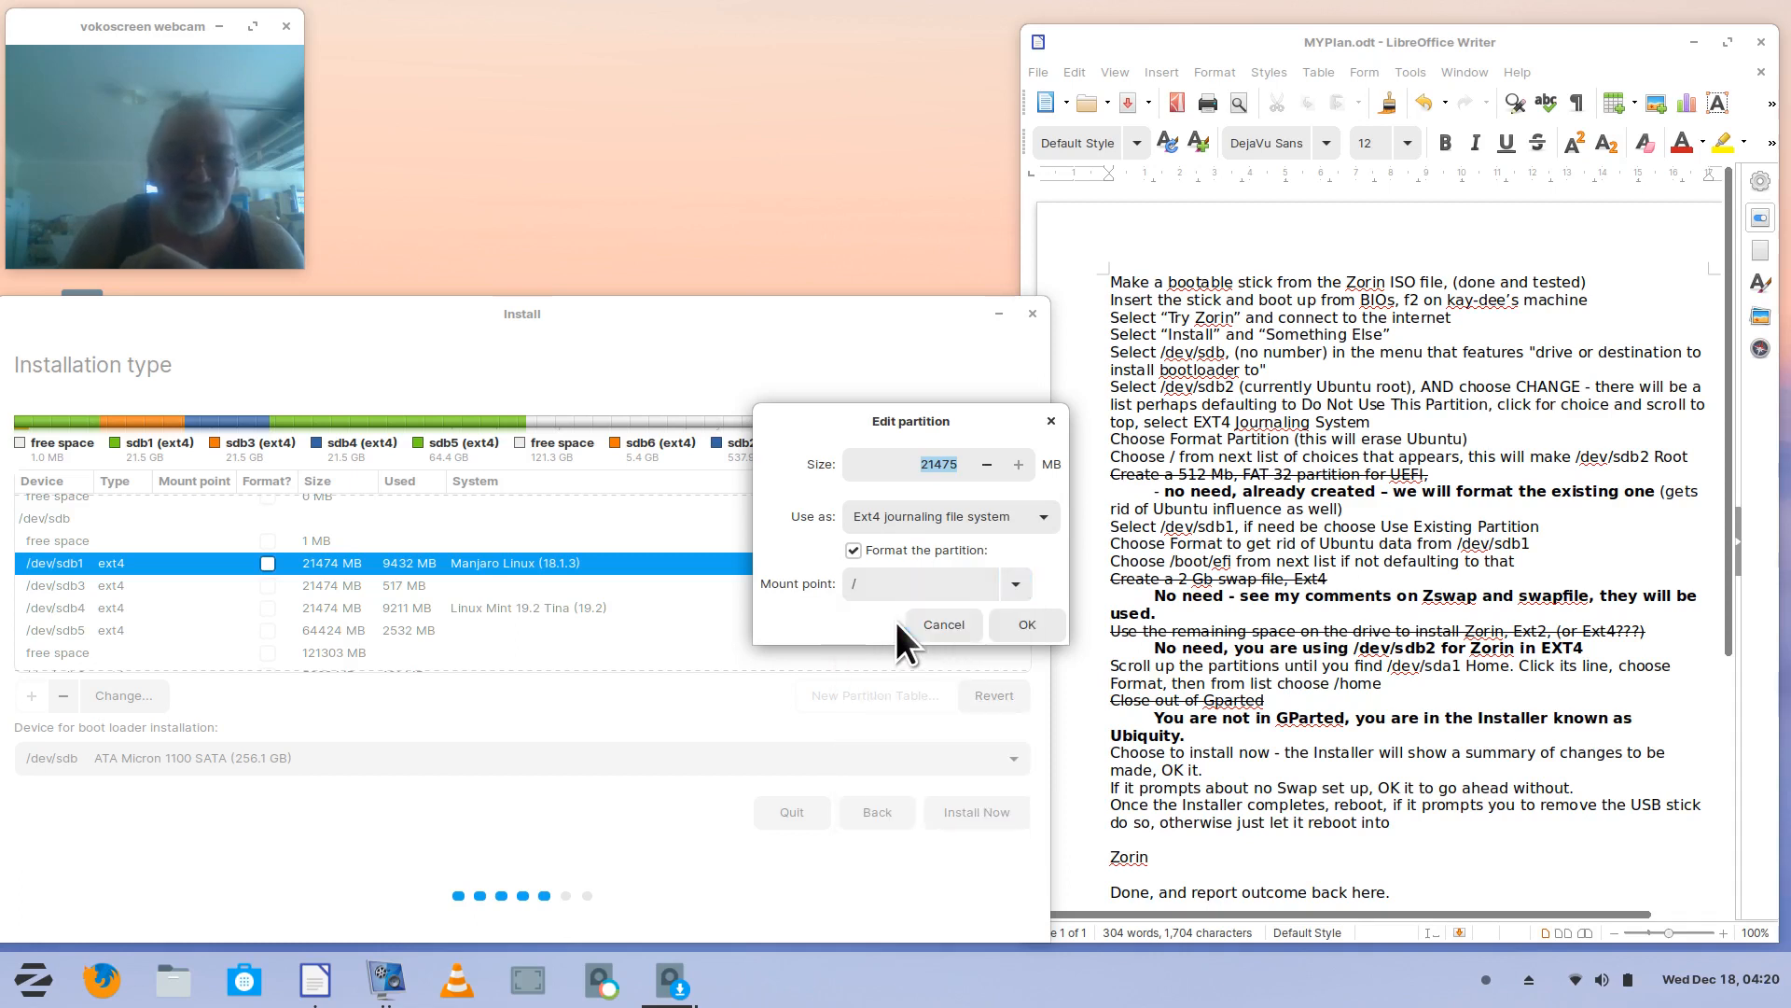
Apply the /dev/sdb1 changes and verify it lists as ext4, mounted at /, to be formatted
click(1015, 618)
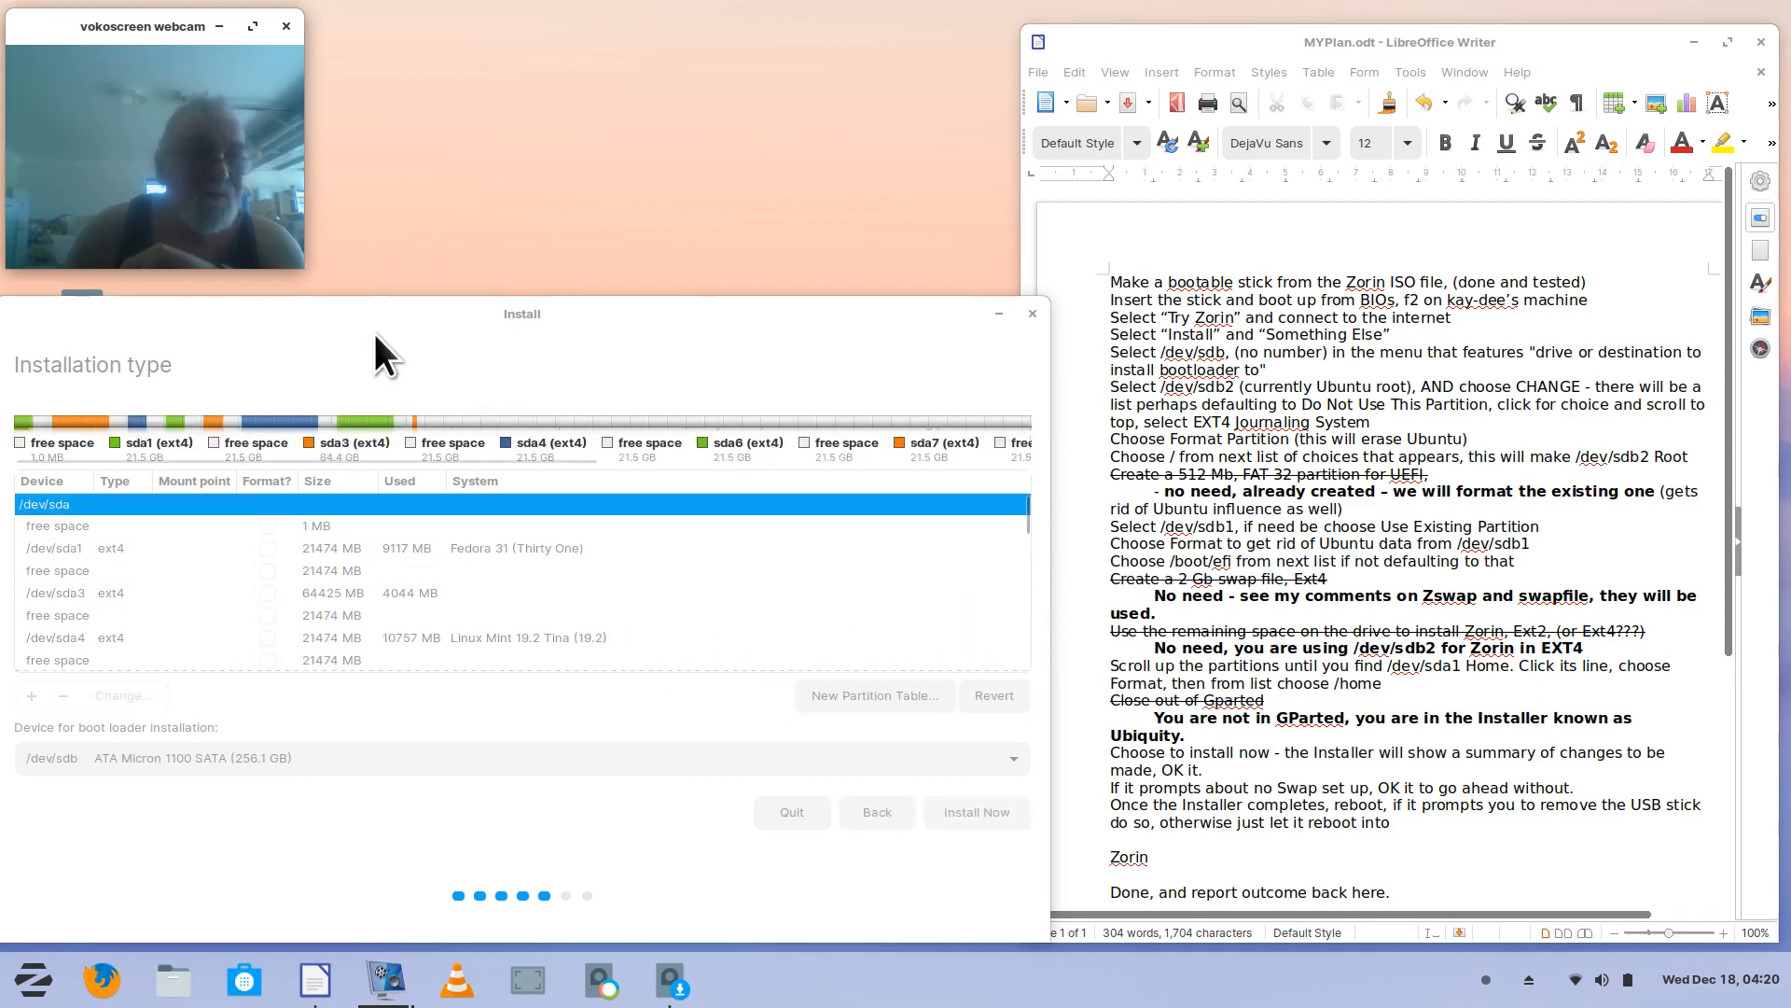
scroll(243, 596, down, 3)
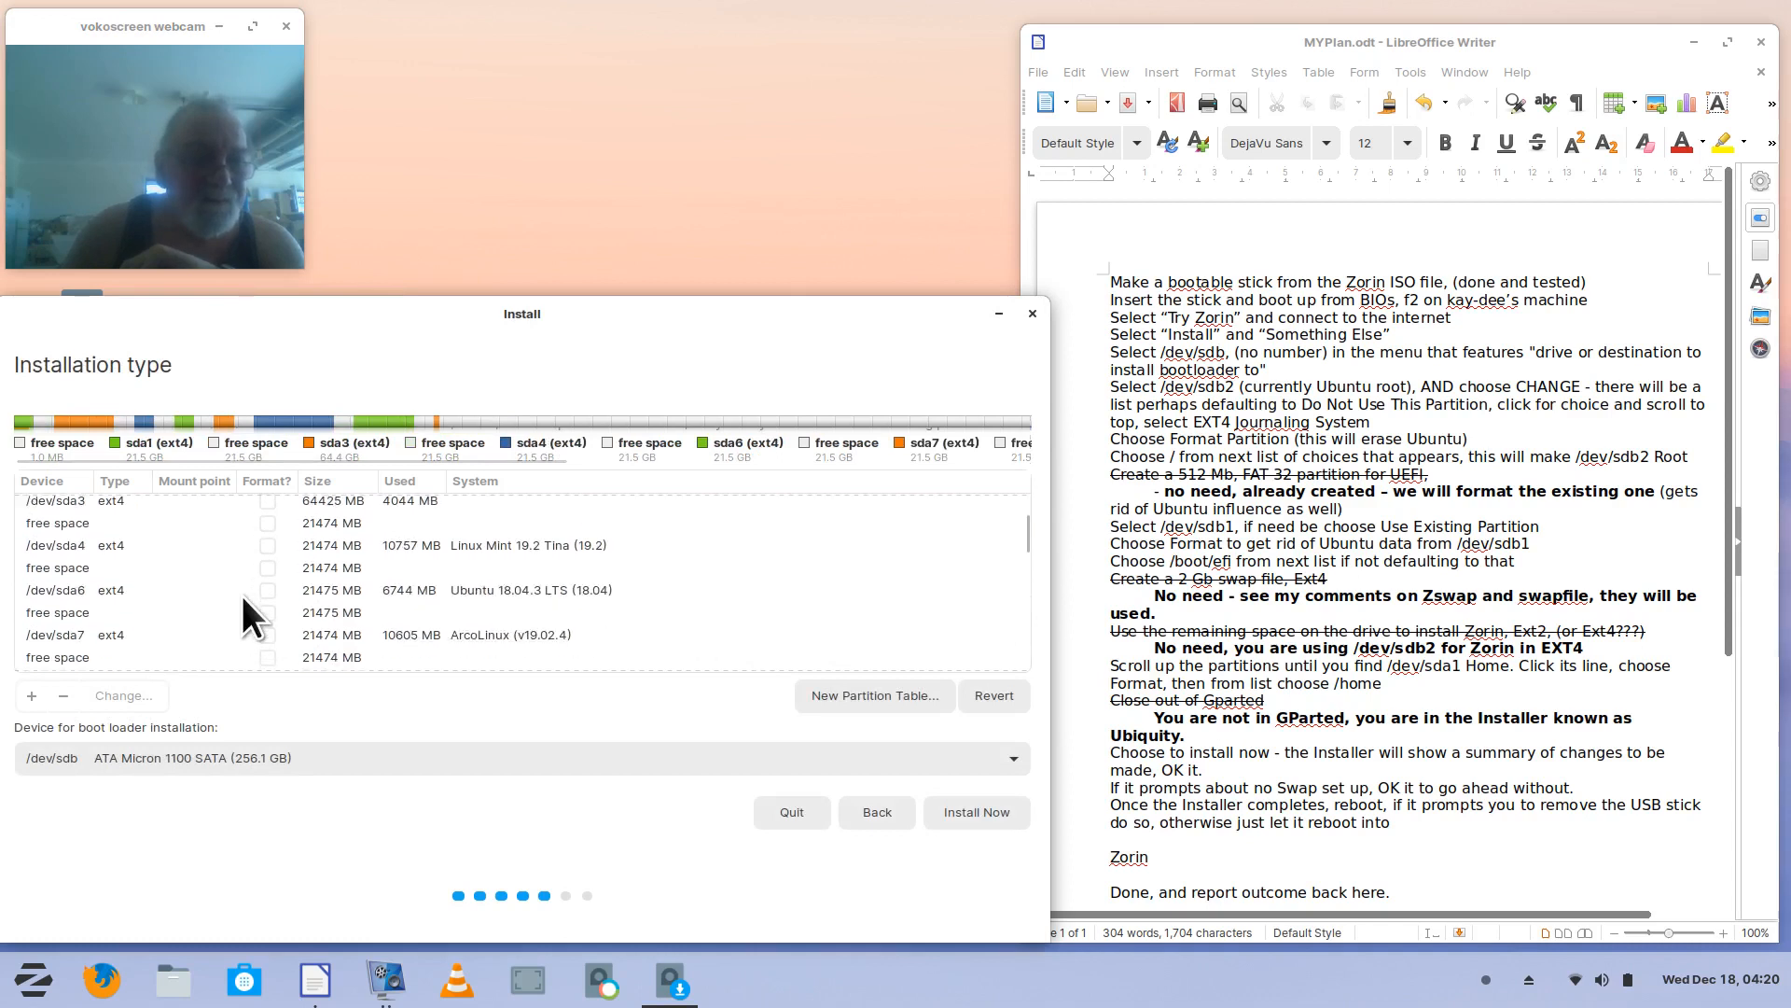
scroll(243, 596, down, 10)
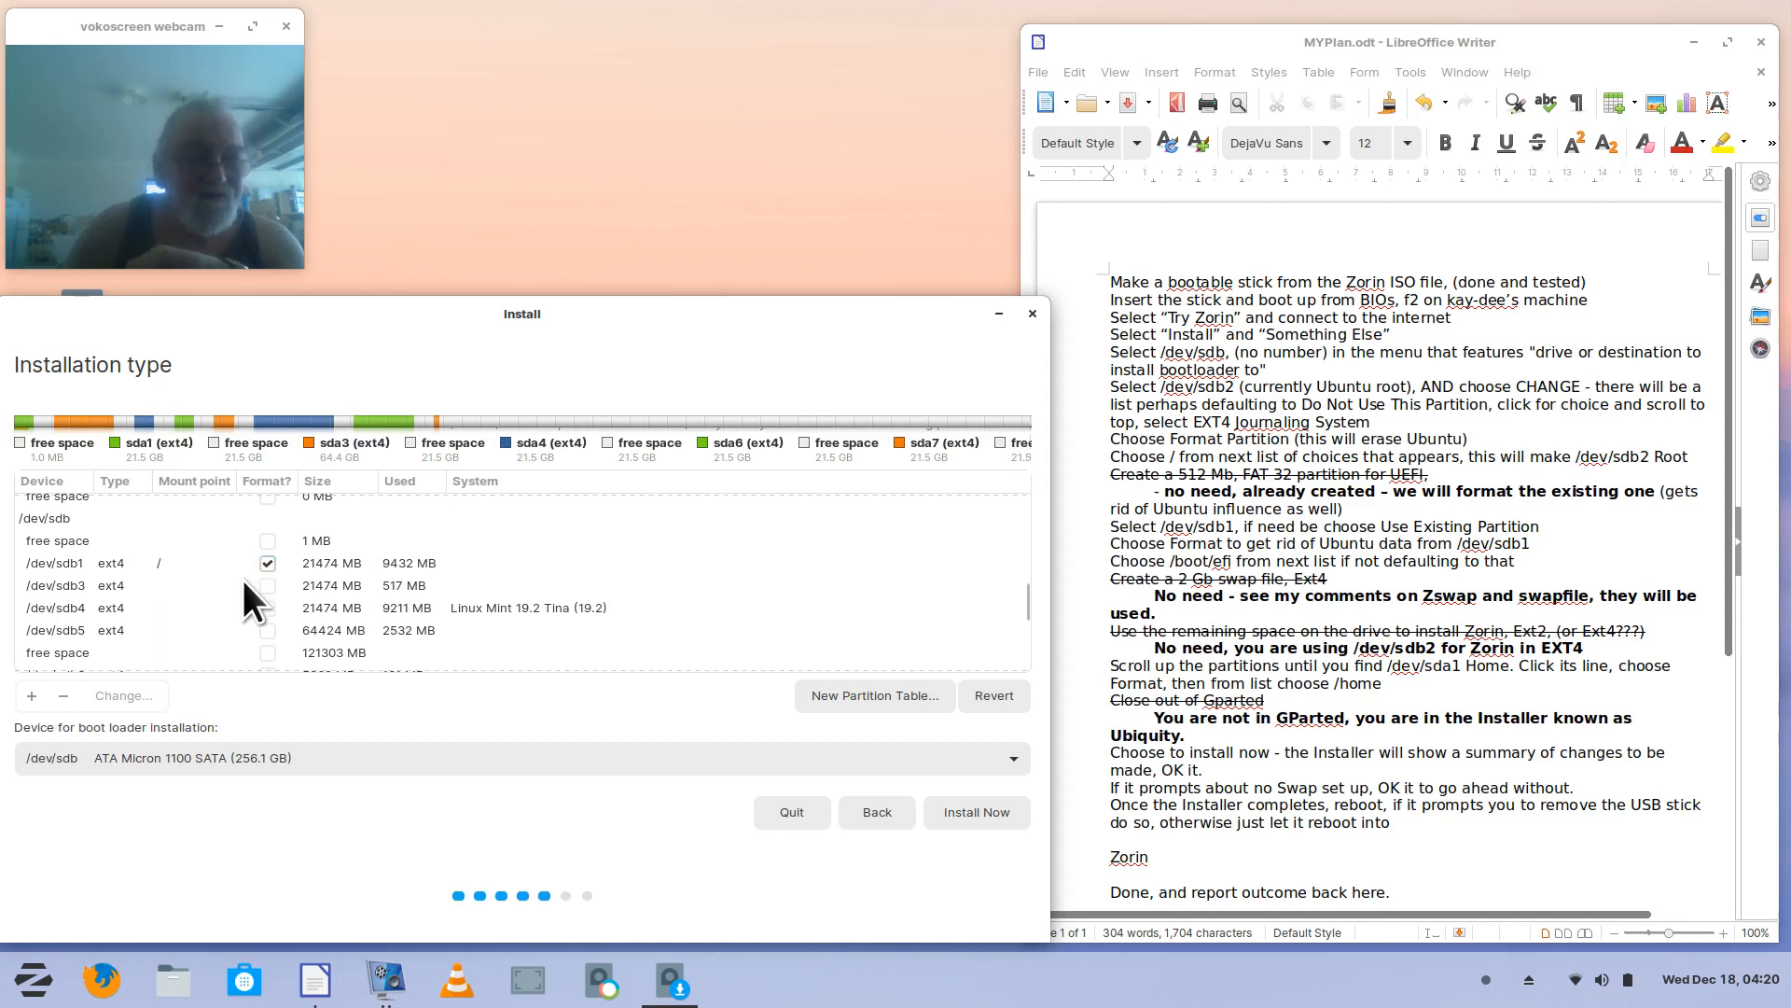
scroll(244, 582, down, 2)
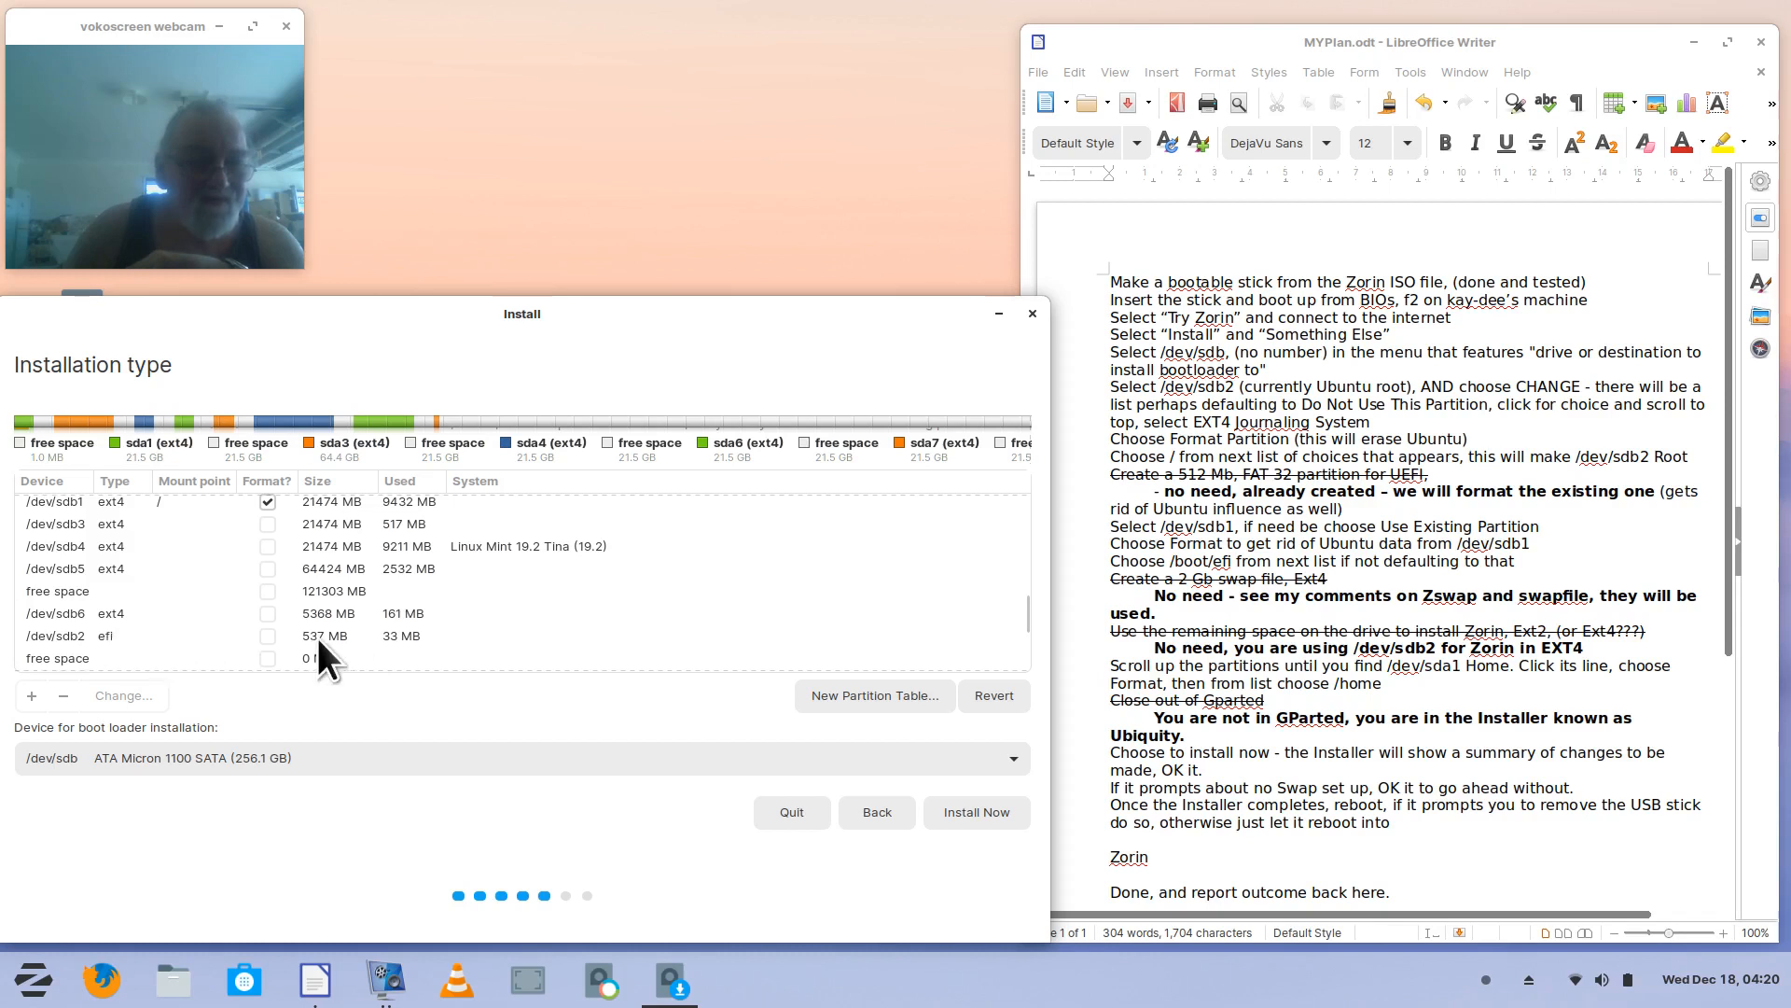
Set the 537 MB /dev/sdb2 partition's Use as to EFI System Partition and confirm
click(189, 634)
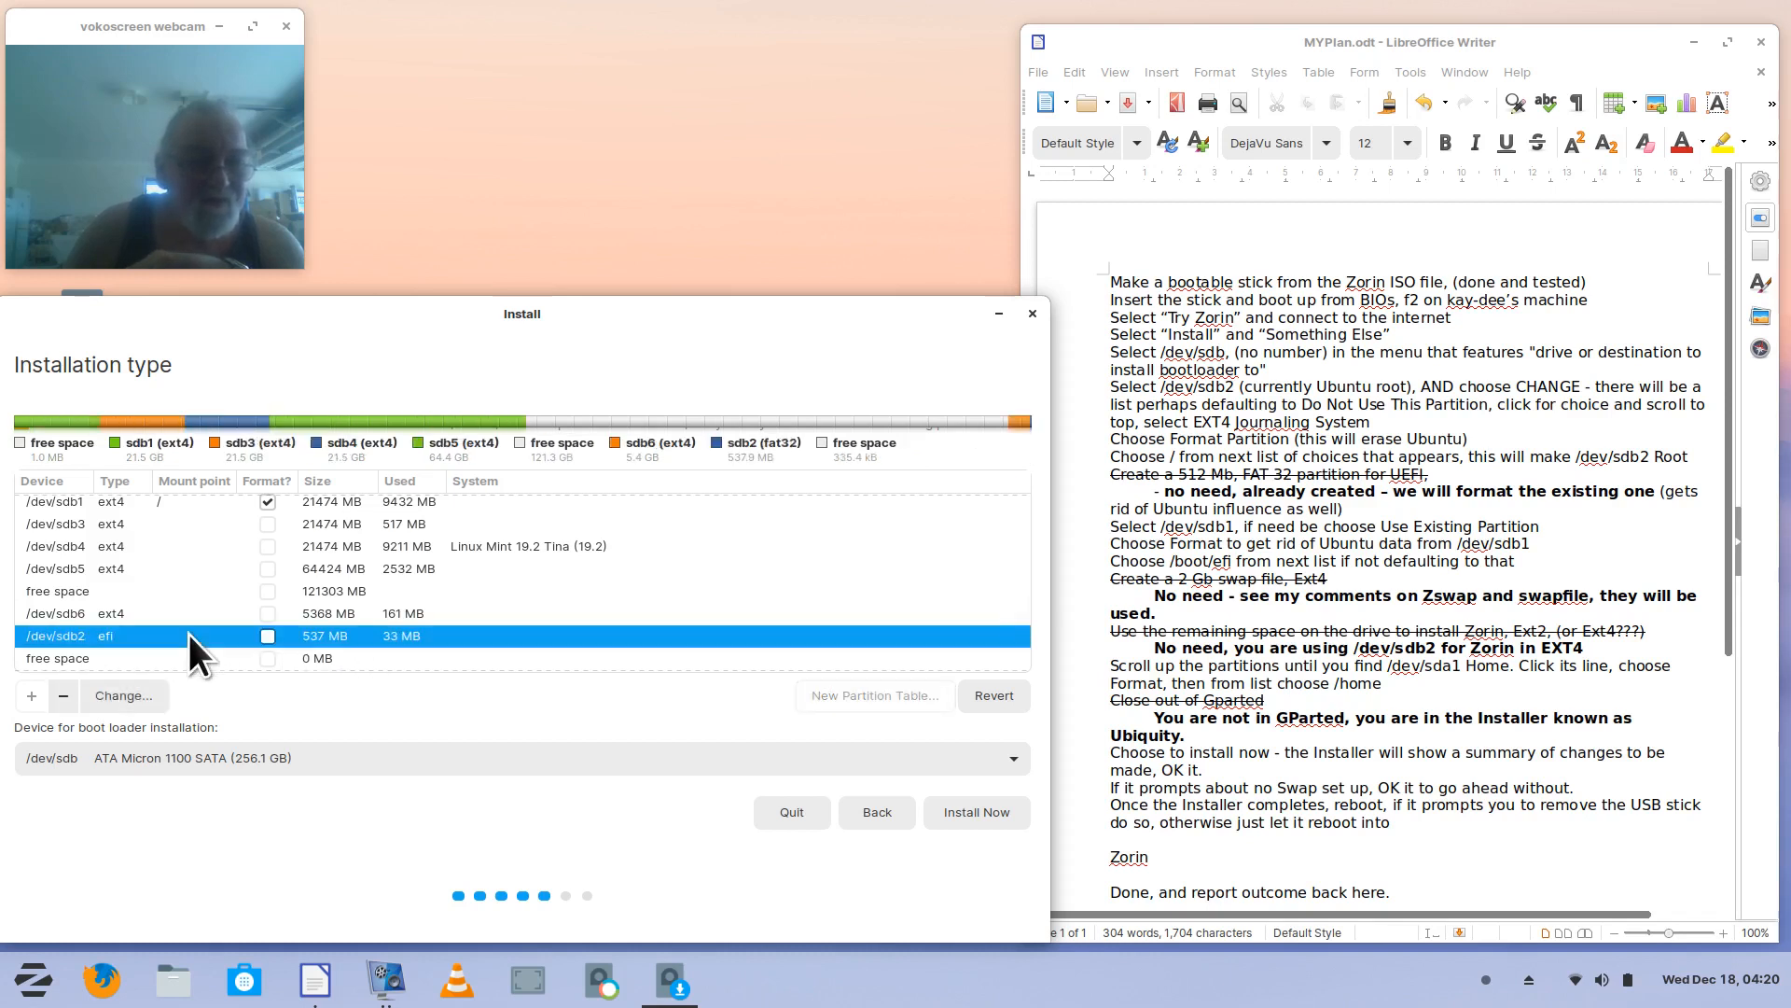
click(131, 694)
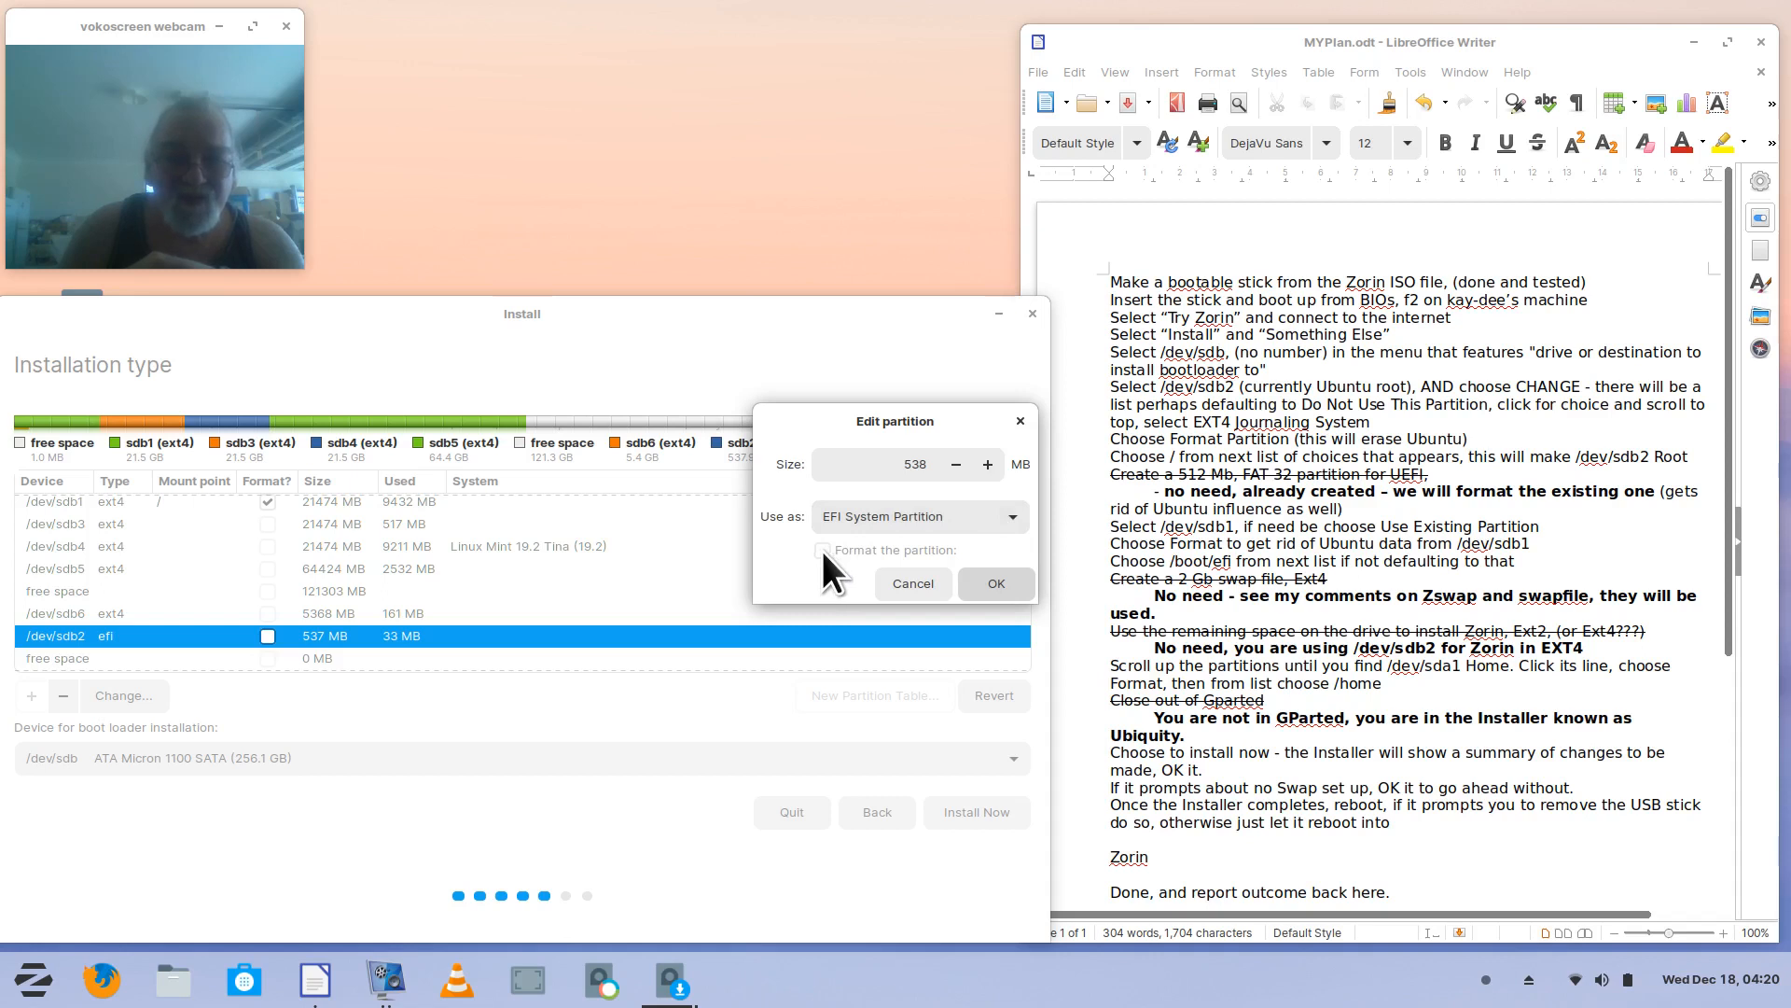
click(1009, 518)
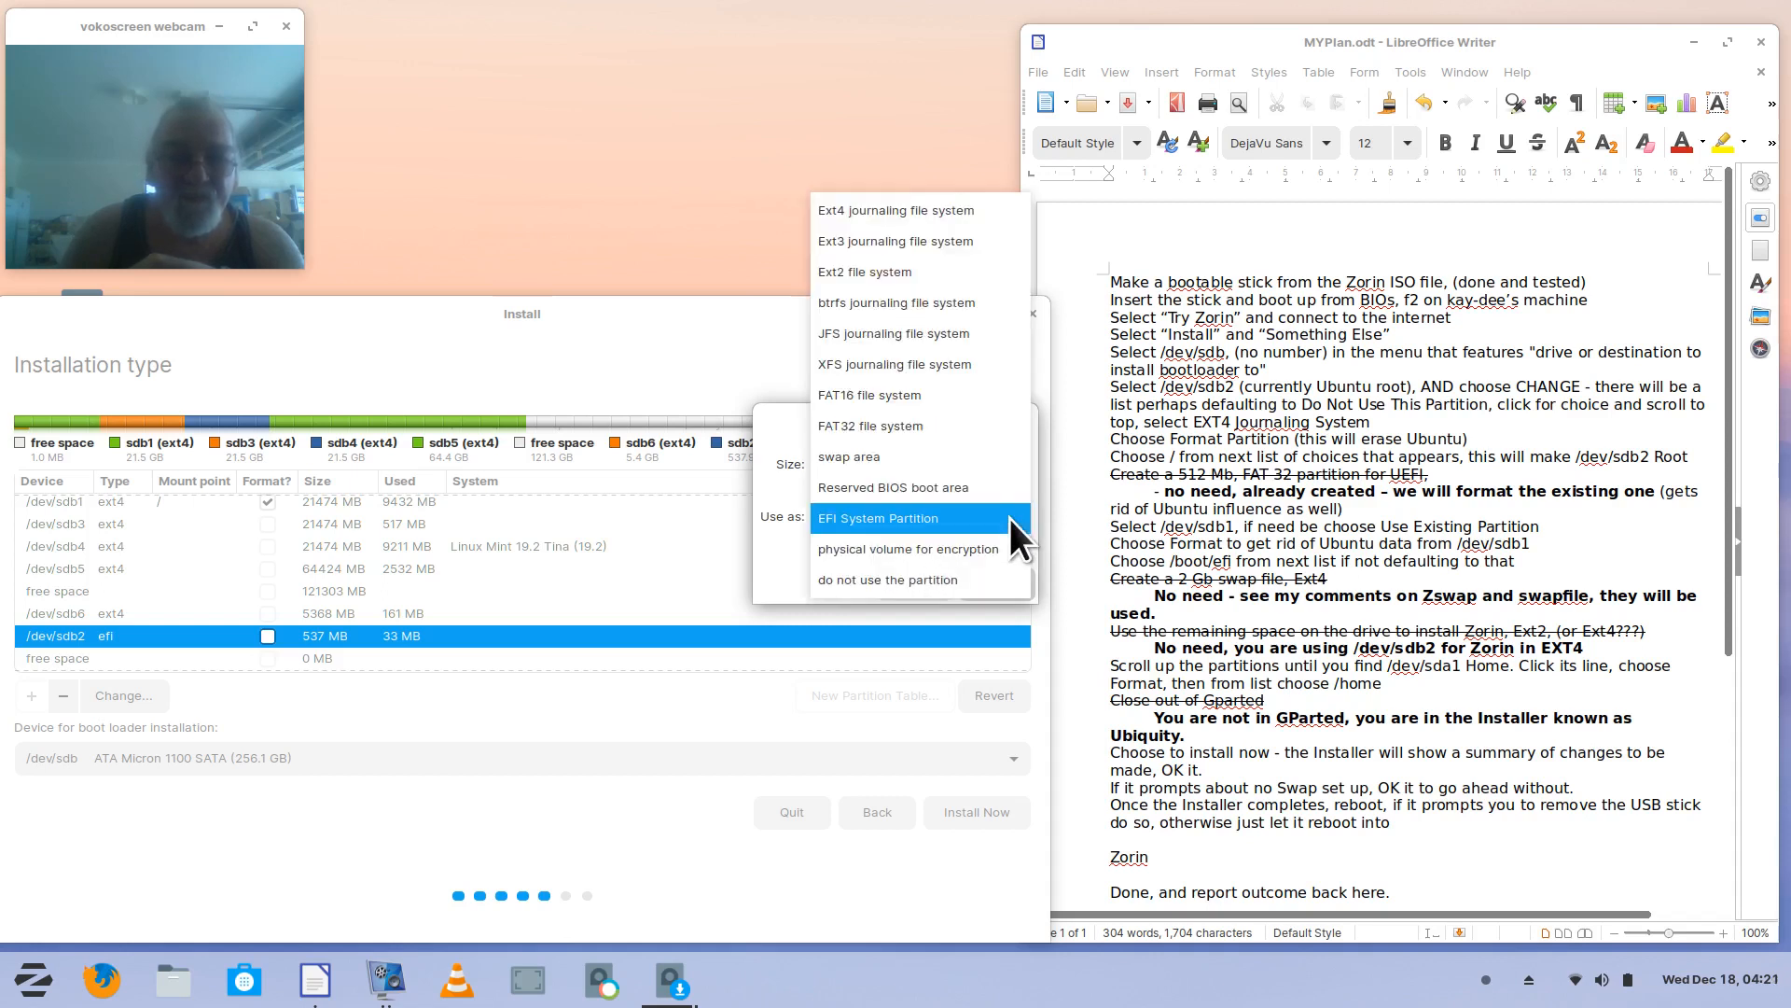
click(927, 528)
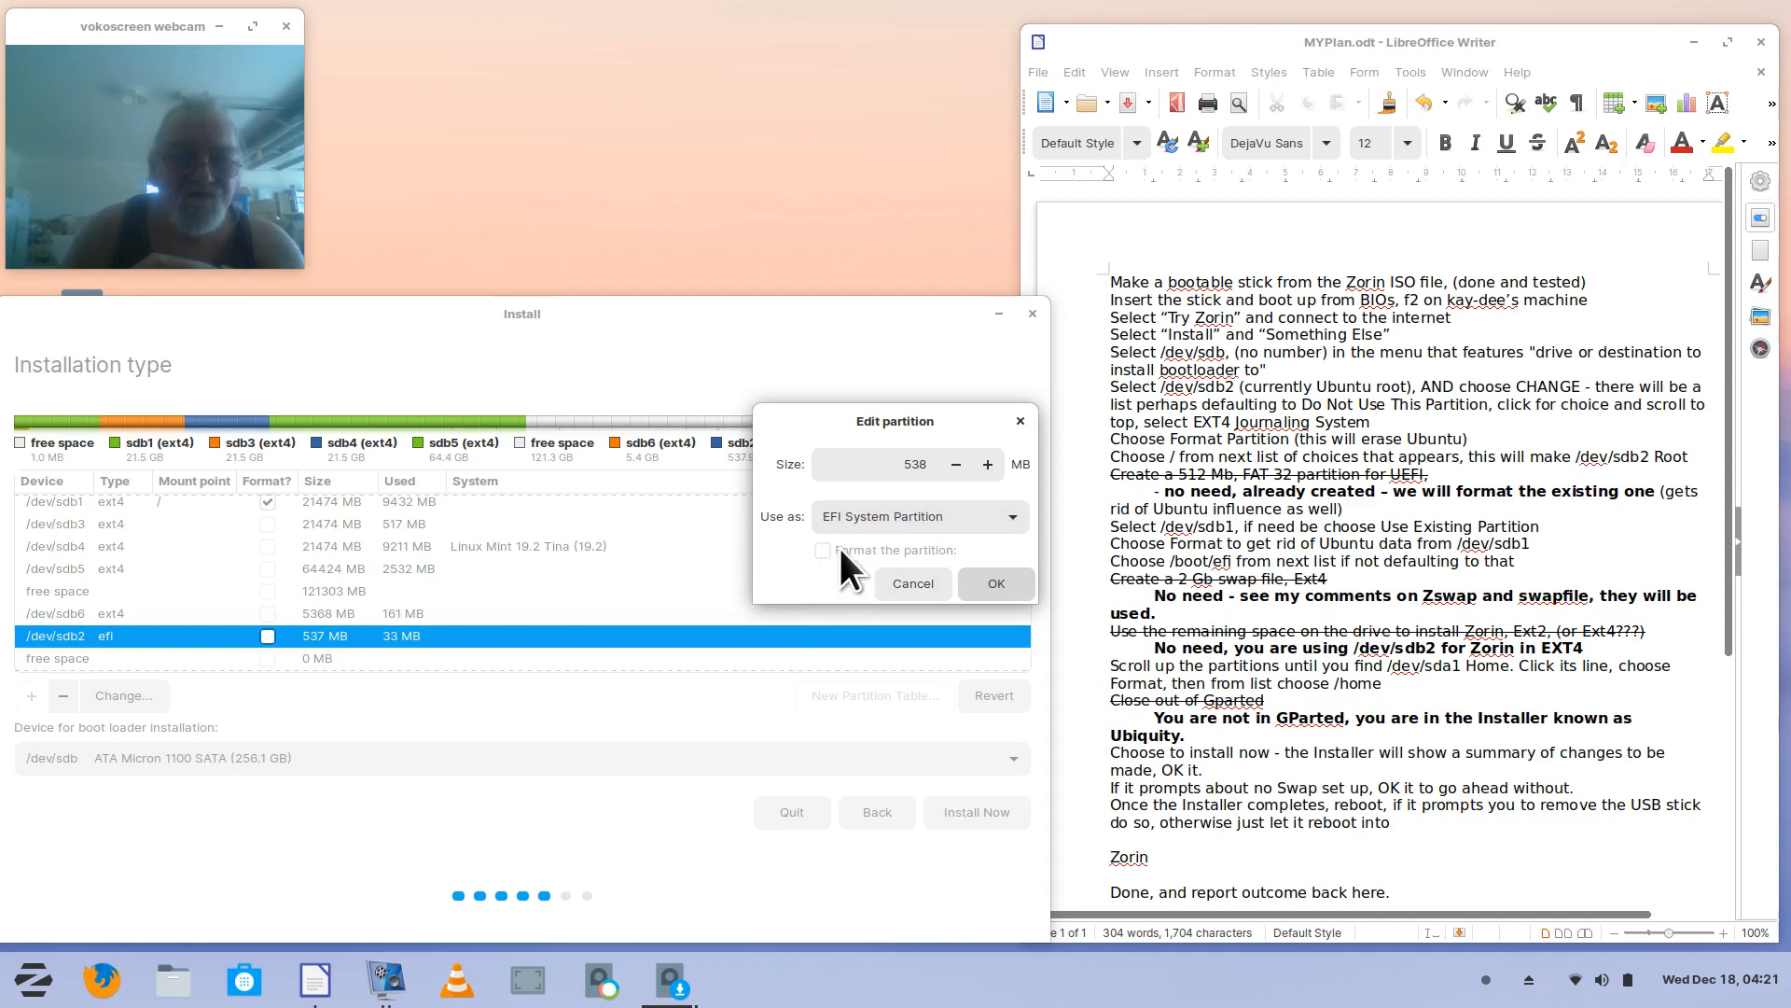
click(1011, 517)
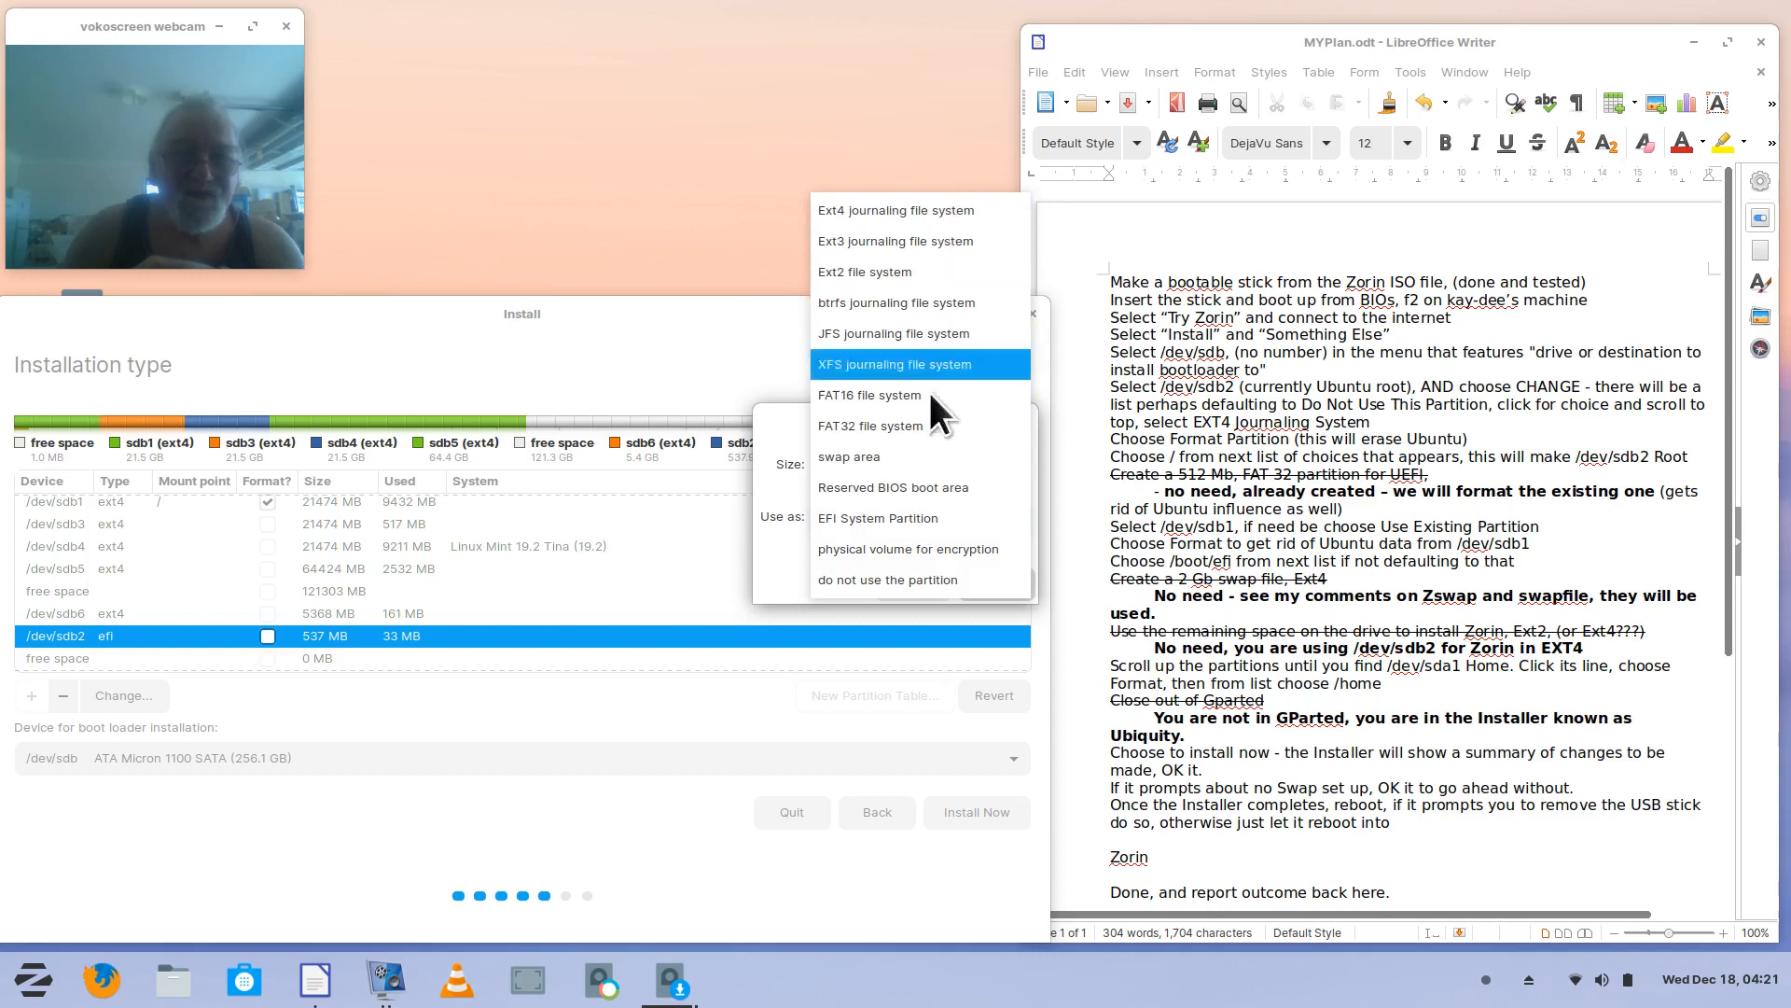
click(939, 585)
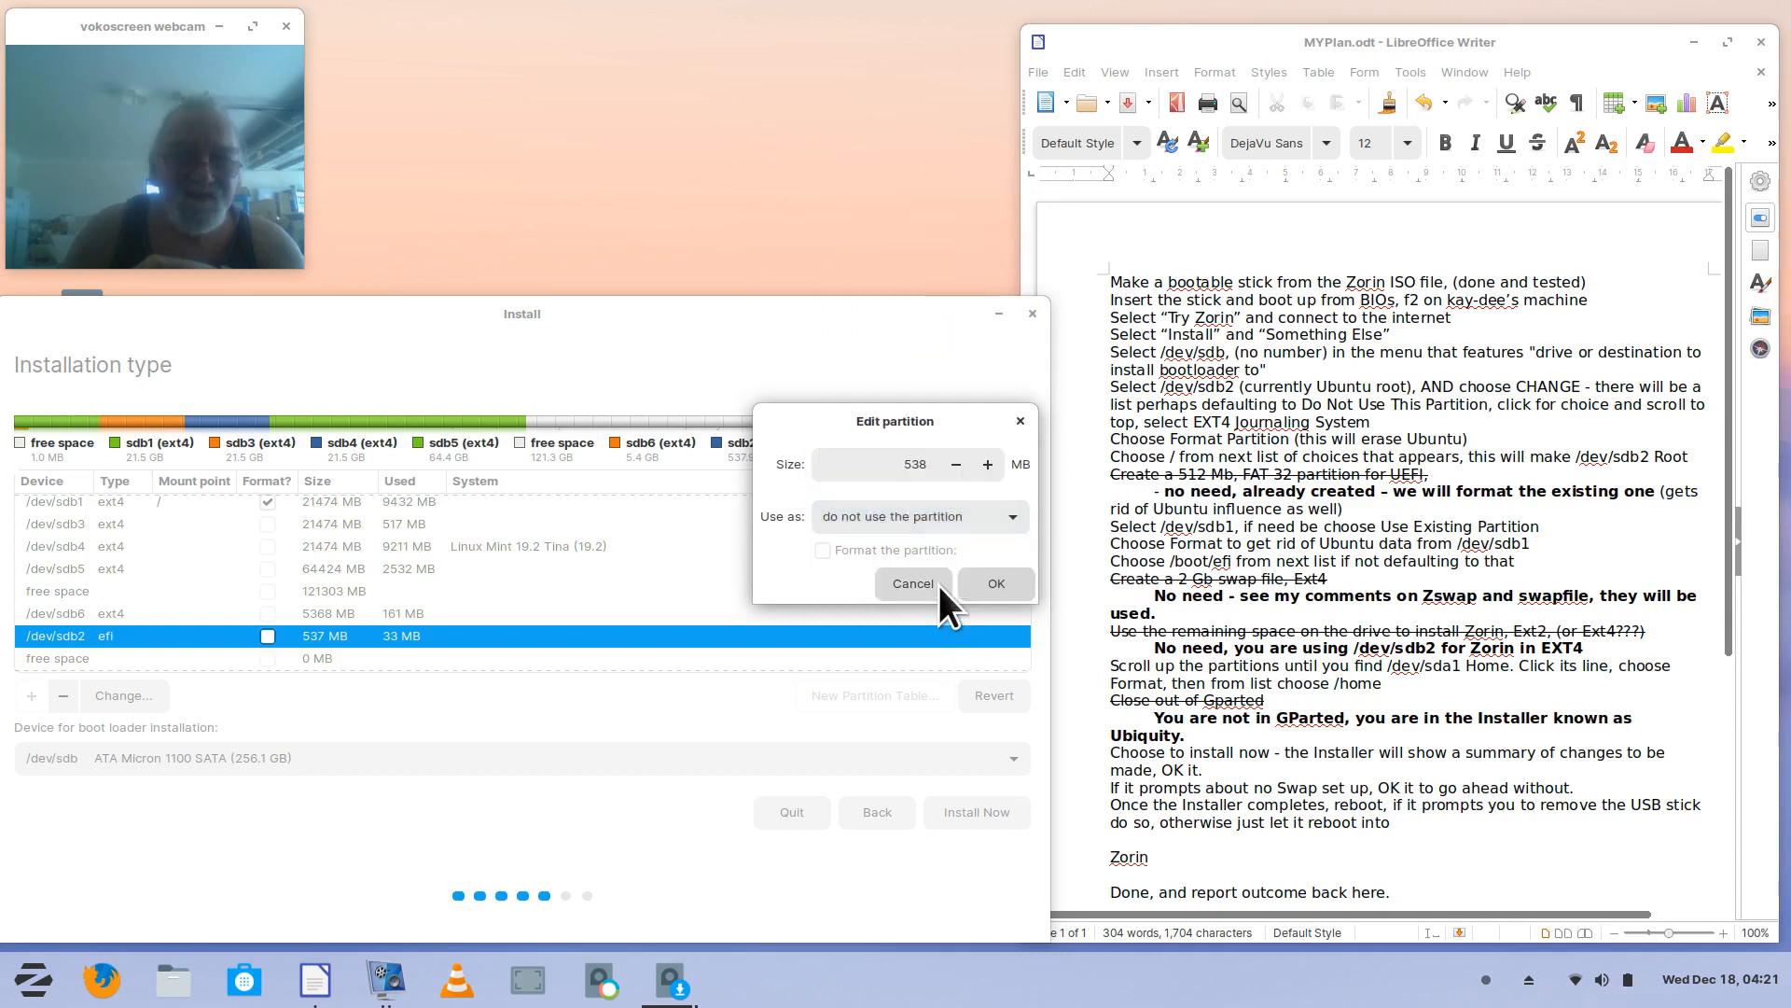
click(1019, 518)
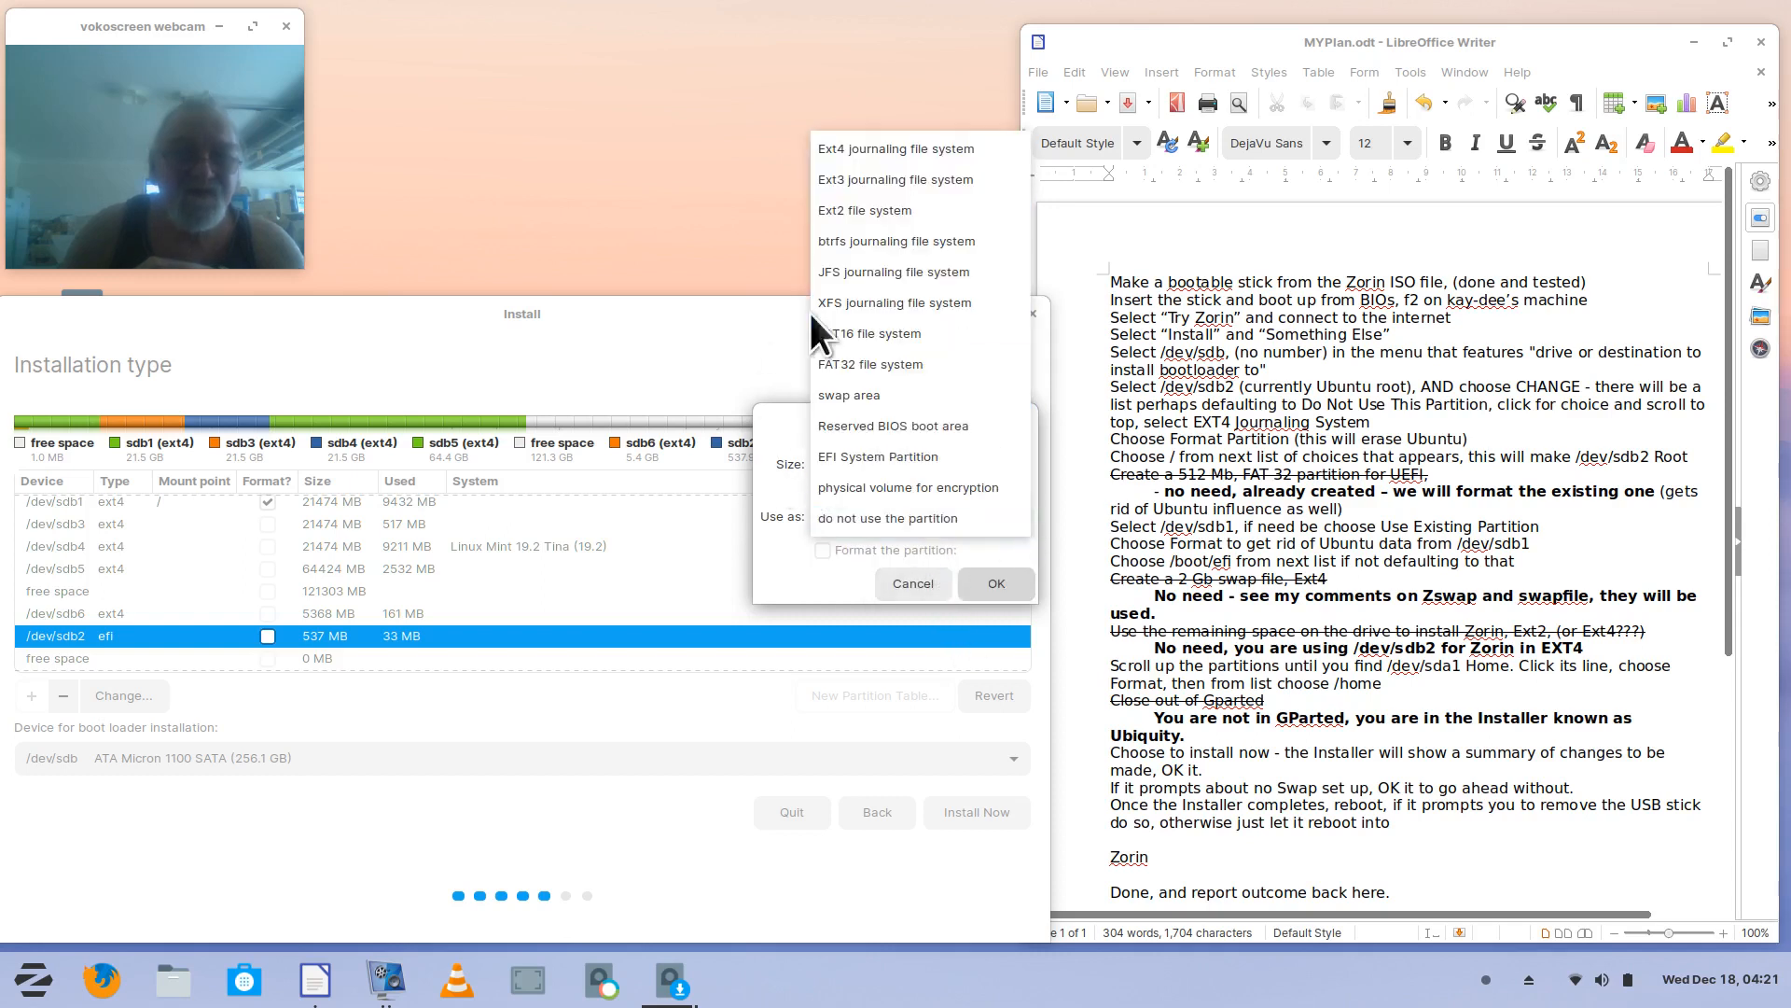
click(934, 460)
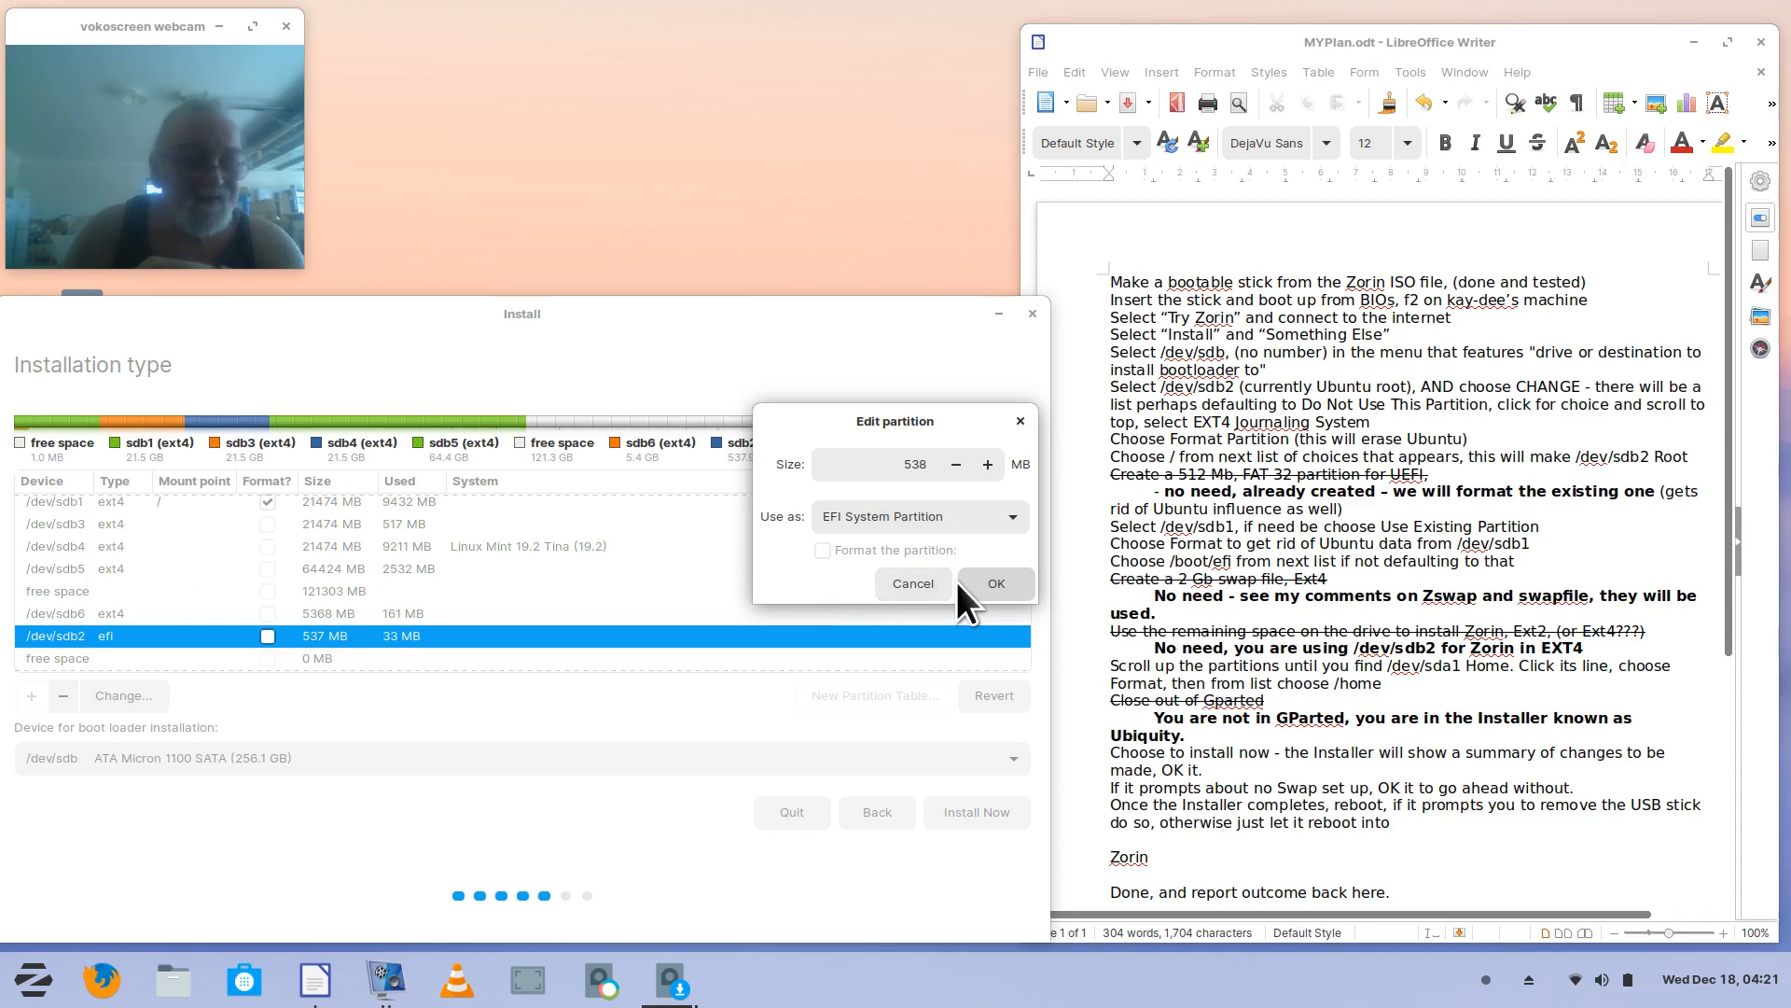
click(993, 585)
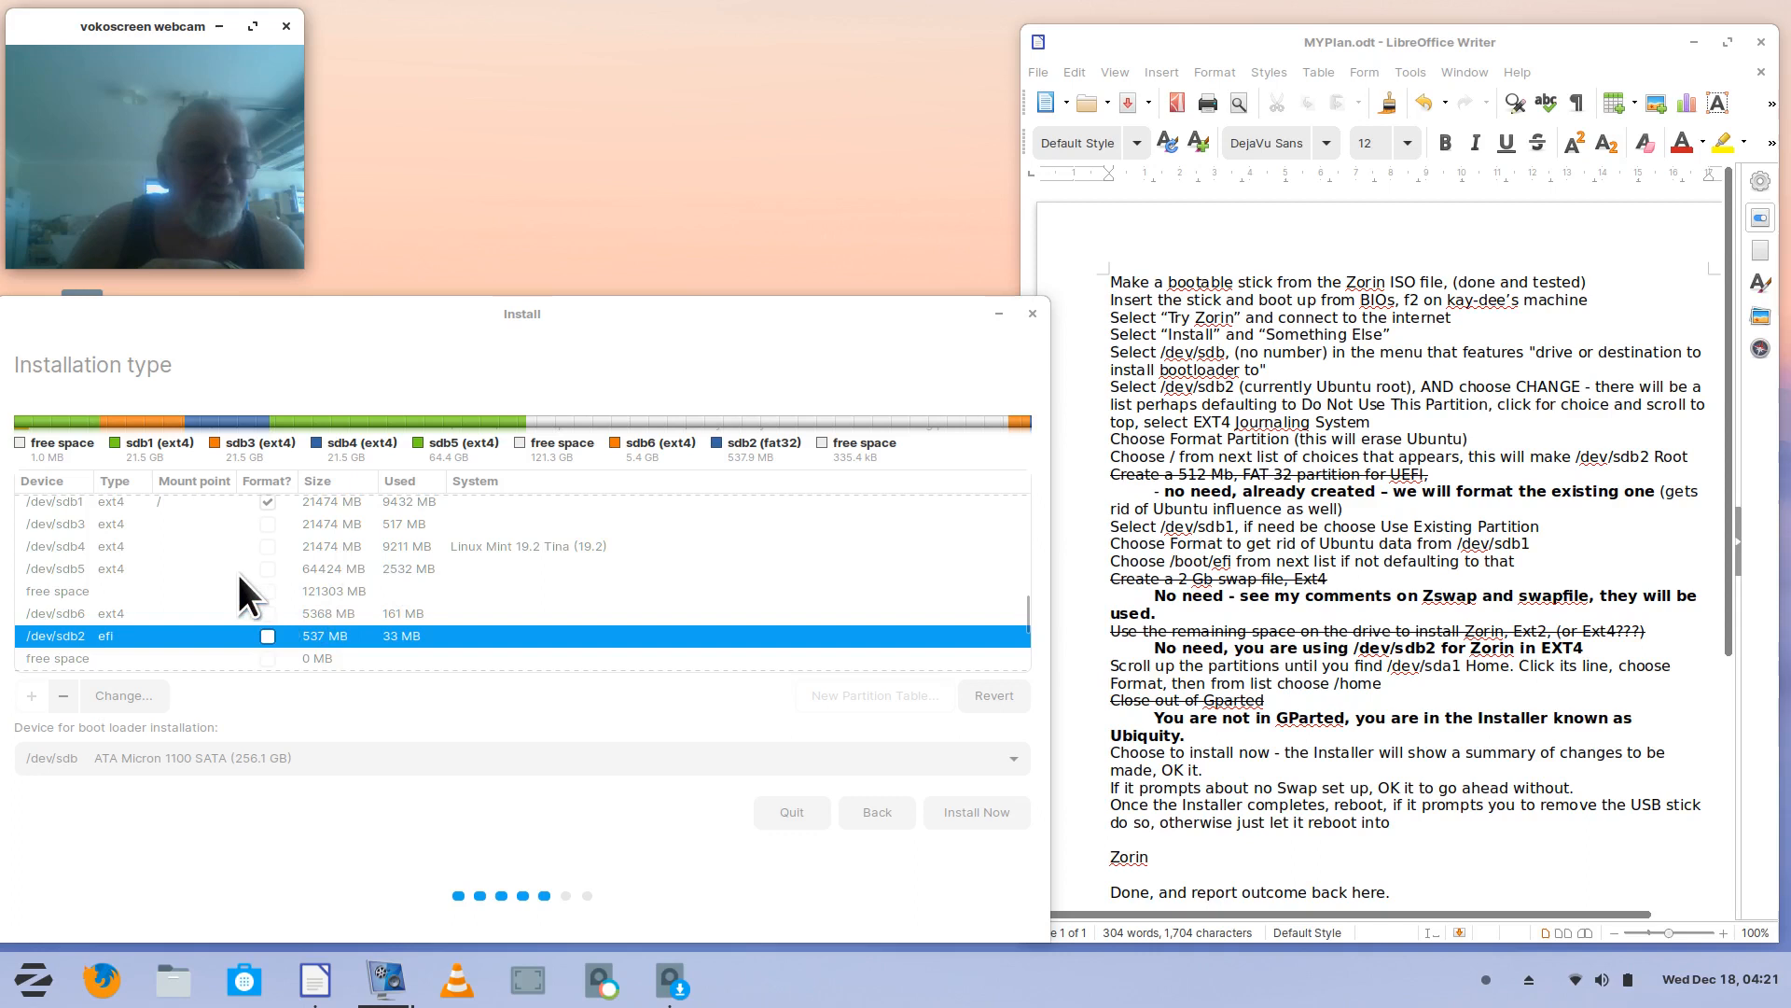
scroll(239, 577, up, 5)
scroll(280, 599, up, 5)
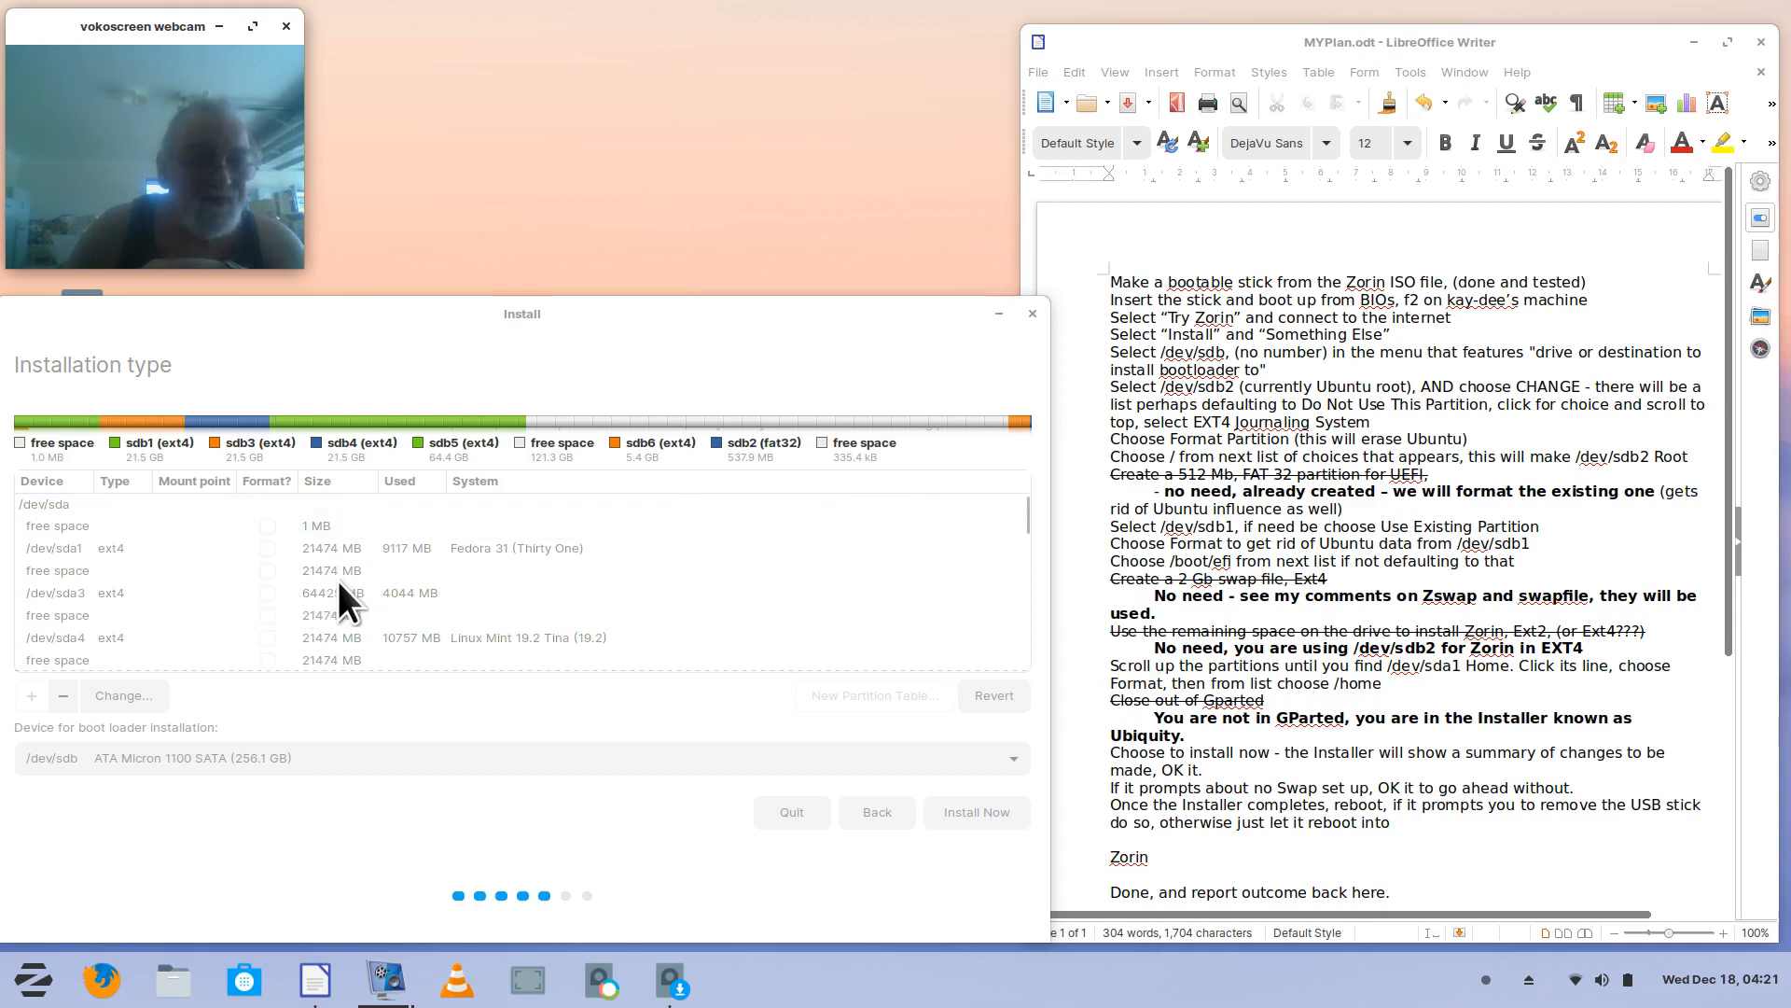
scroll(252, 573, down, 3)
scroll(251, 573, down, 5)
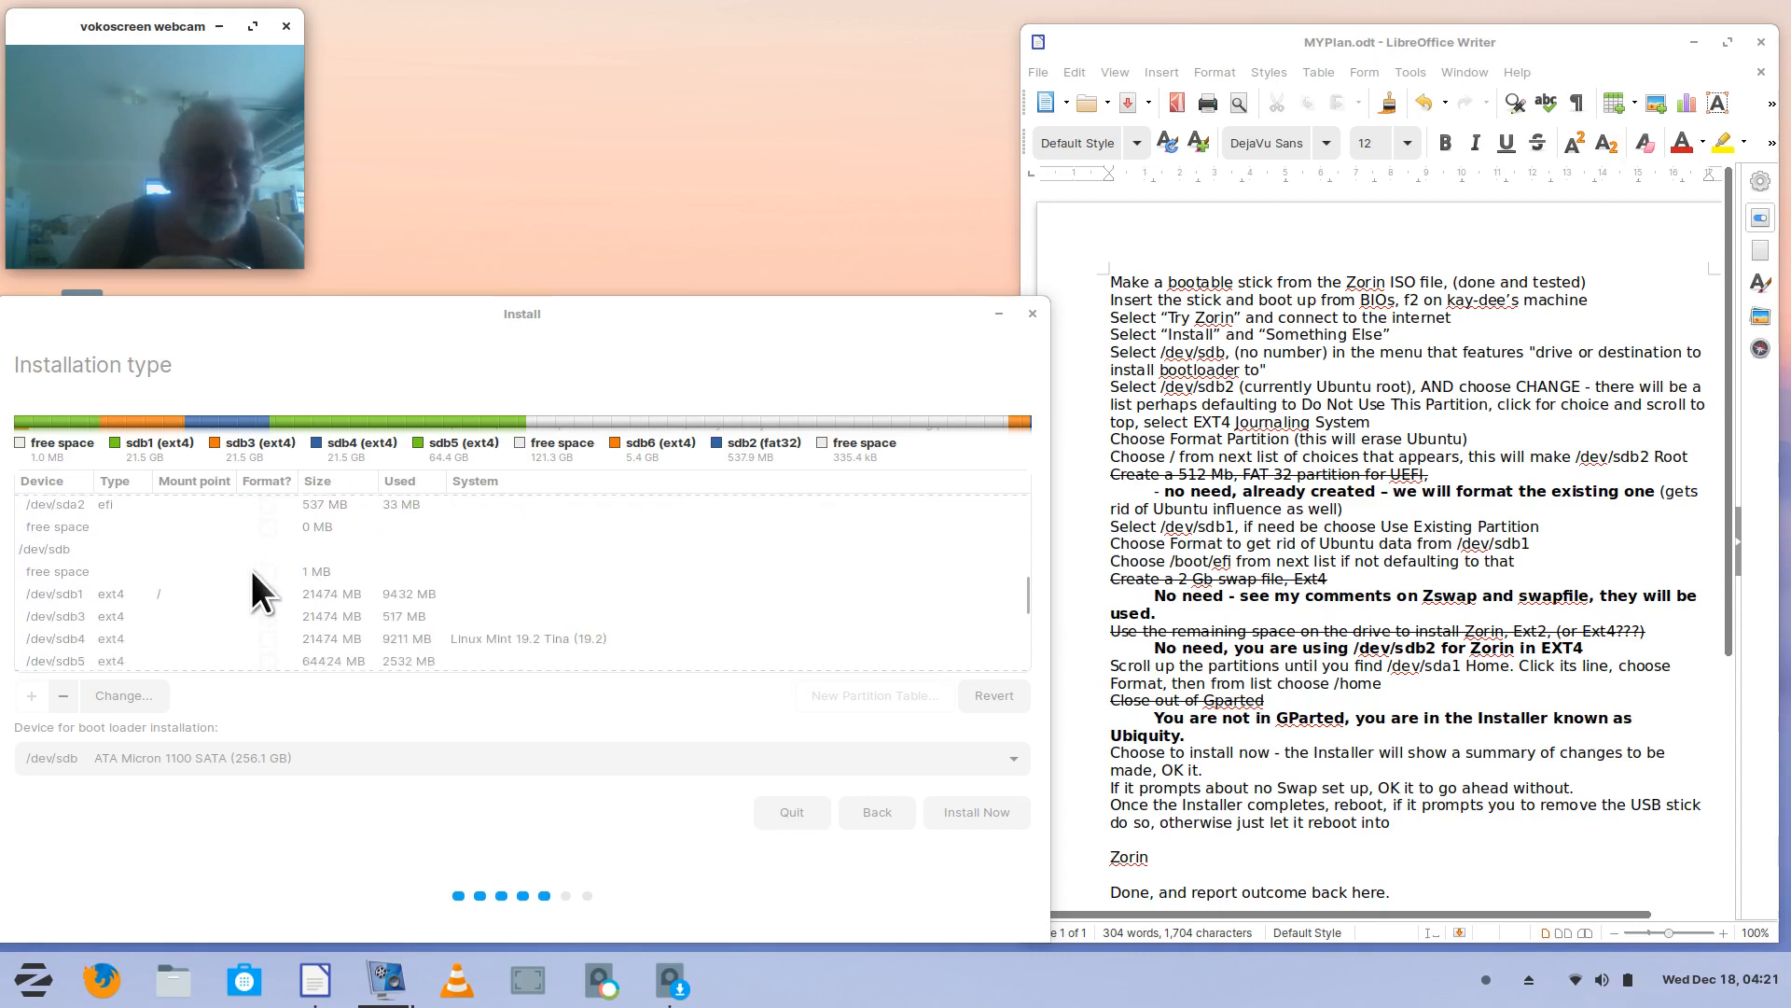
scroll(250, 571, down, 2)
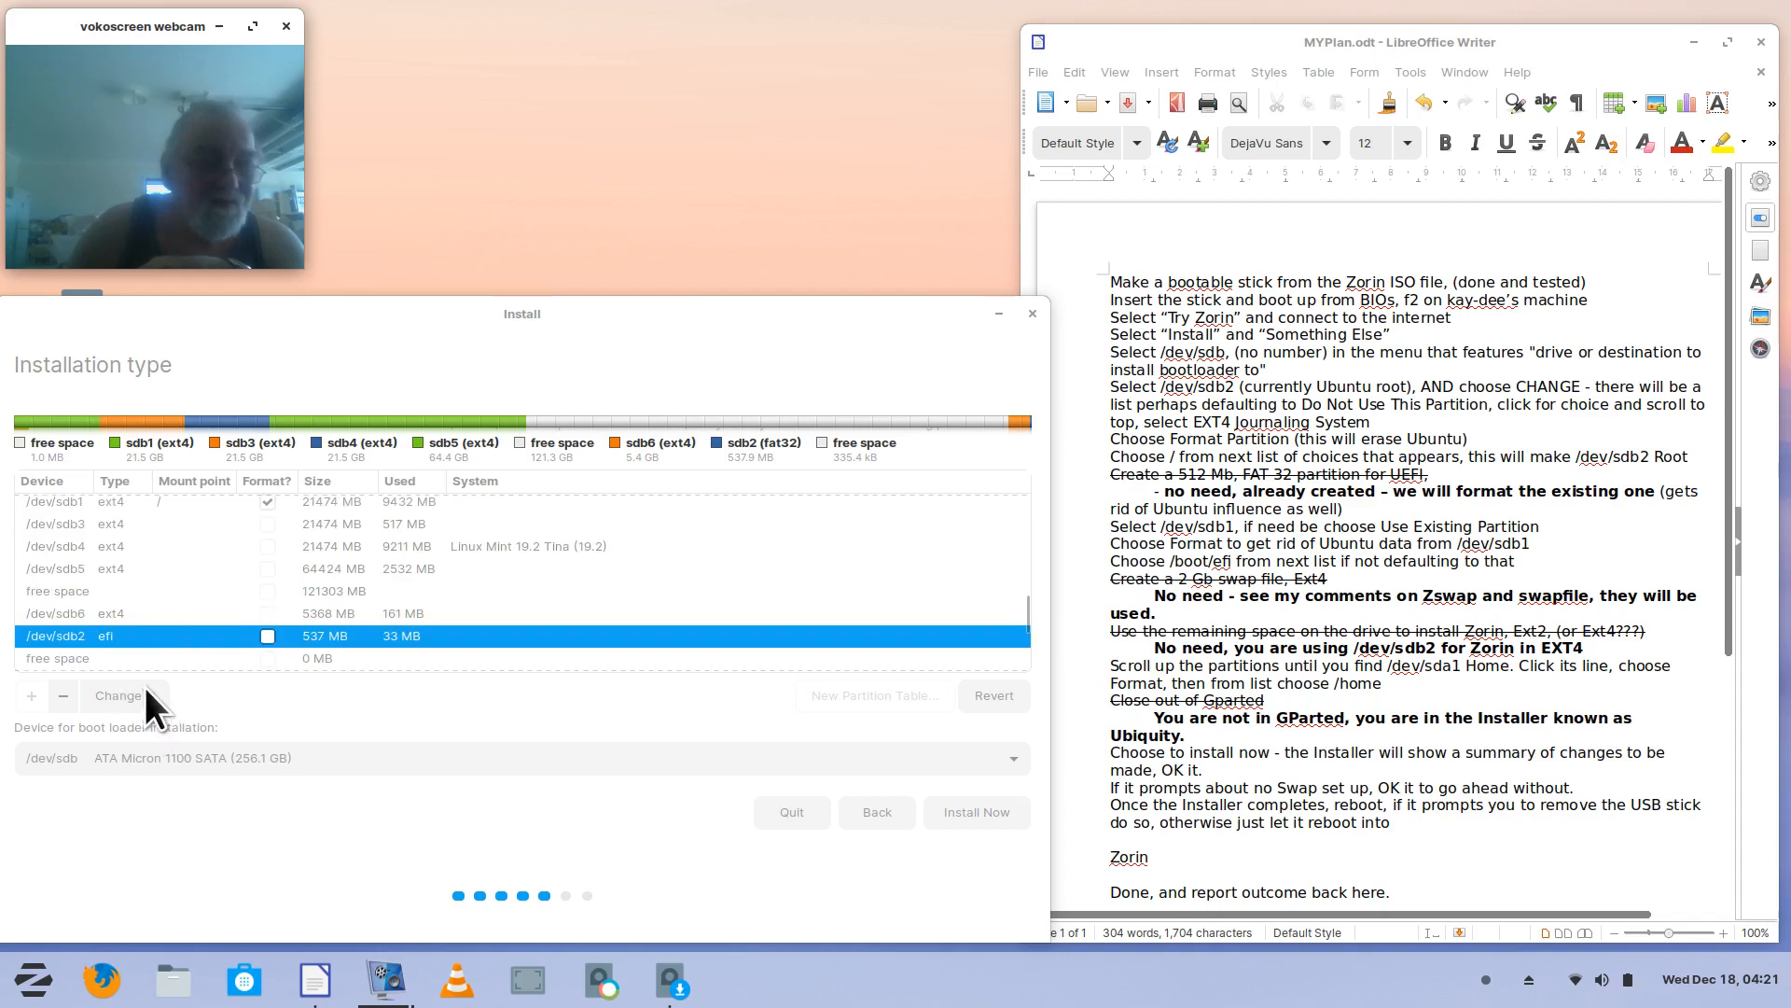
scroll(216, 612, down, 3)
scroll(216, 612, down, 1)
scroll(216, 612, up, 4)
scroll(216, 612, up, 2)
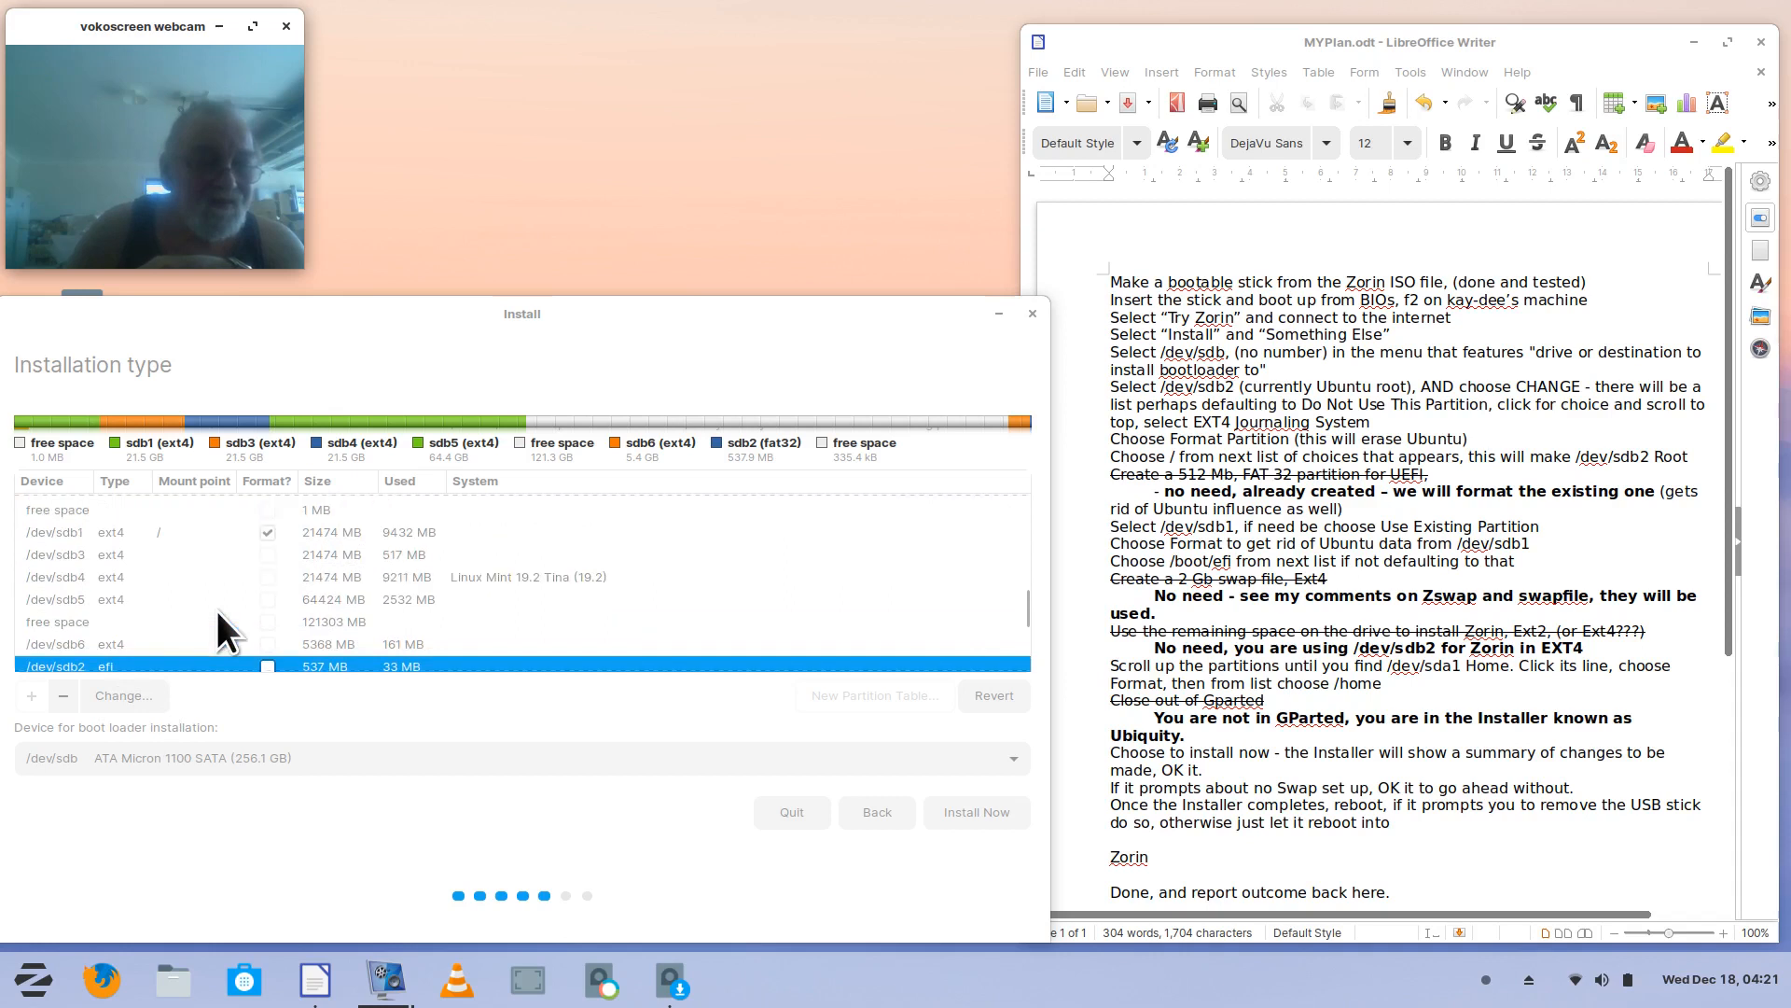
click(29, 698)
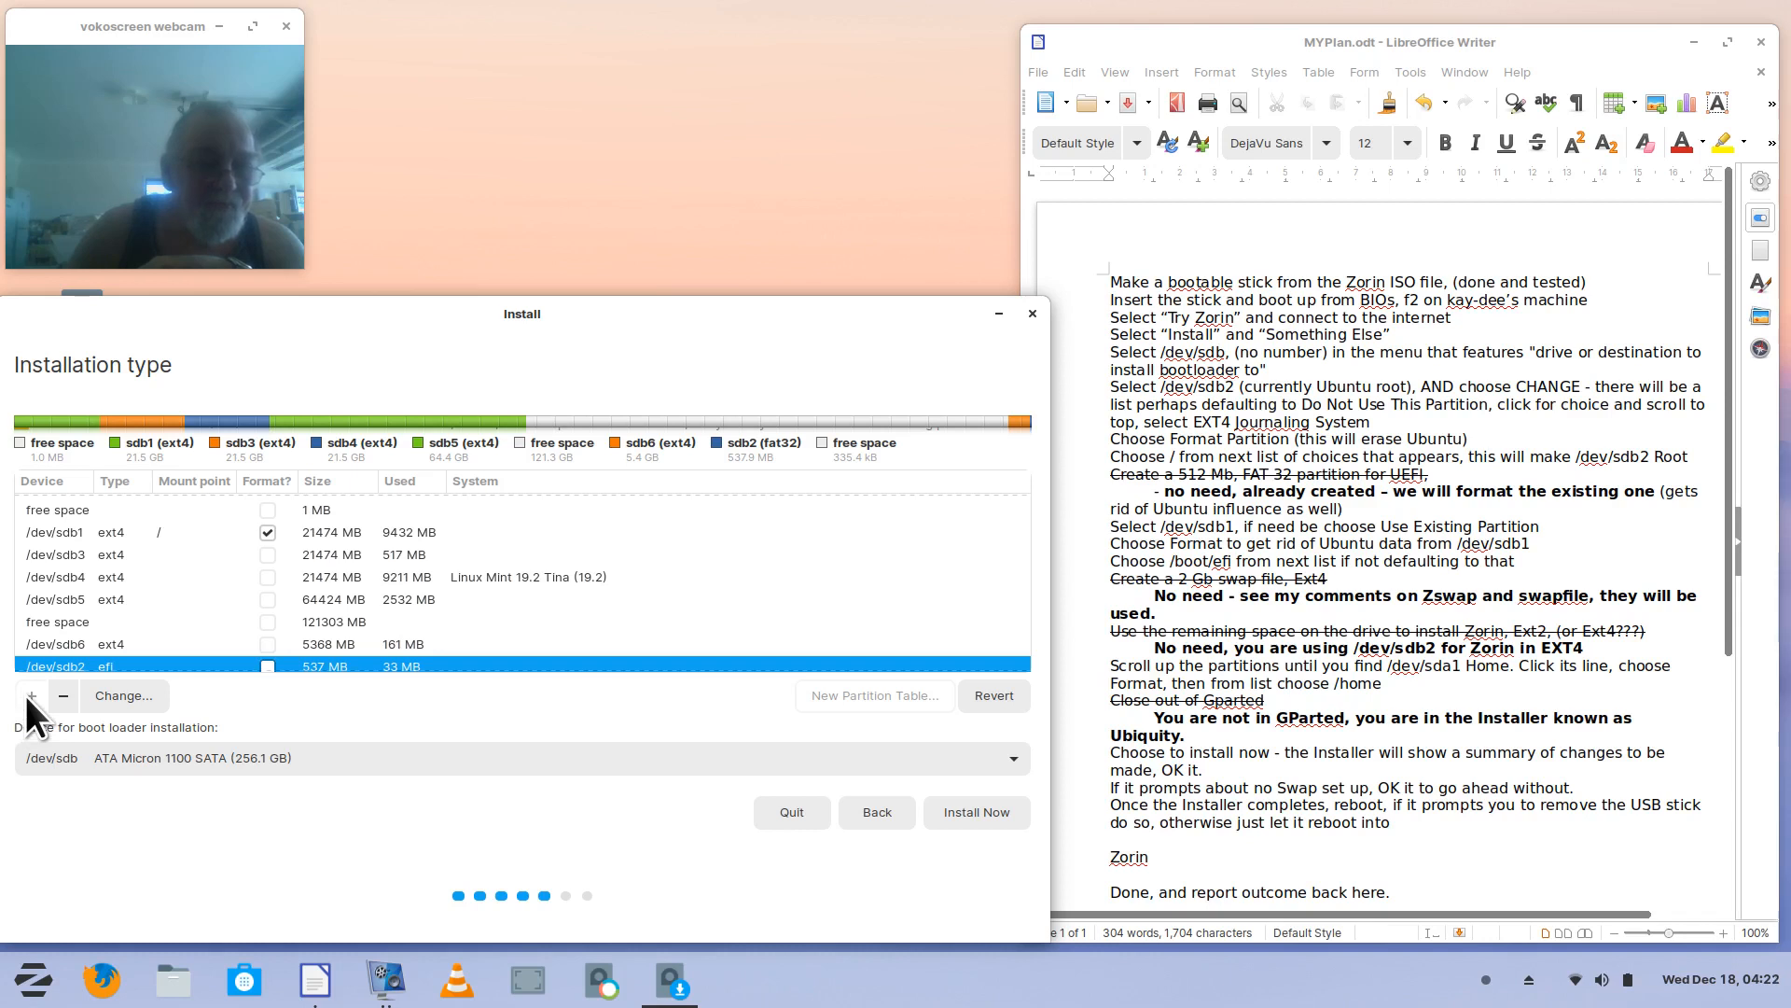
click(105, 691)
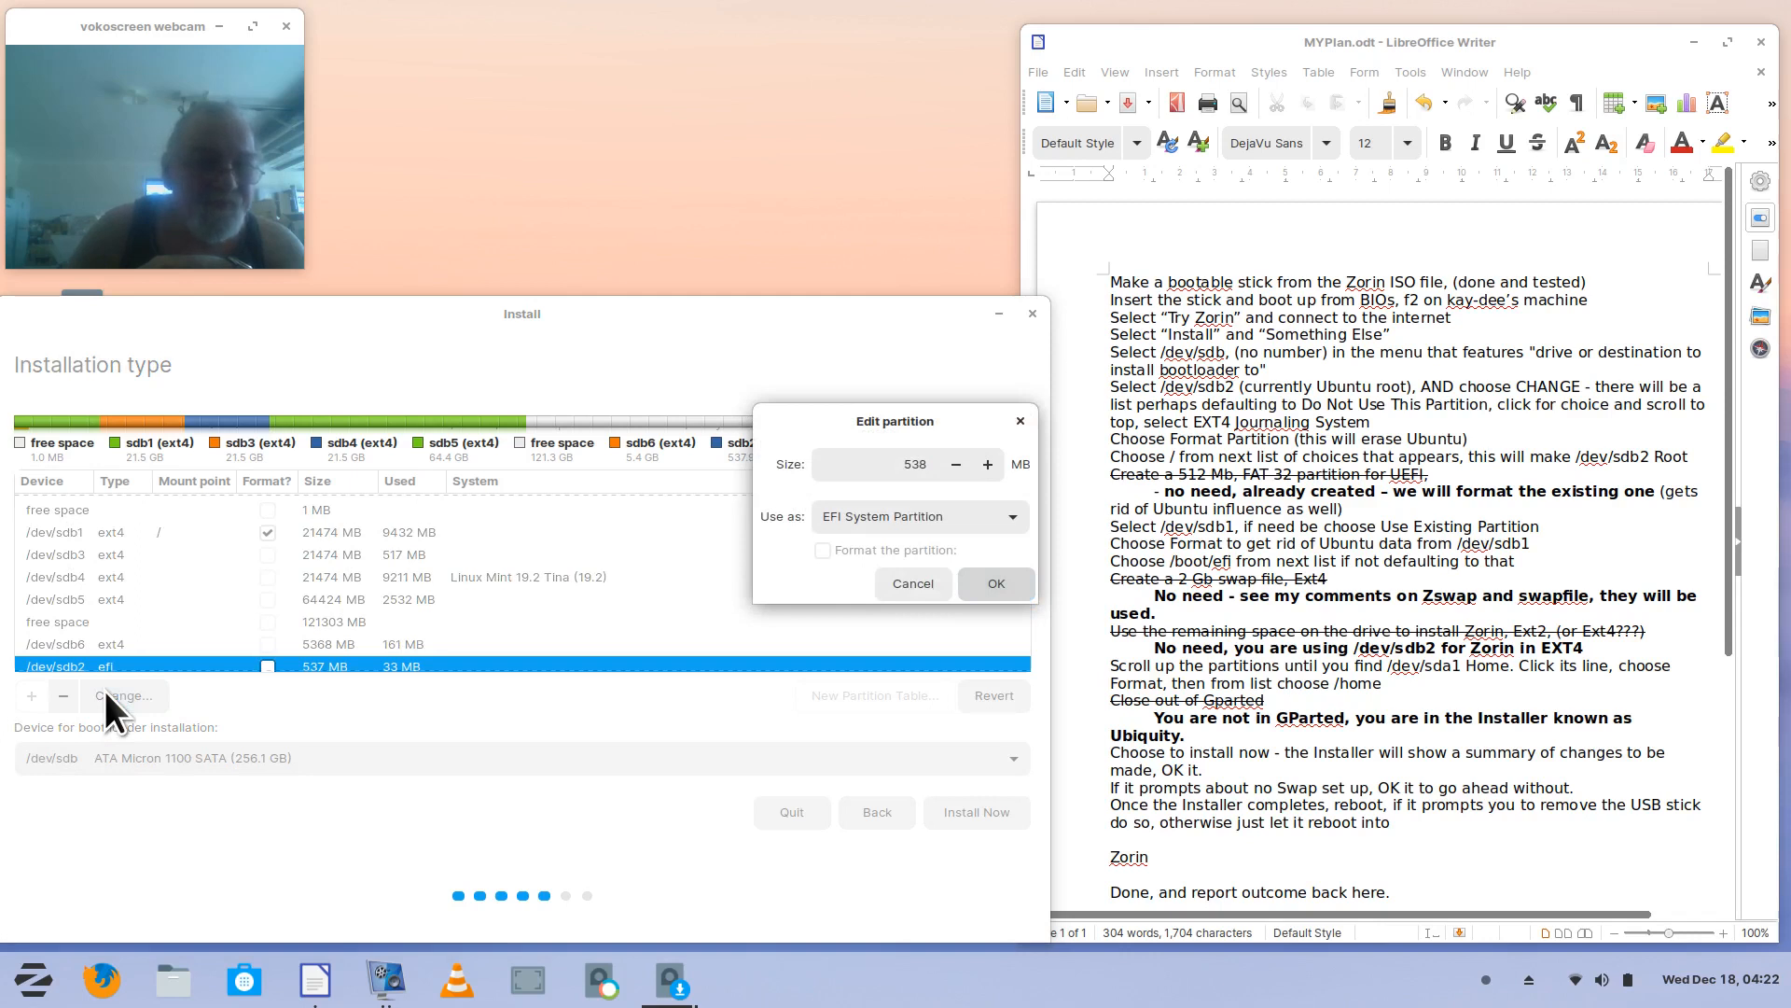
click(105, 691)
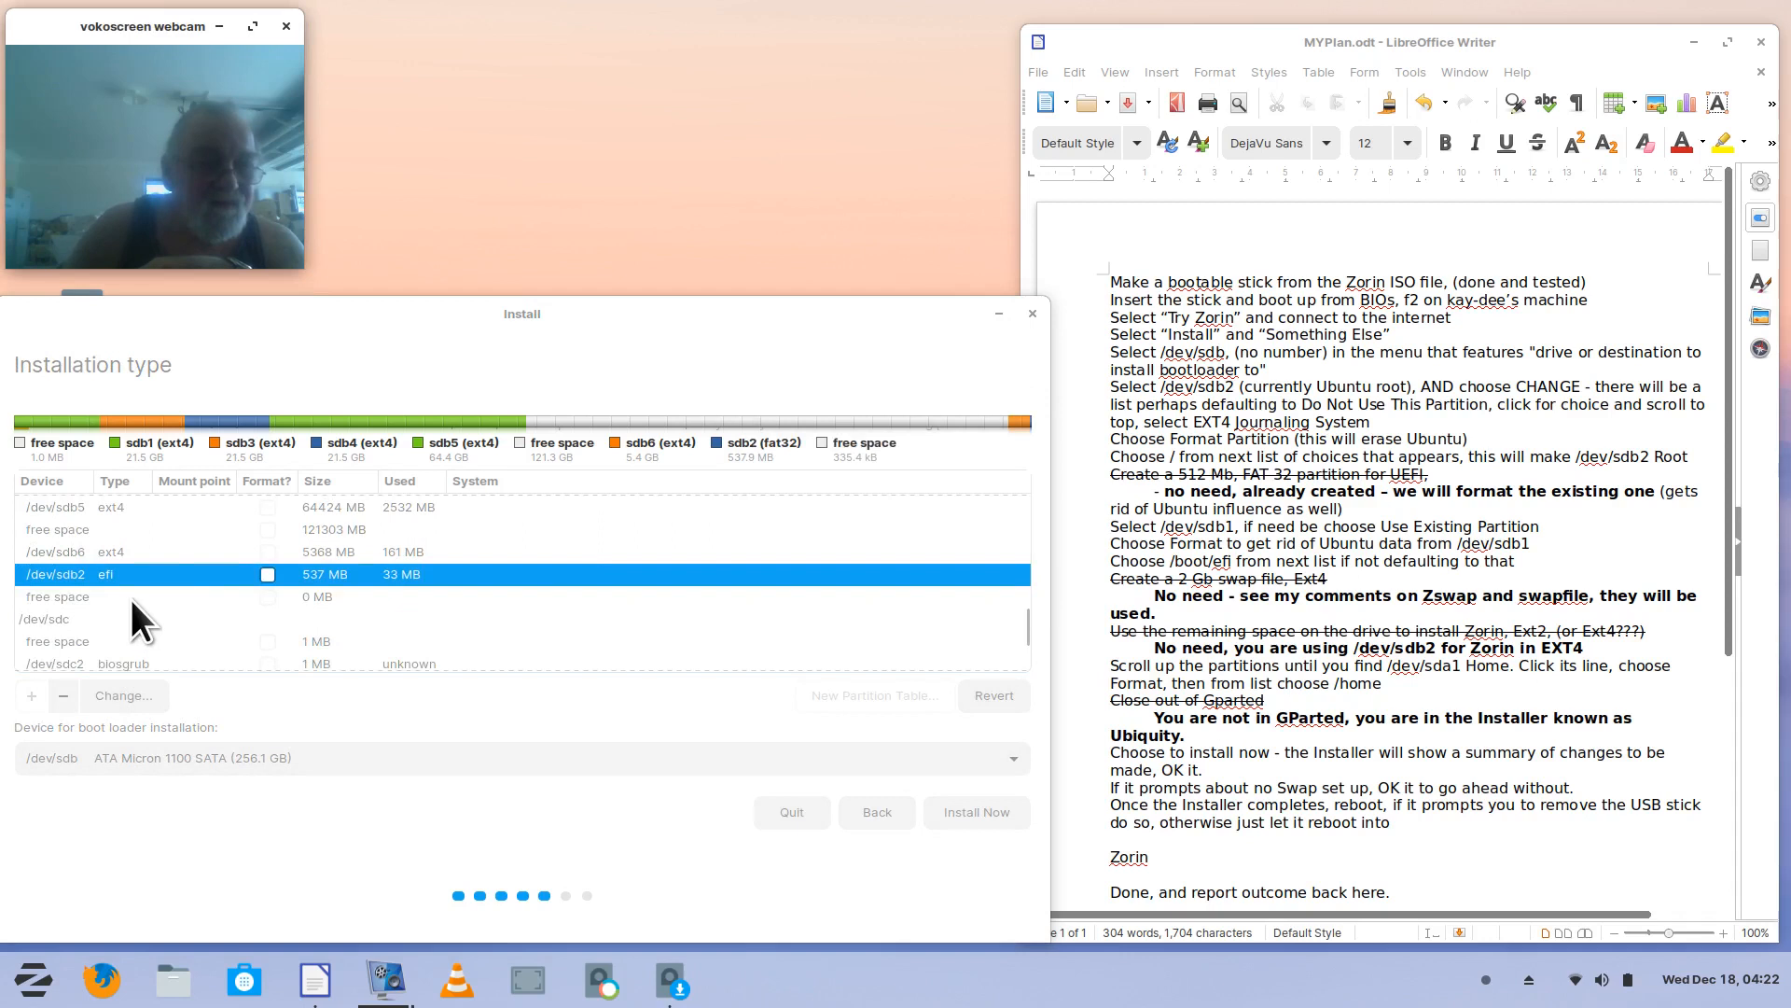
scroll(138, 605, up, 1)
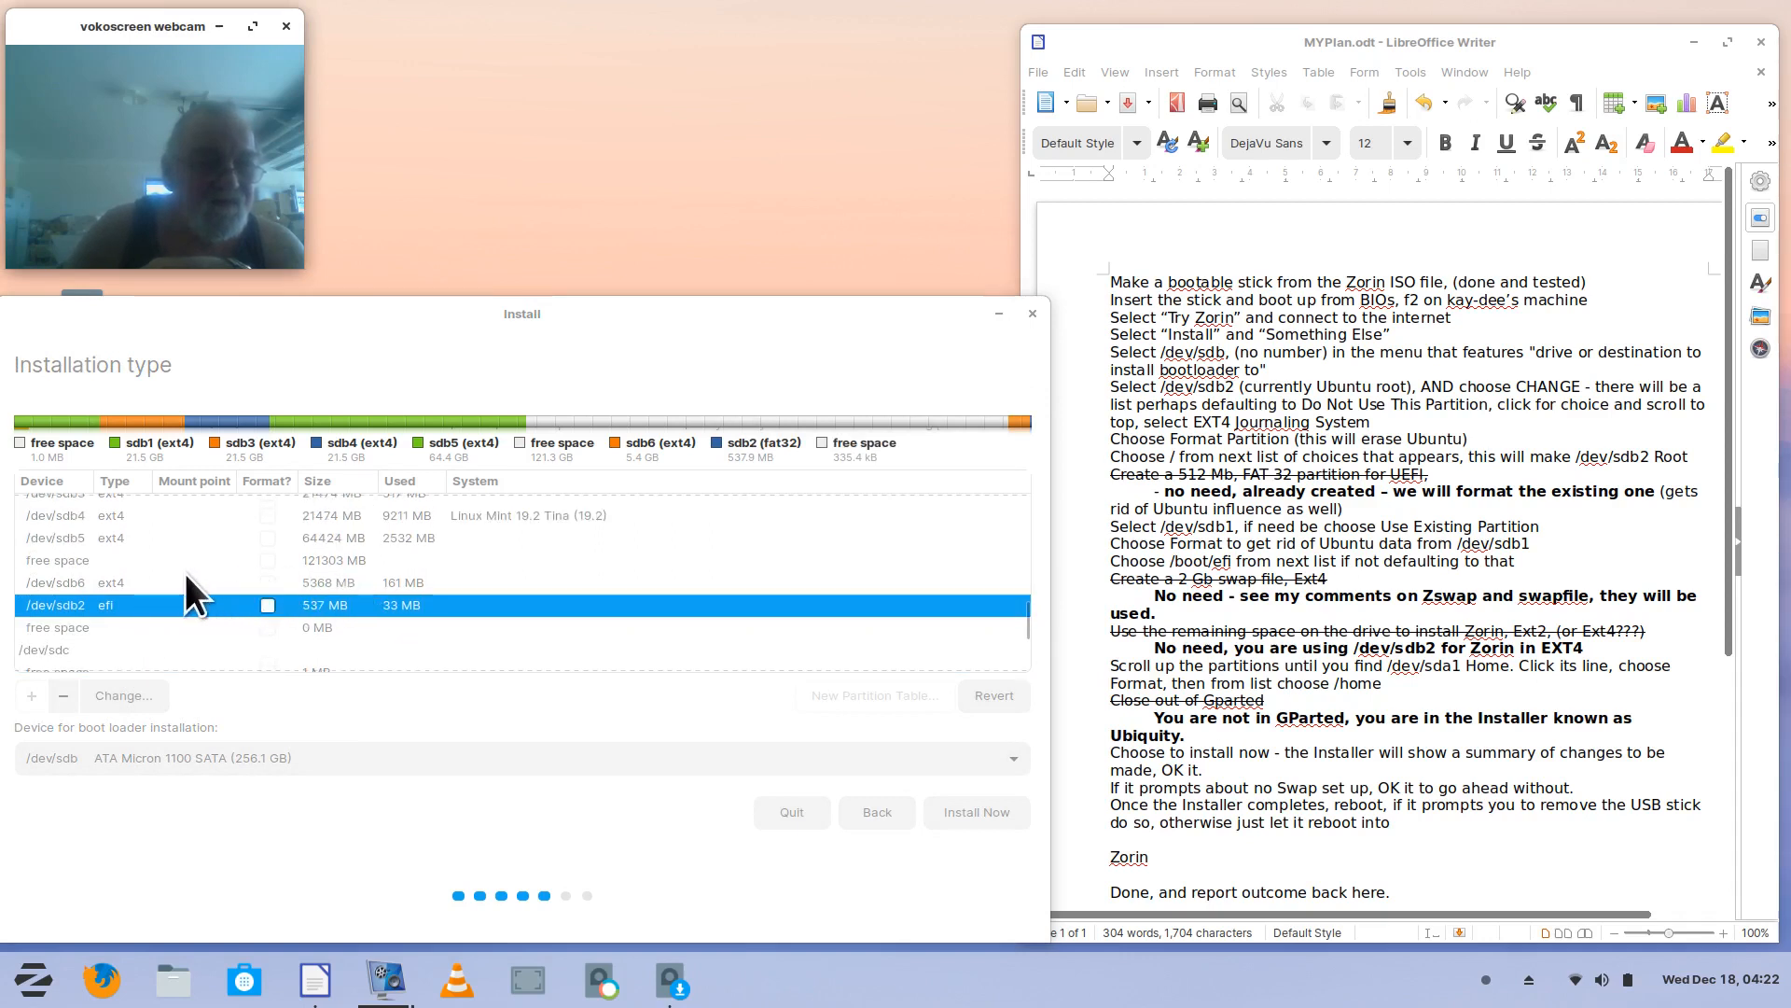
scroll(177, 573, up, 3)
scroll(177, 572, up, 3)
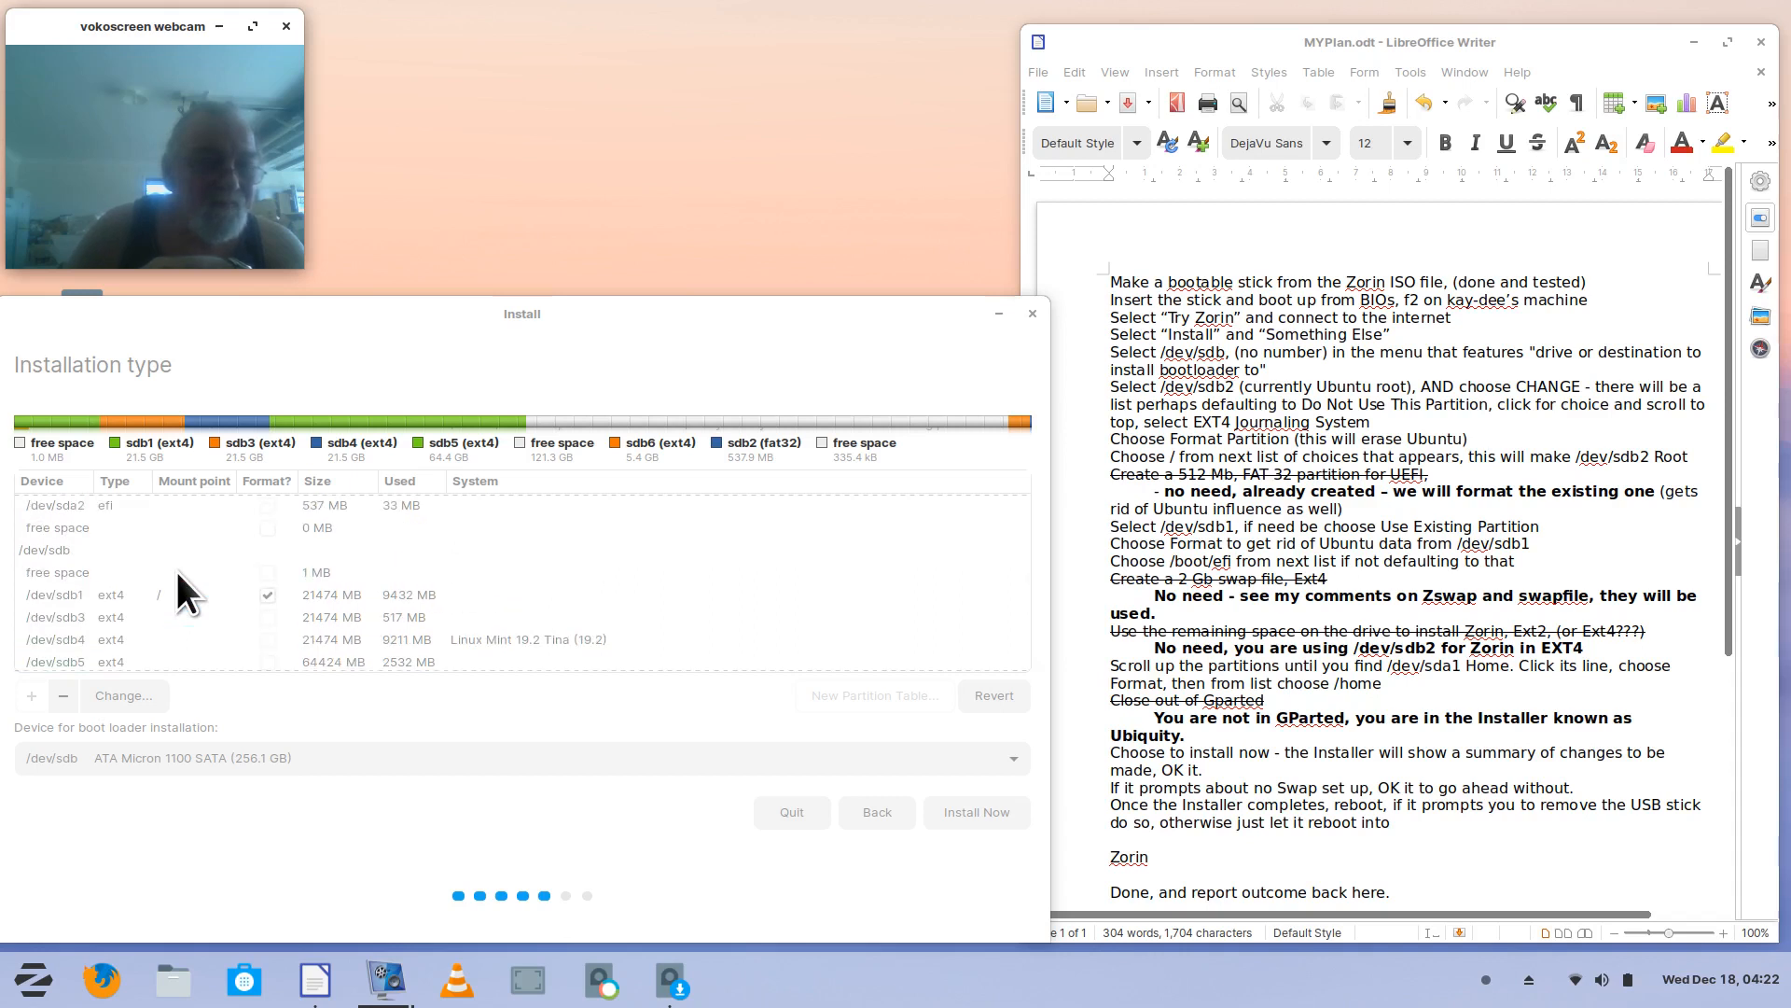
scroll(176, 573, up, 4)
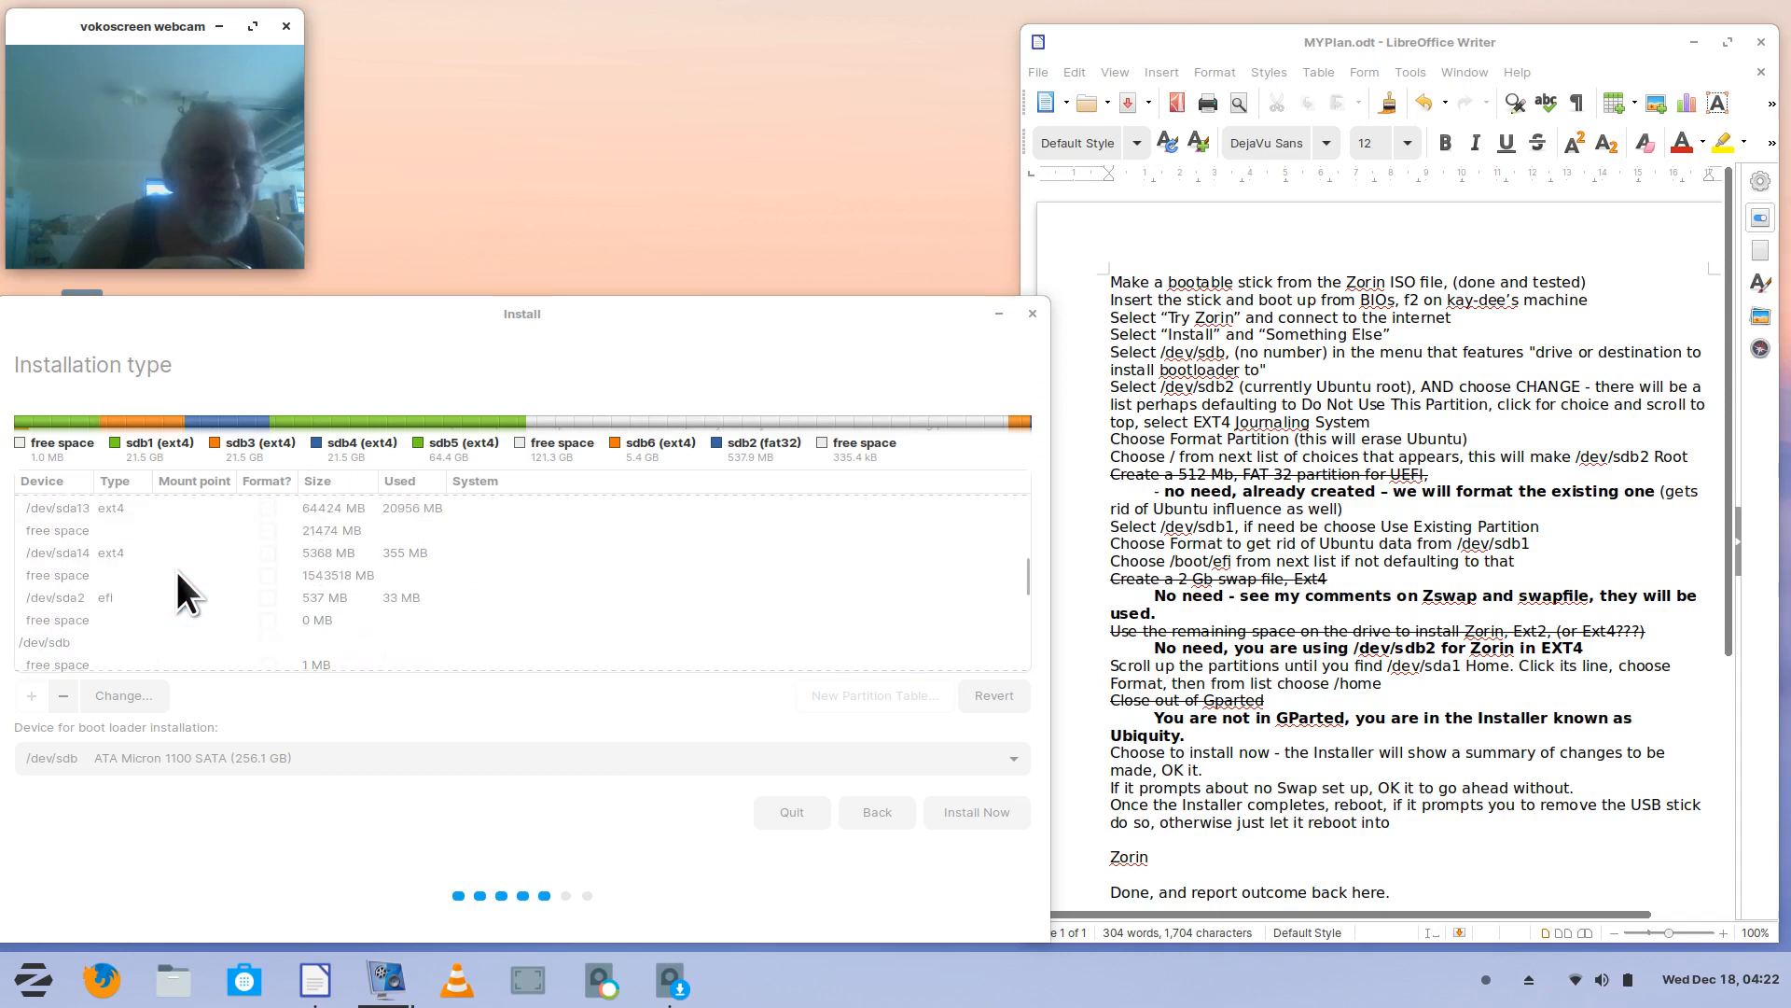
Add a 61440 MB partition mounted at /home in the 1543518 MB free space on /dev/sda
click(257, 575)
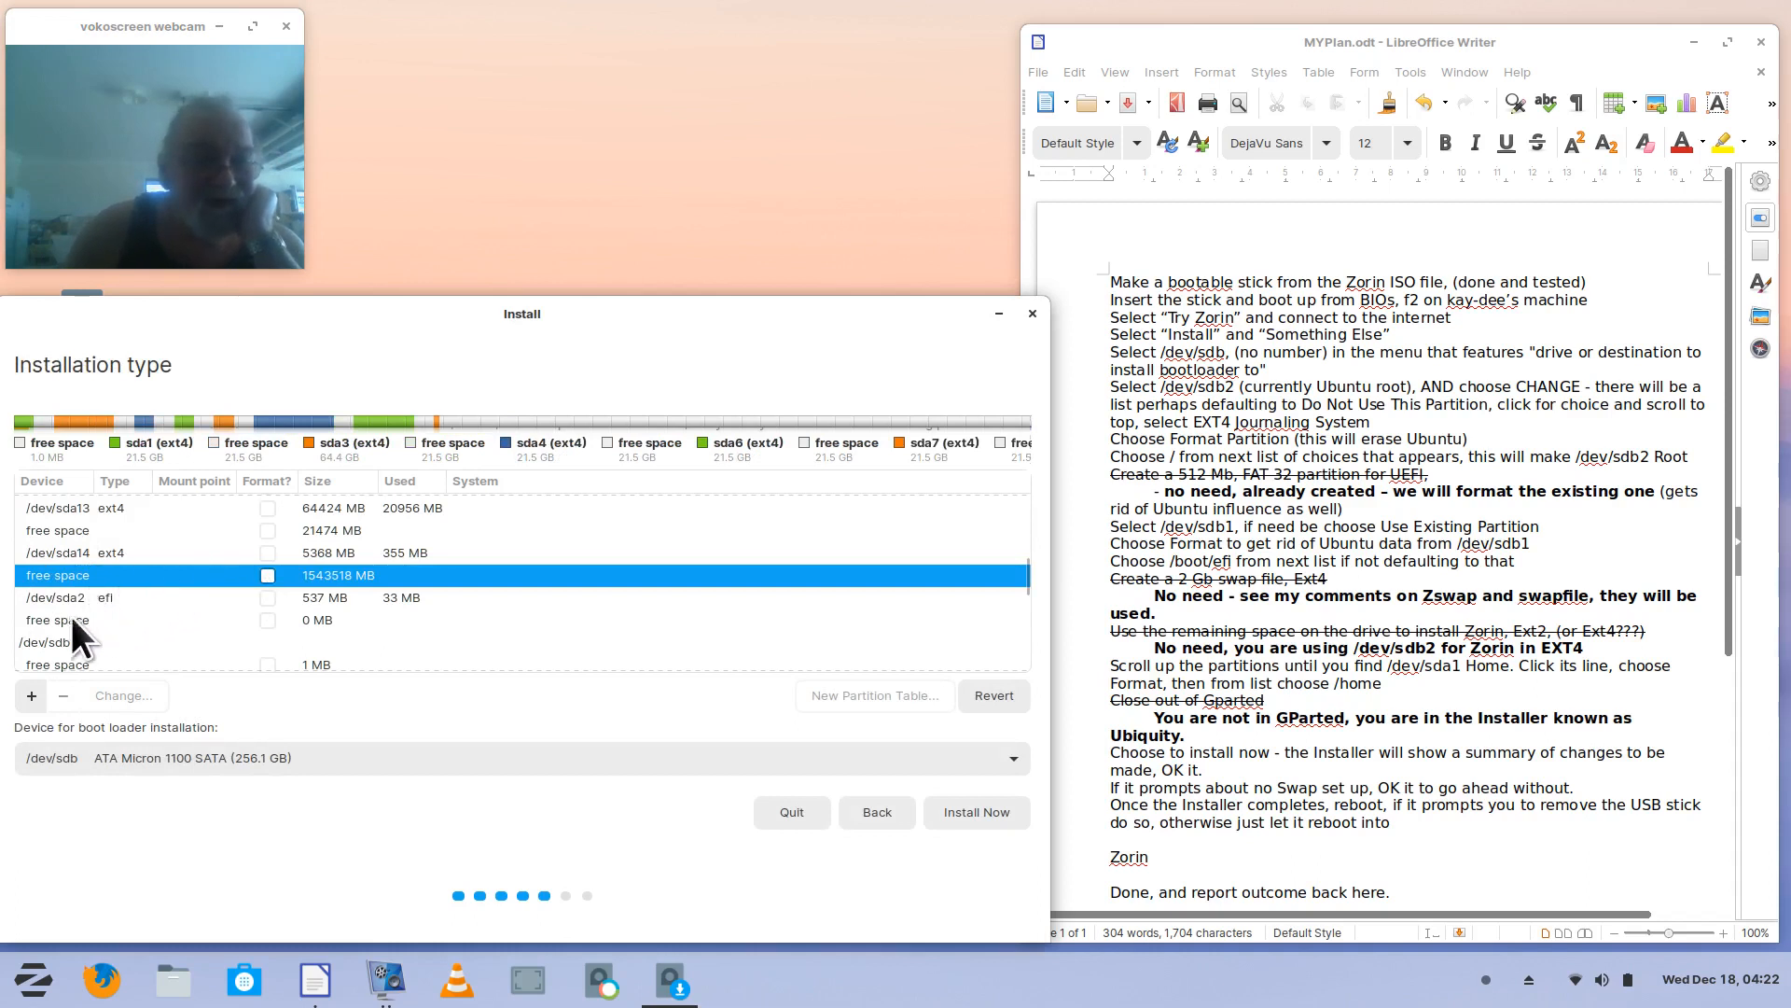
click(30, 692)
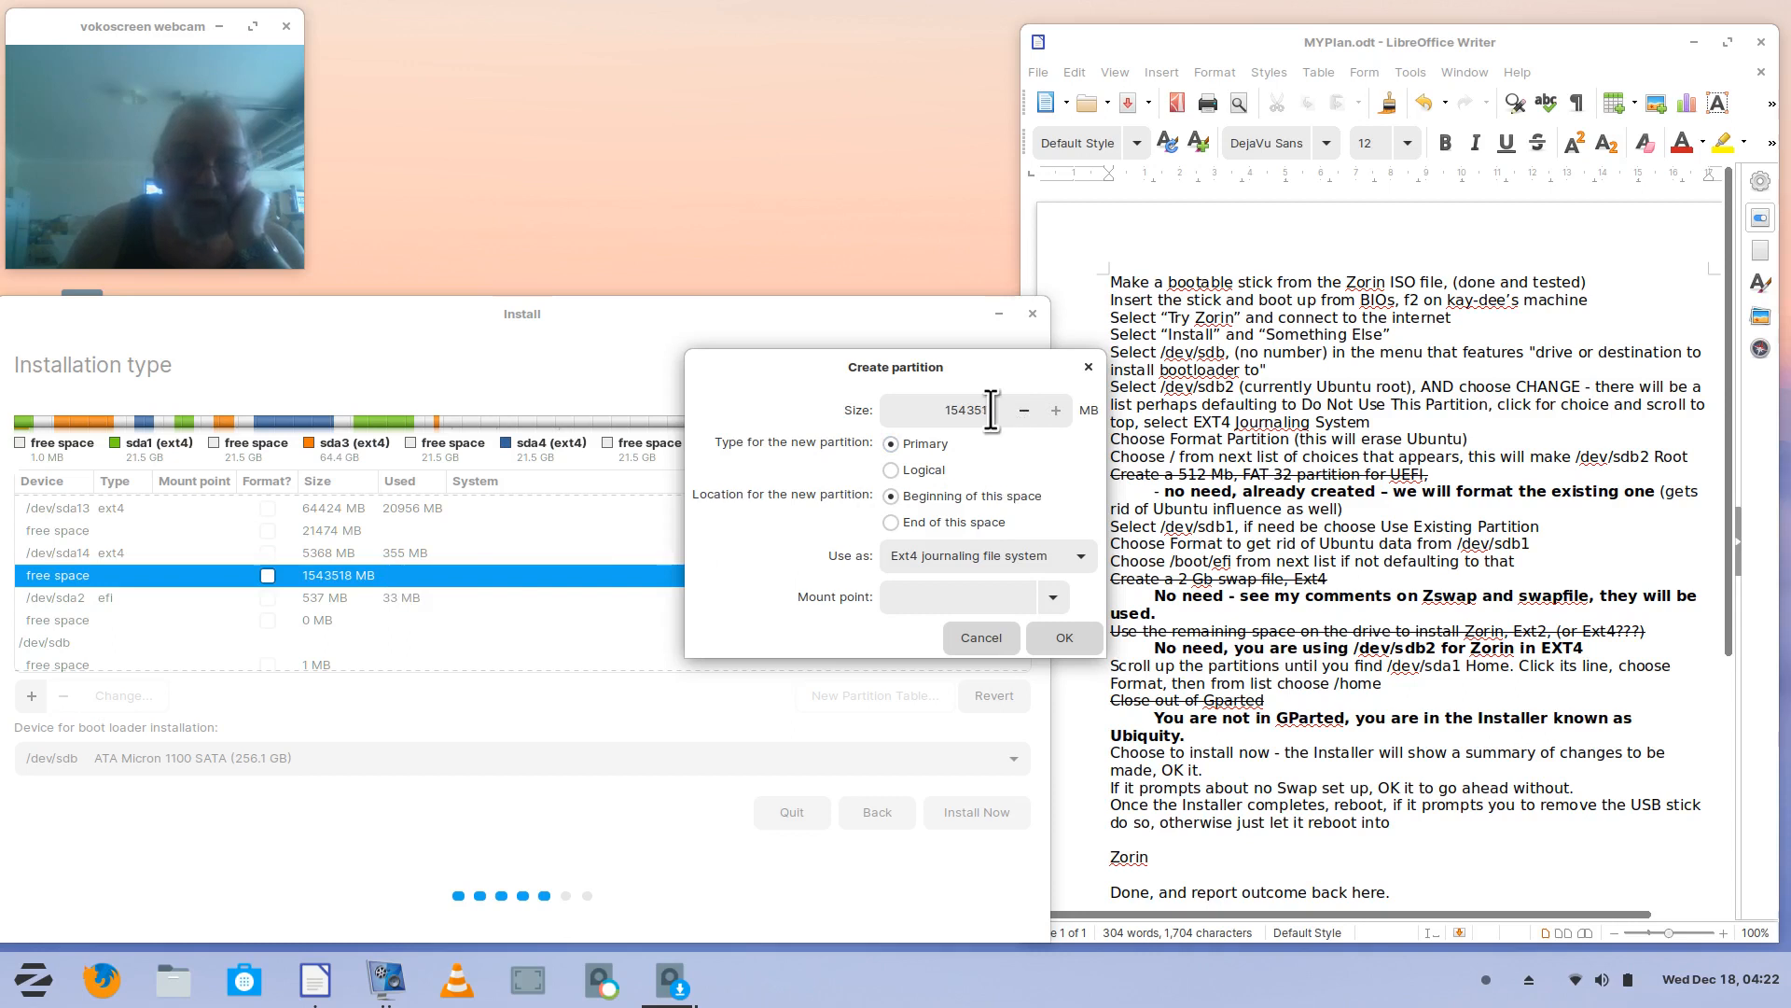
drag(991, 411, 901, 410)
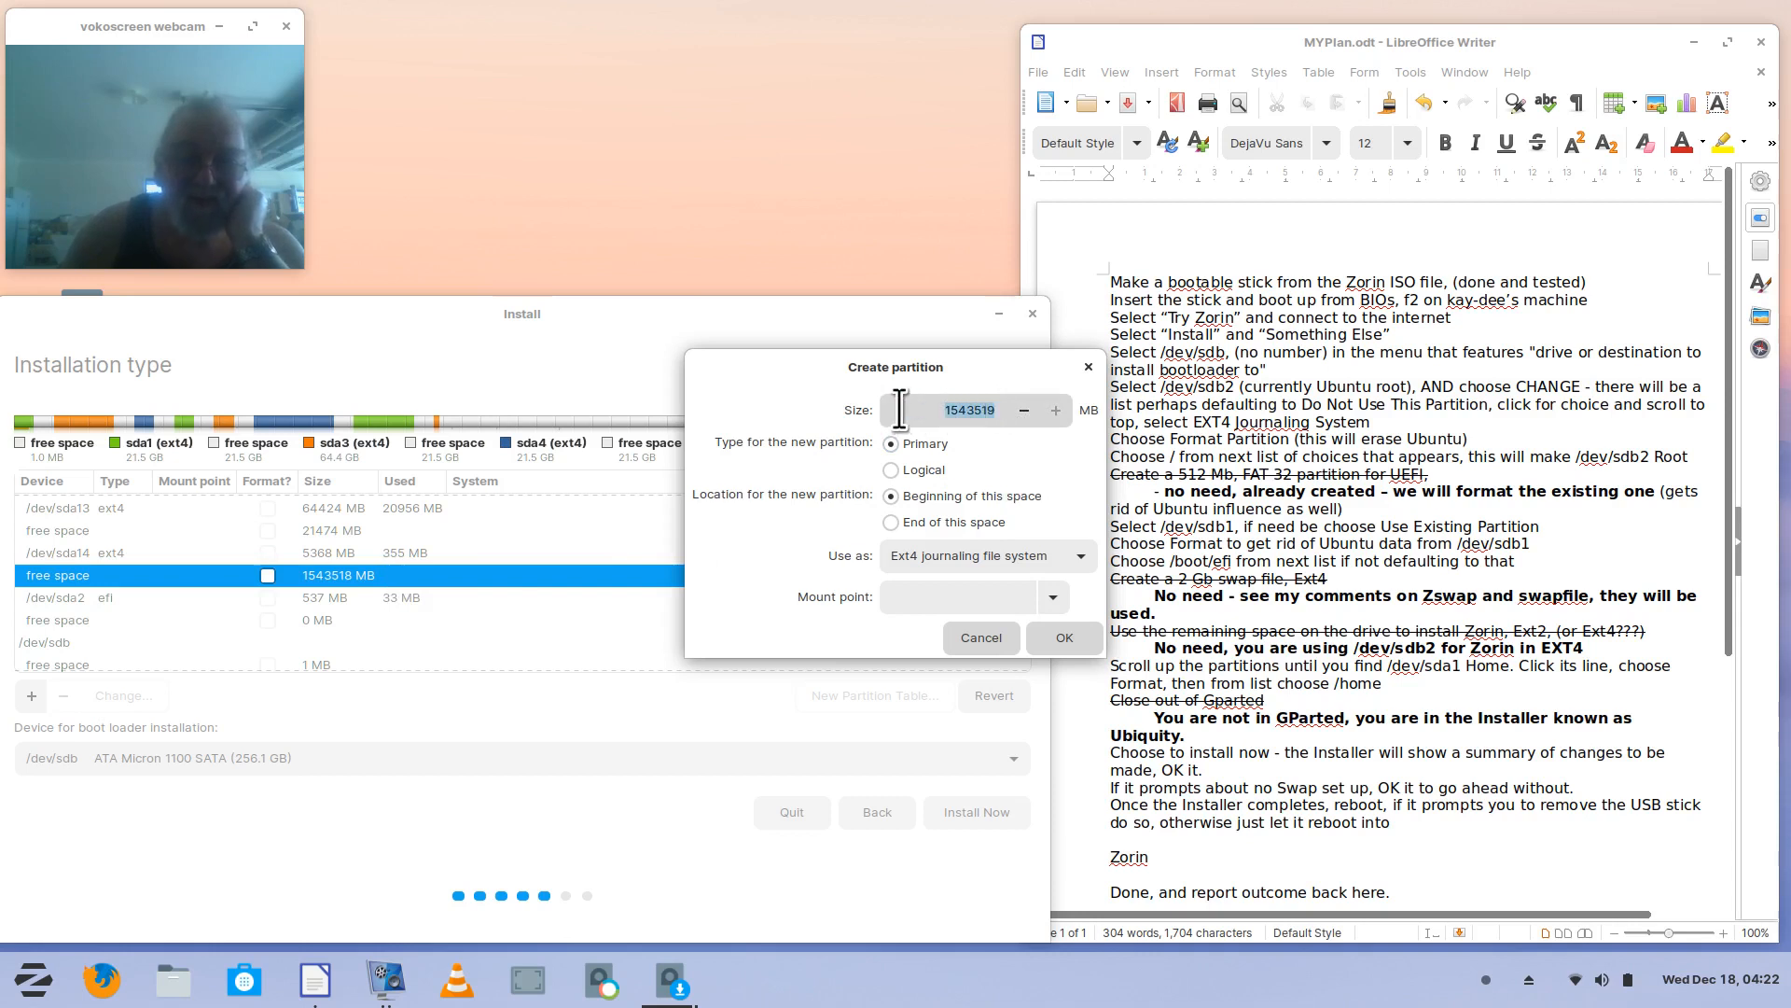
text(61440)
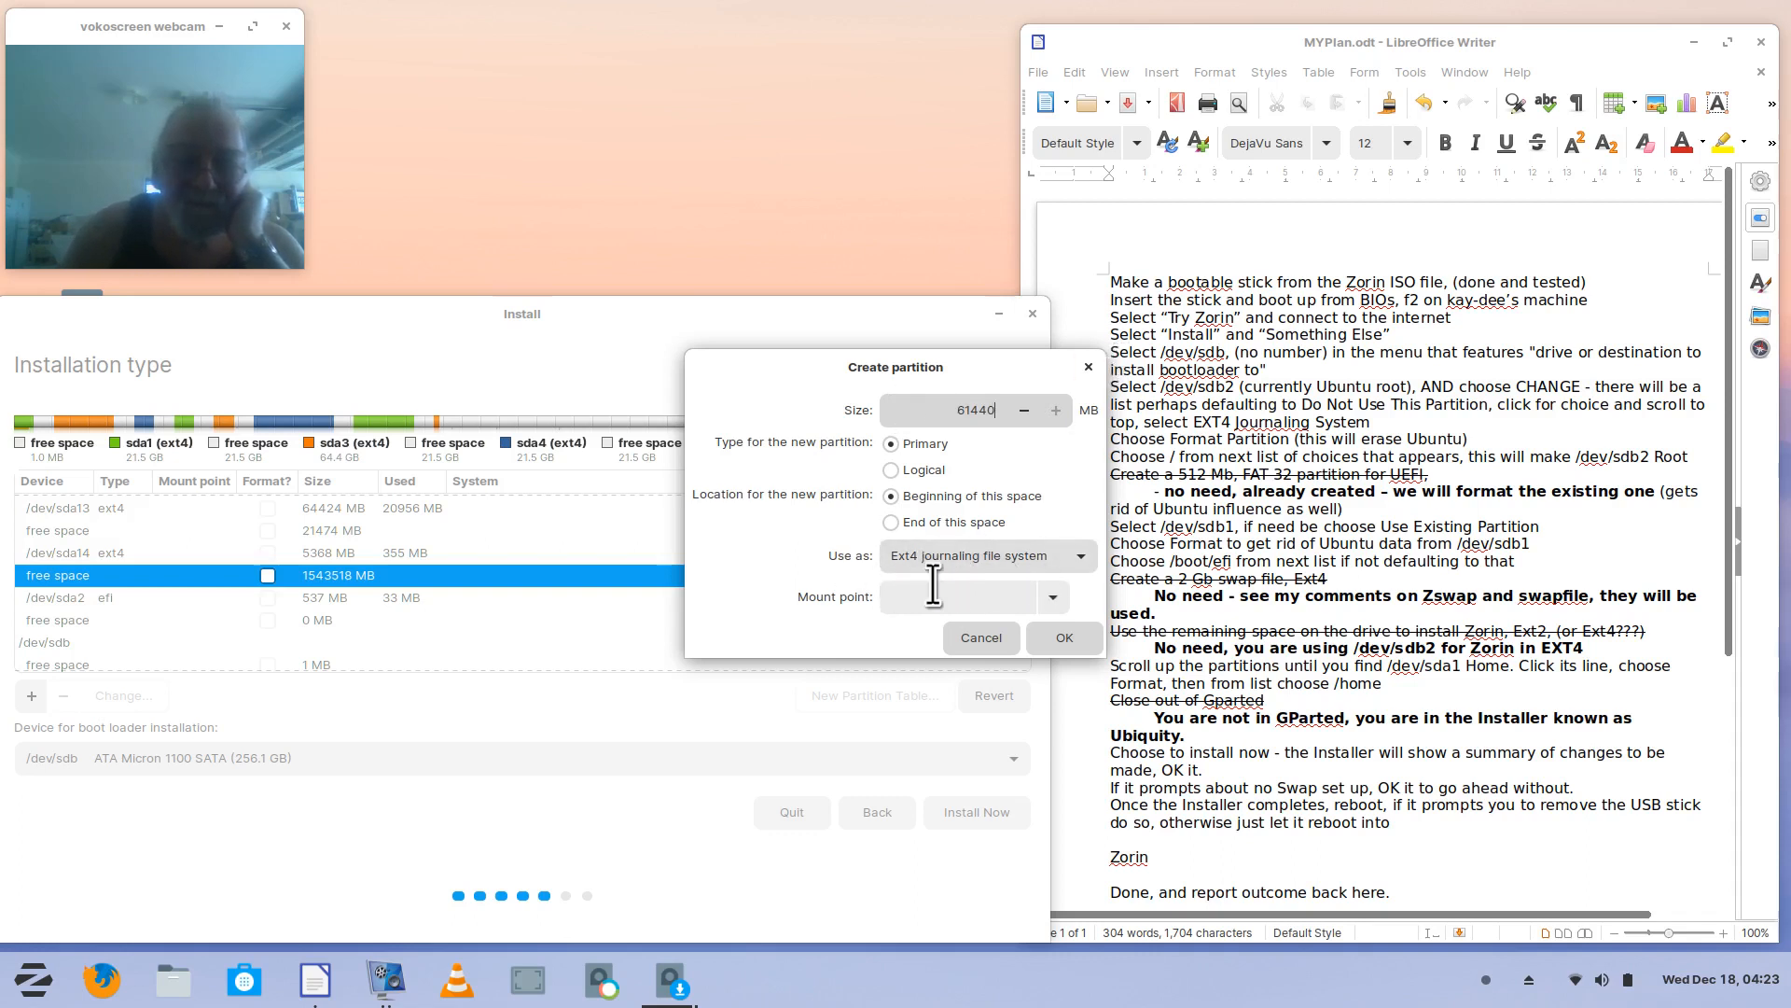
click(1052, 597)
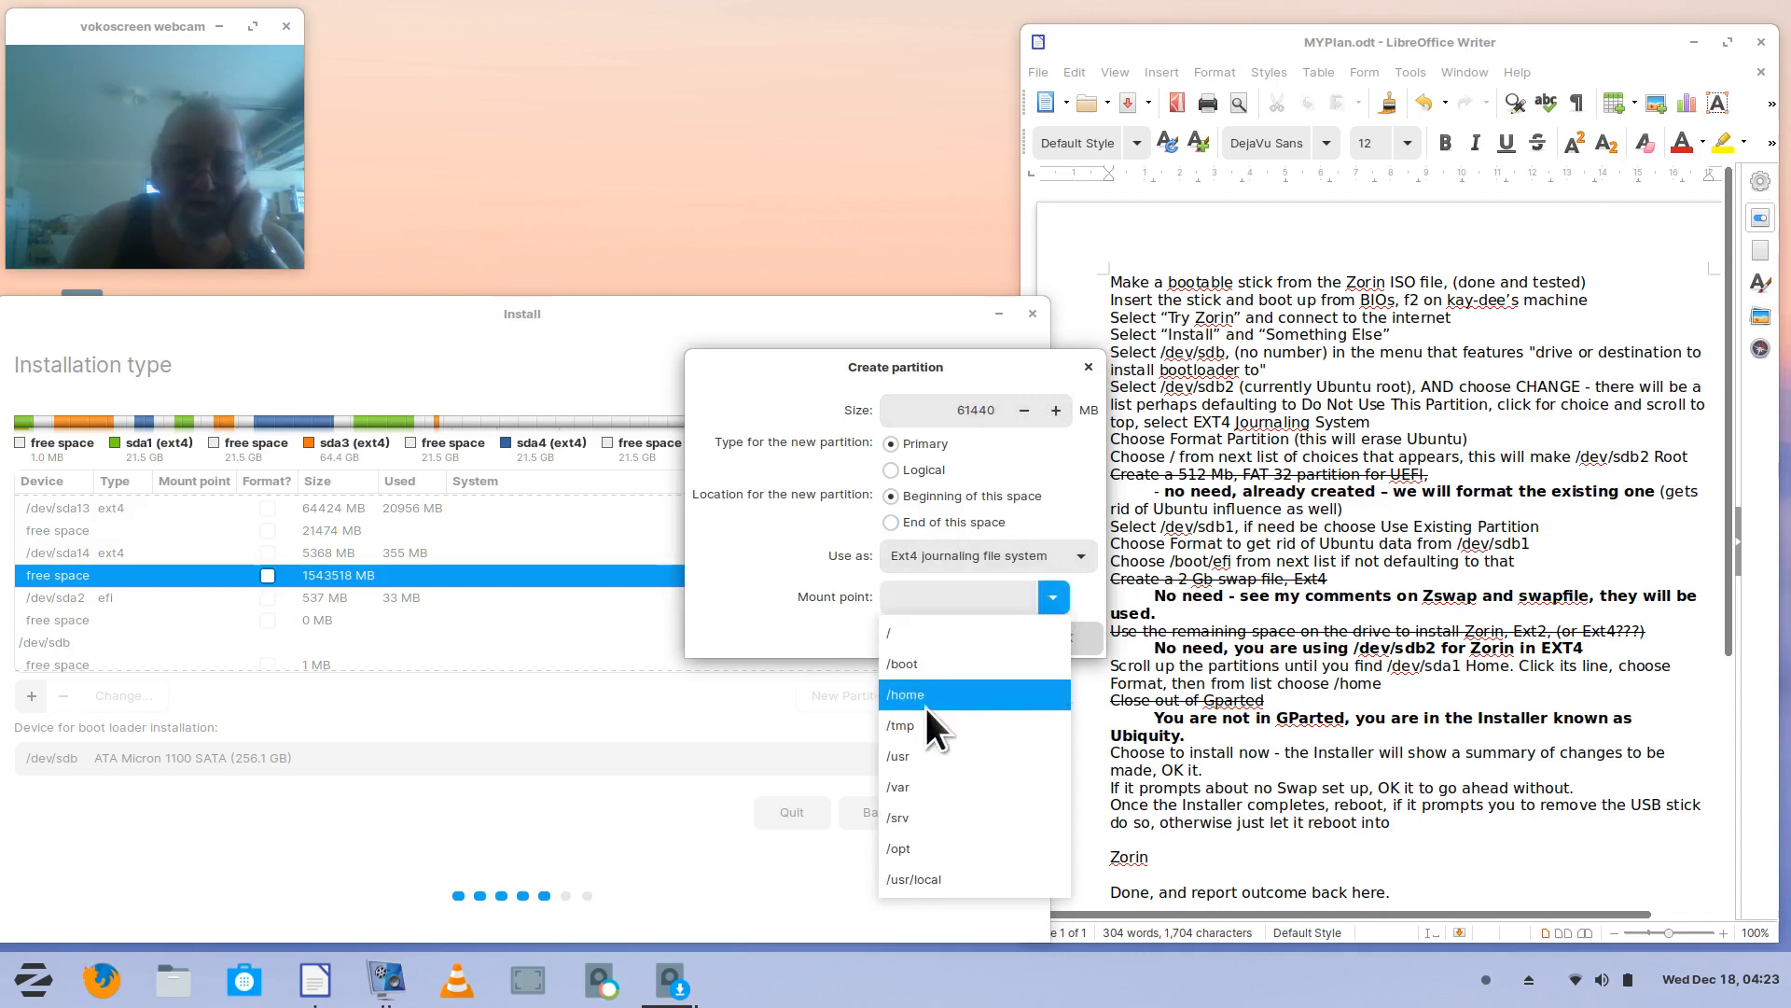
click(924, 701)
click(1054, 640)
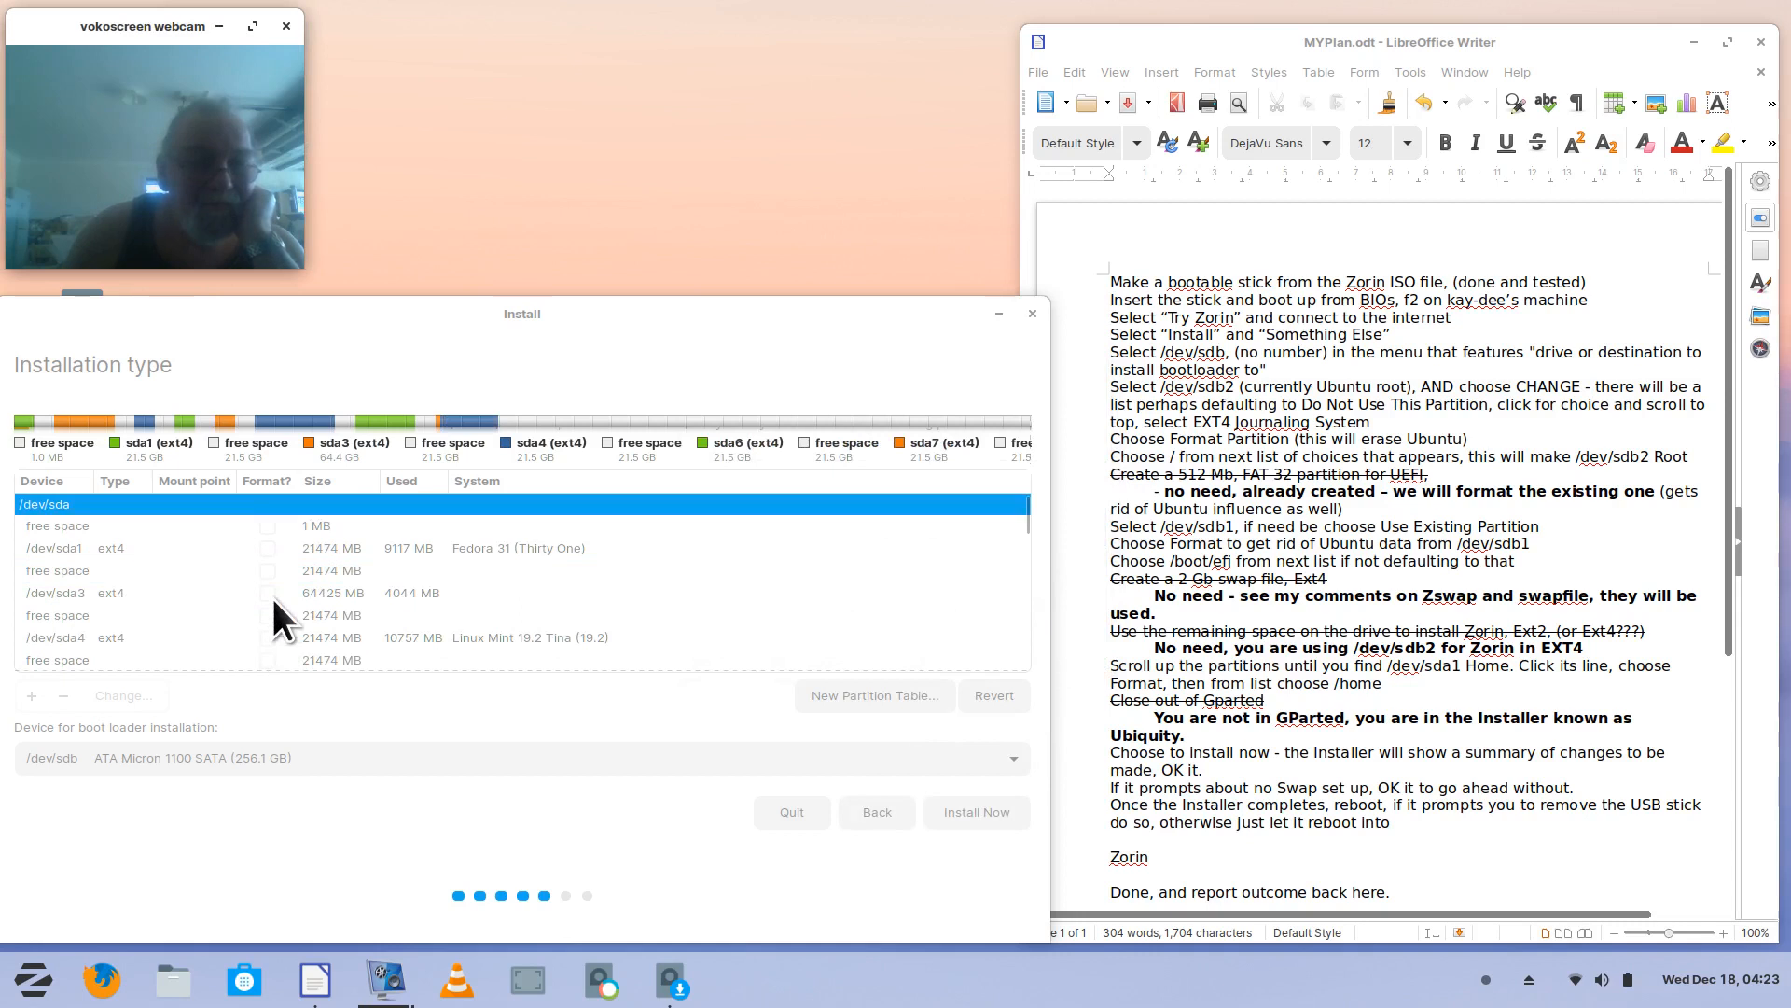
Set the 537 MB /dev/sda2 efi partition to 'do not use the partition' and confirm
scroll(275, 616, down, 2)
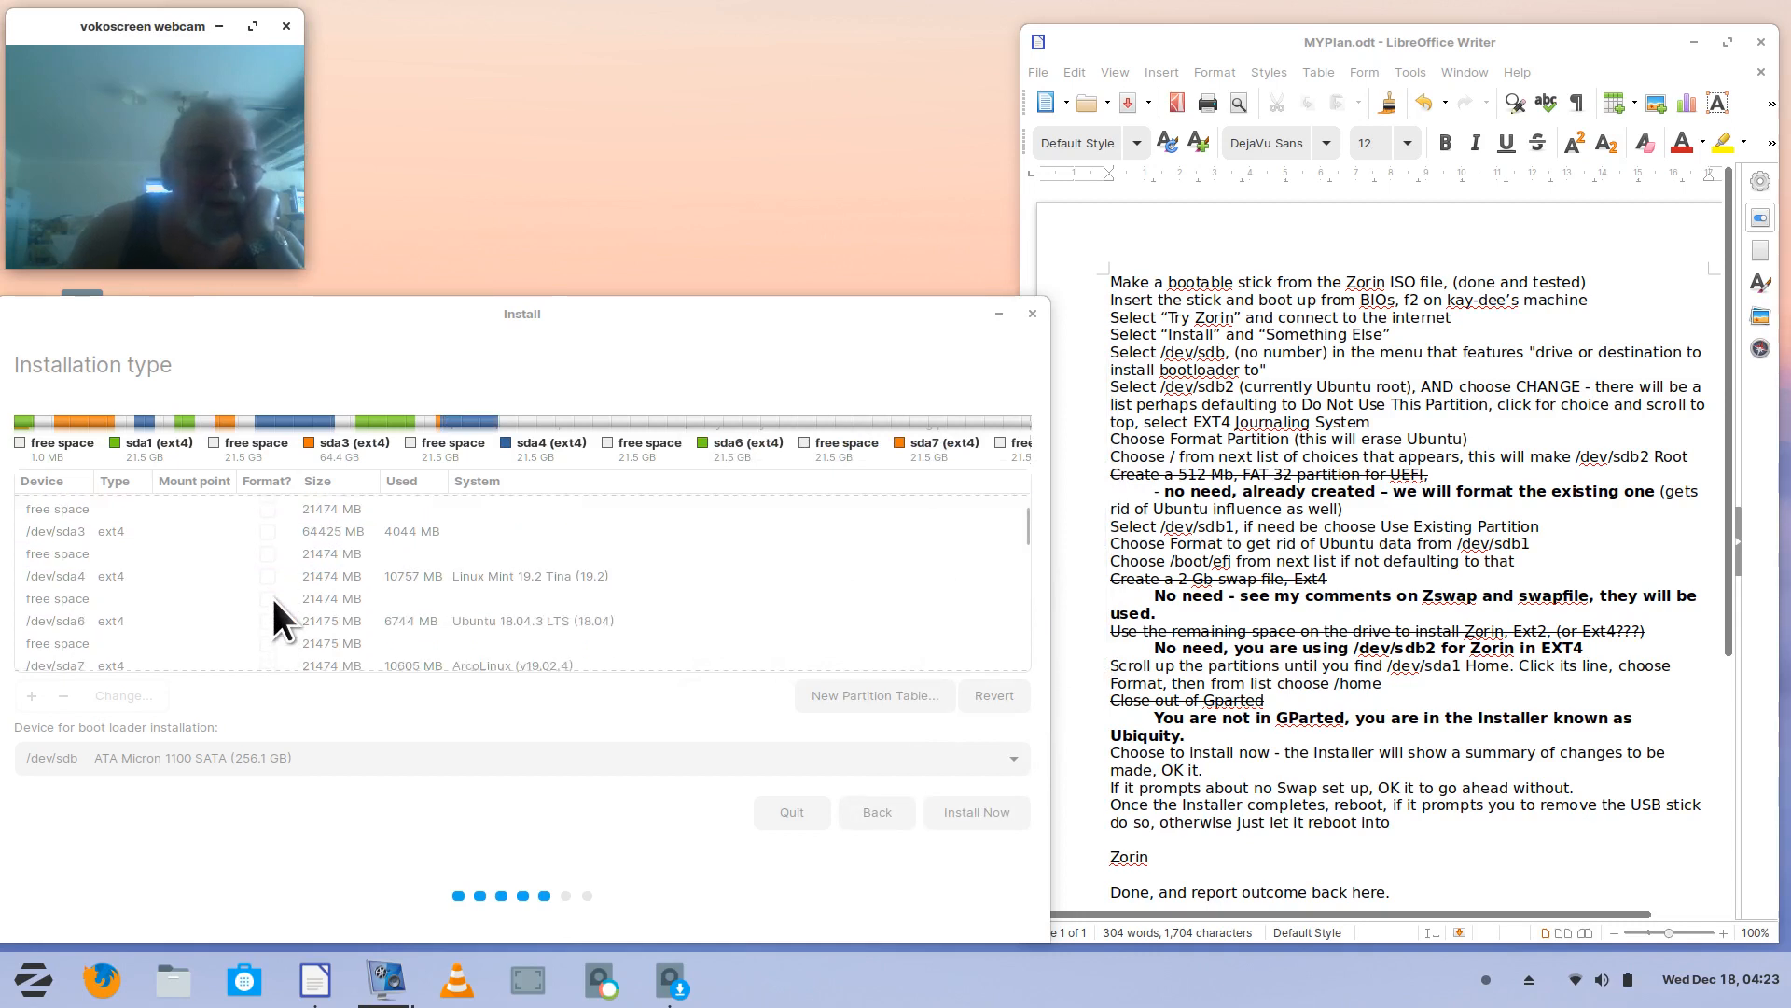
scroll(273, 601, down, 3)
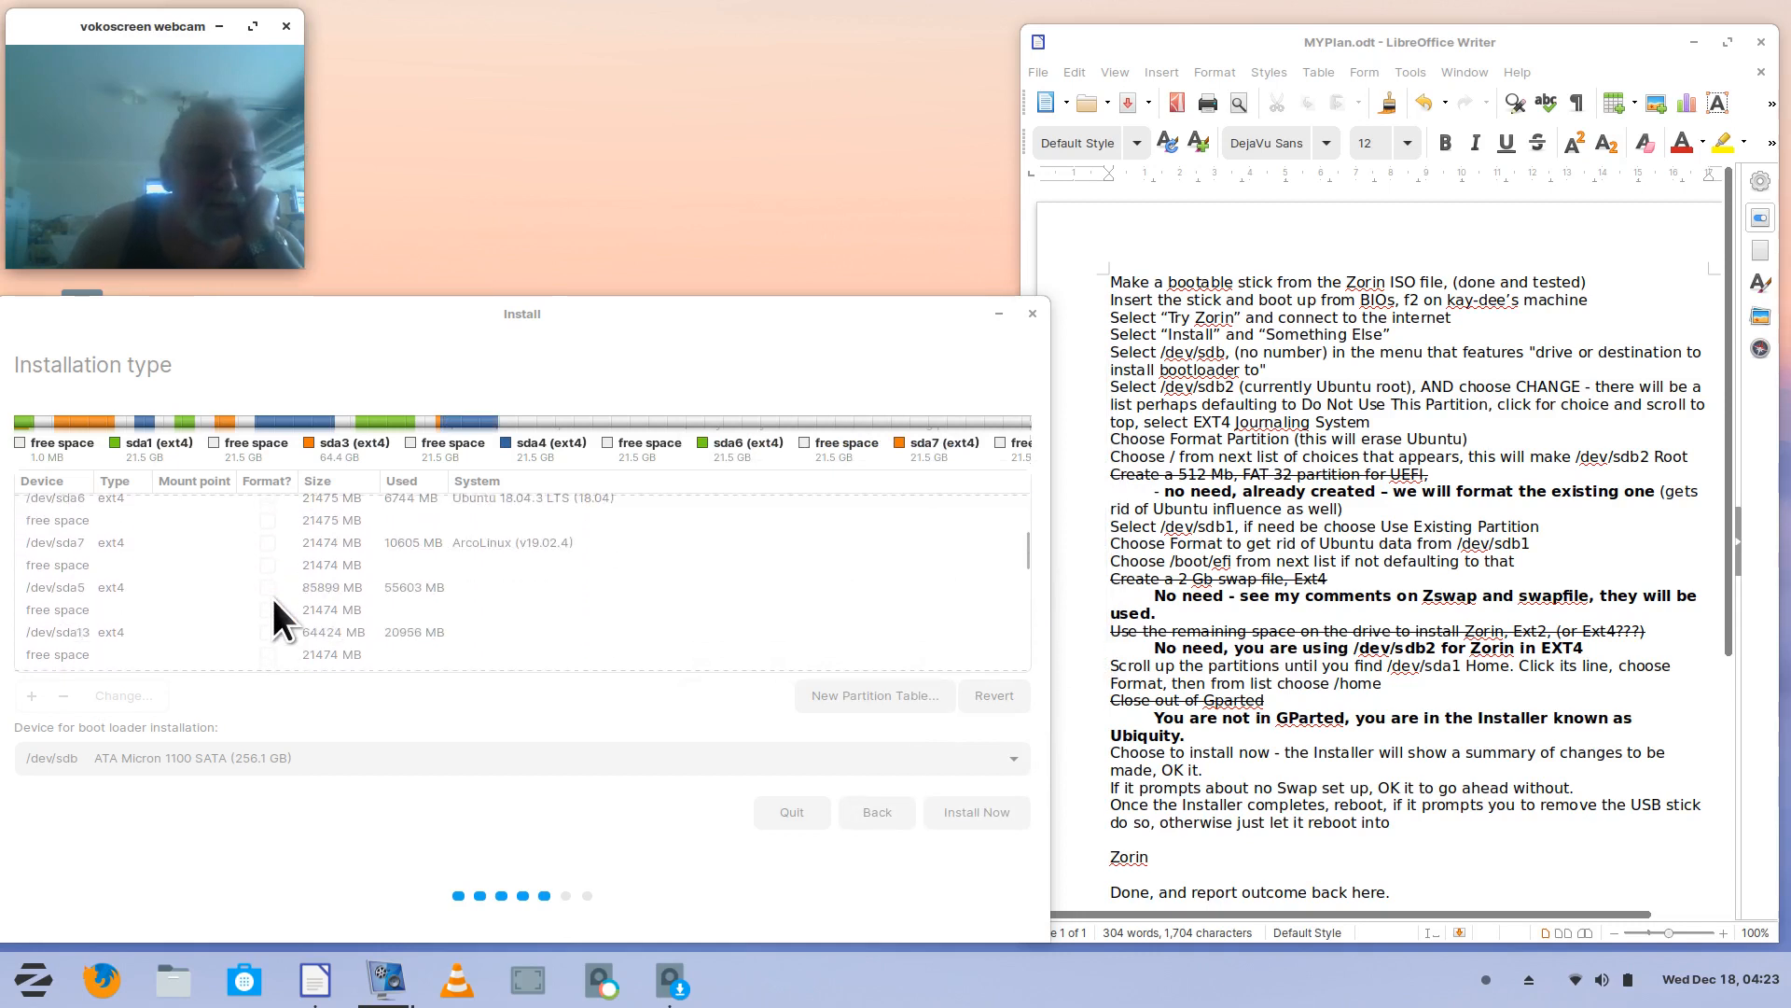
scroll(272, 599, down, 3)
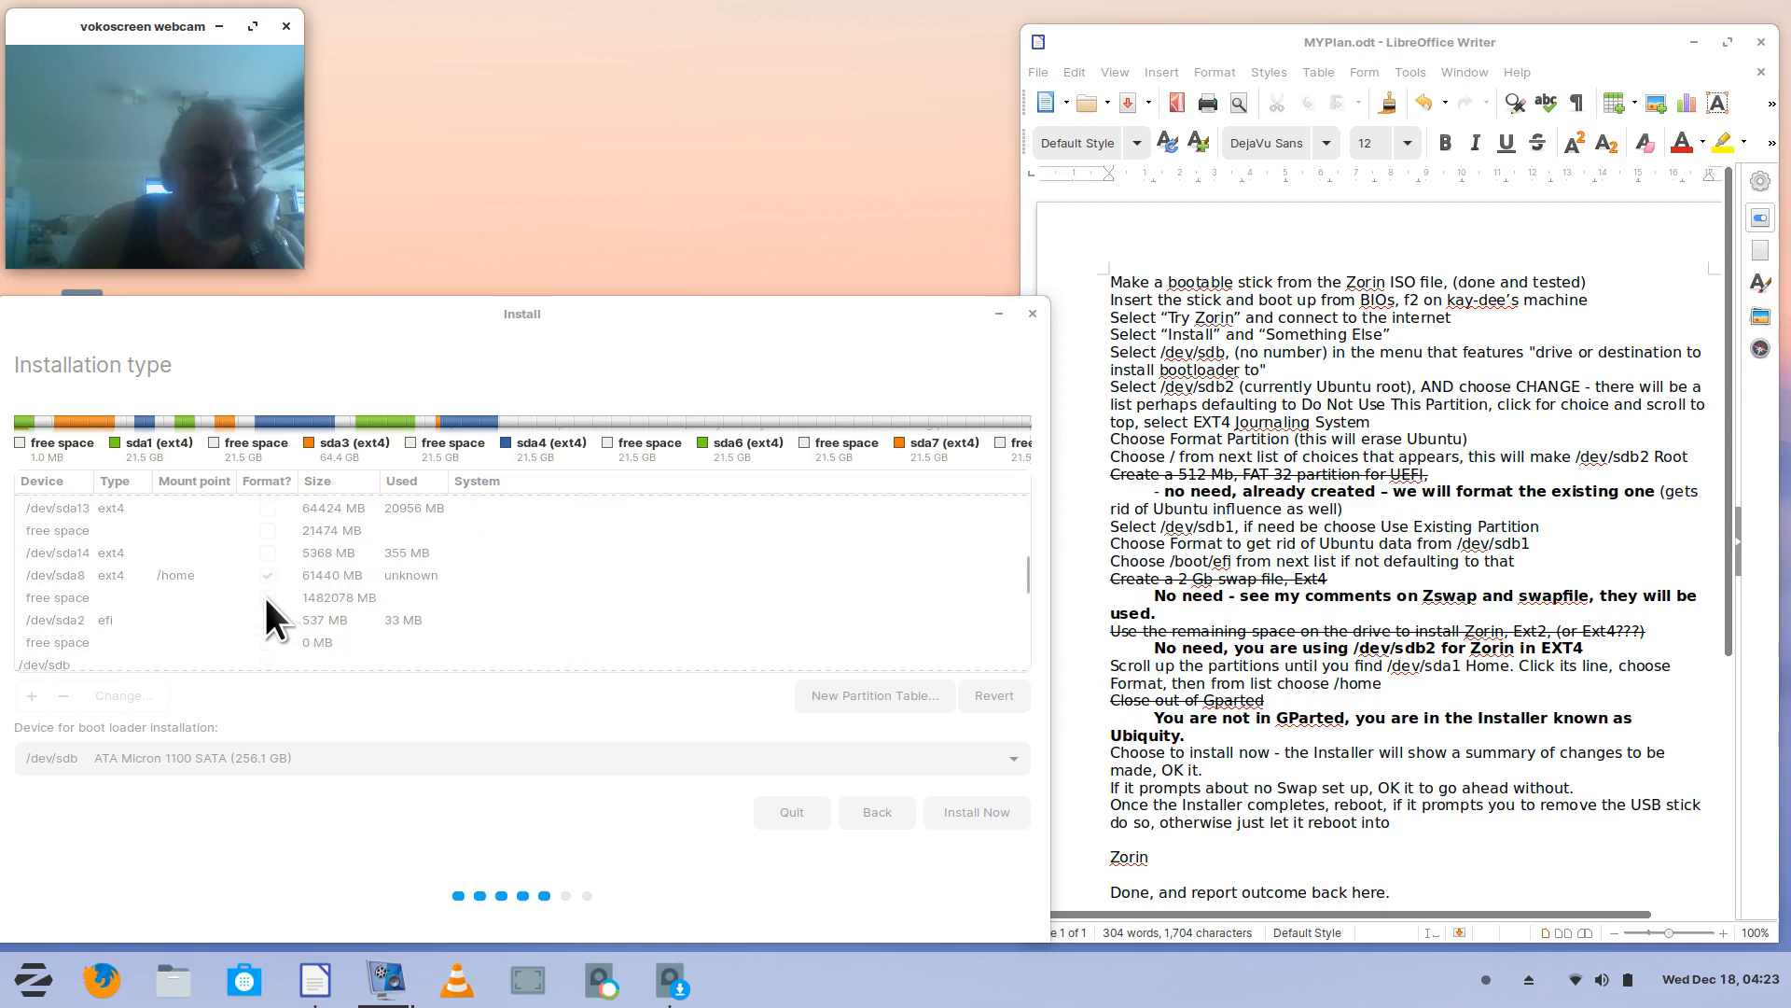
scroll(188, 600, up, 1)
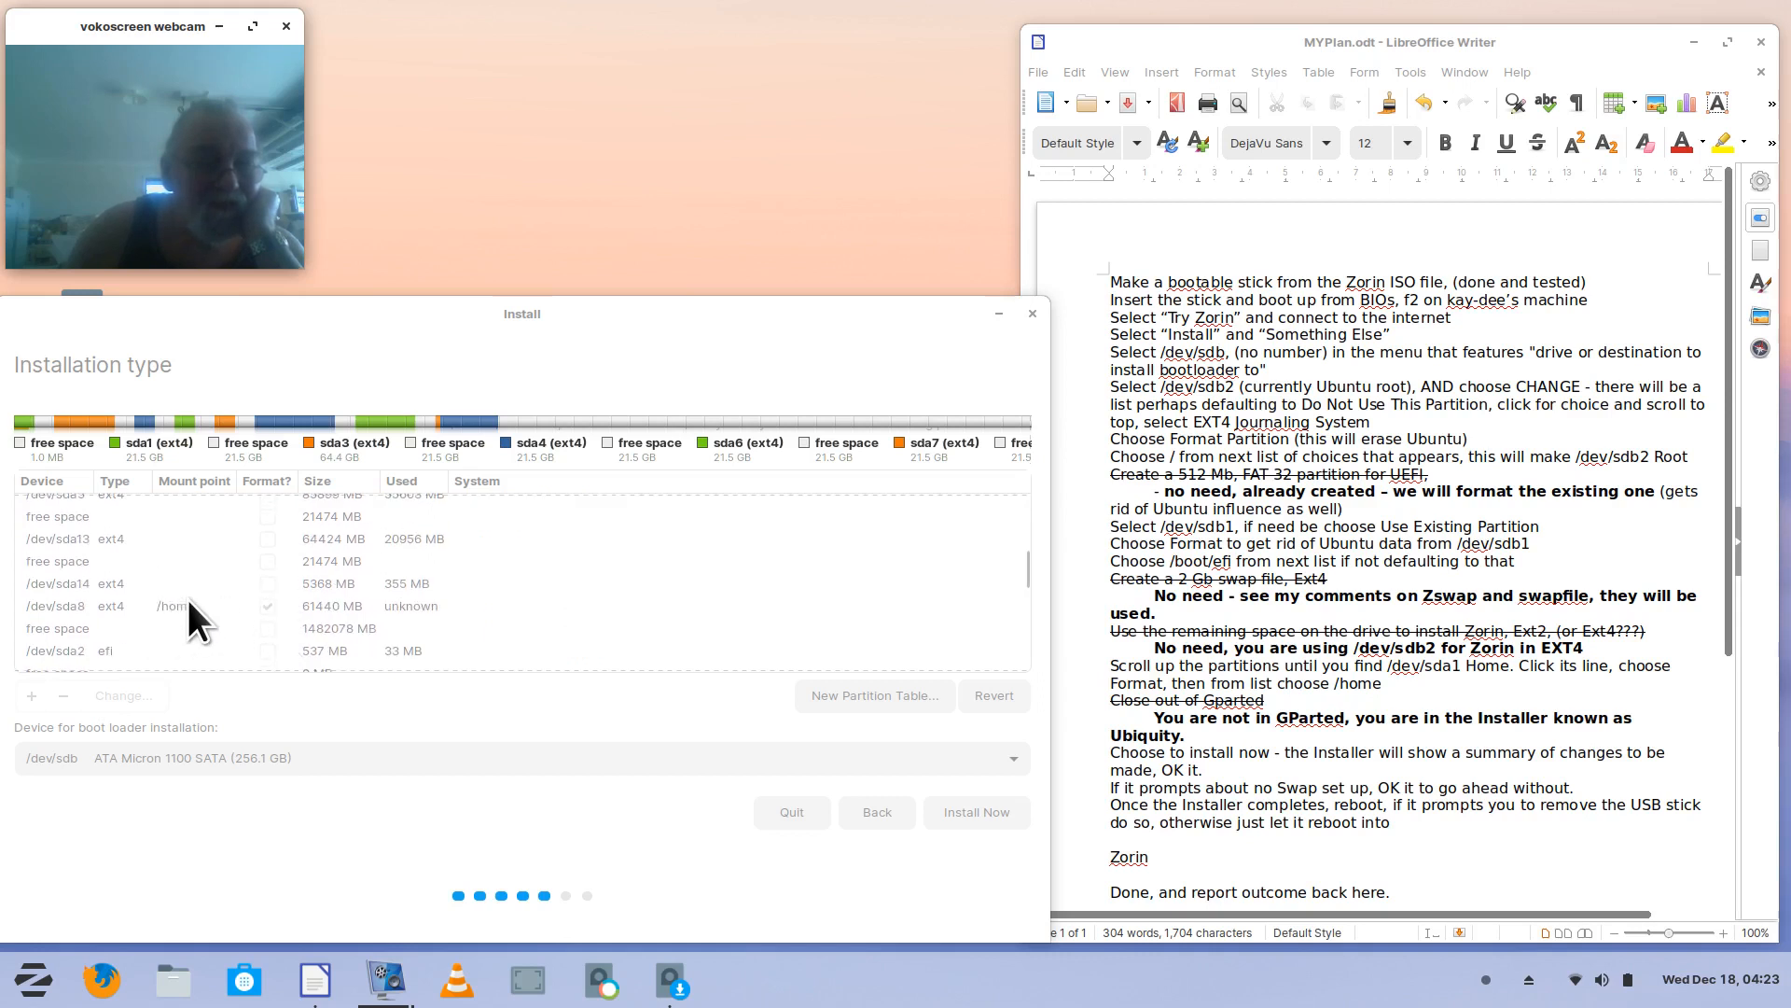
scroll(188, 600, down, 1)
scroll(188, 601, down, 2)
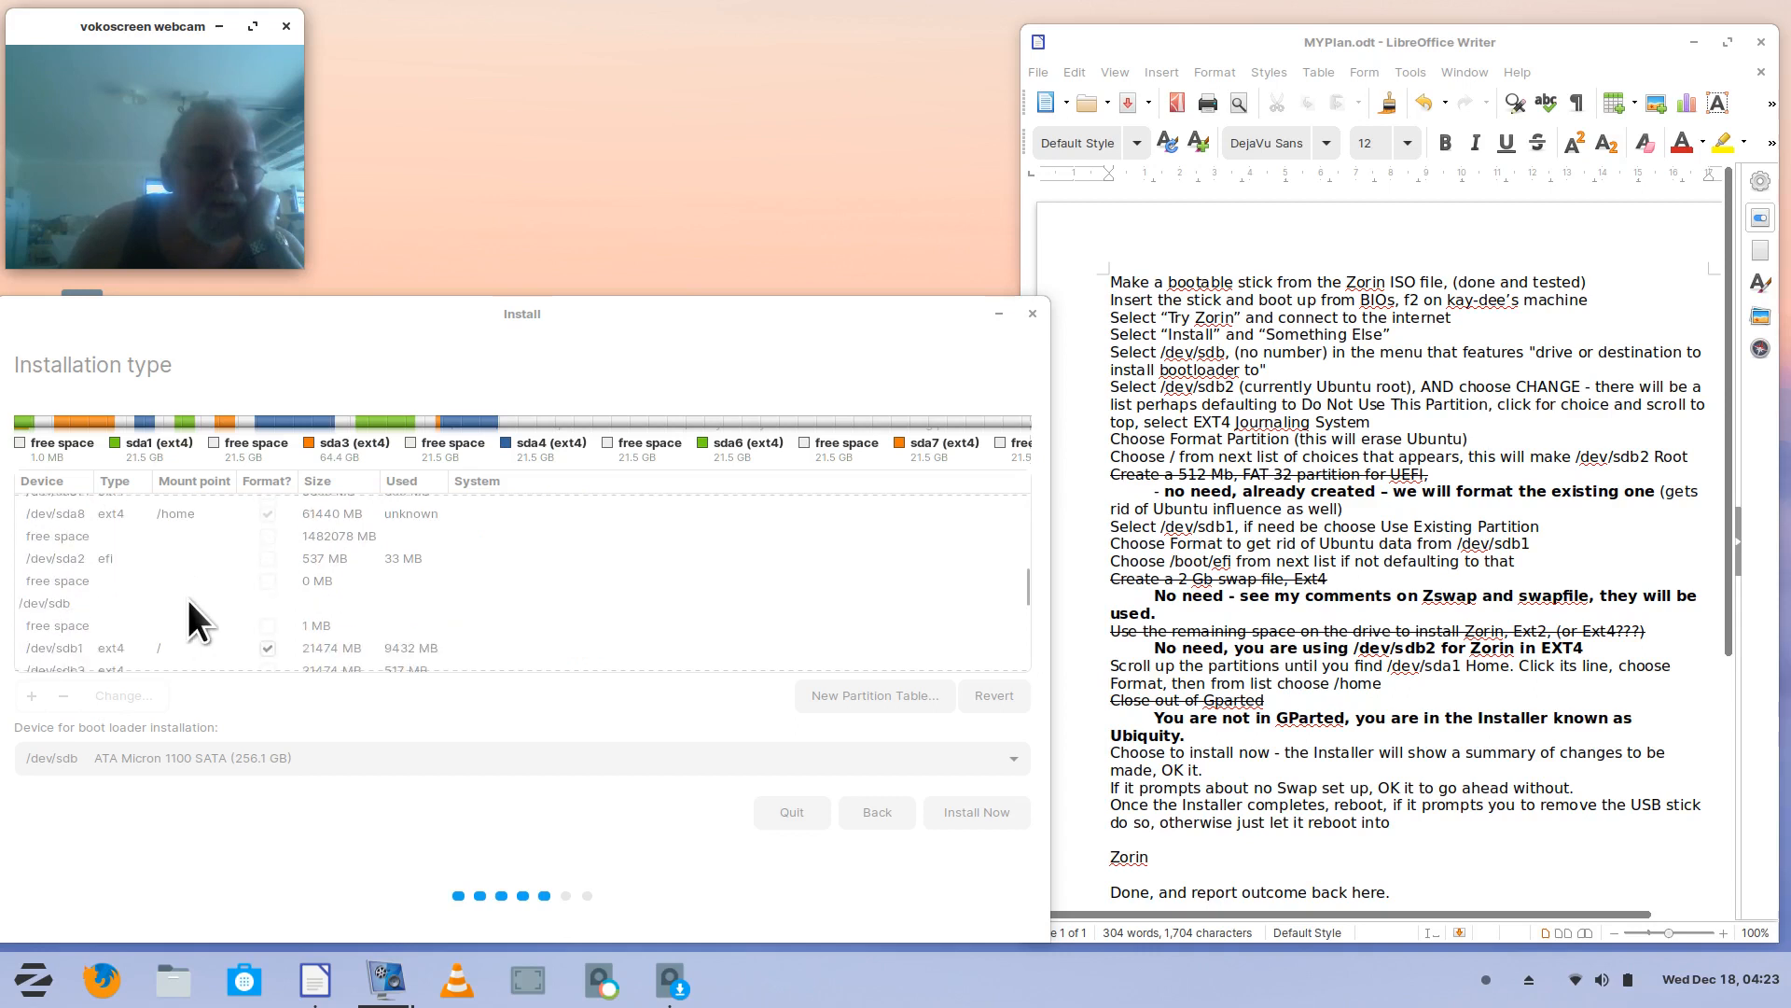
click(112, 559)
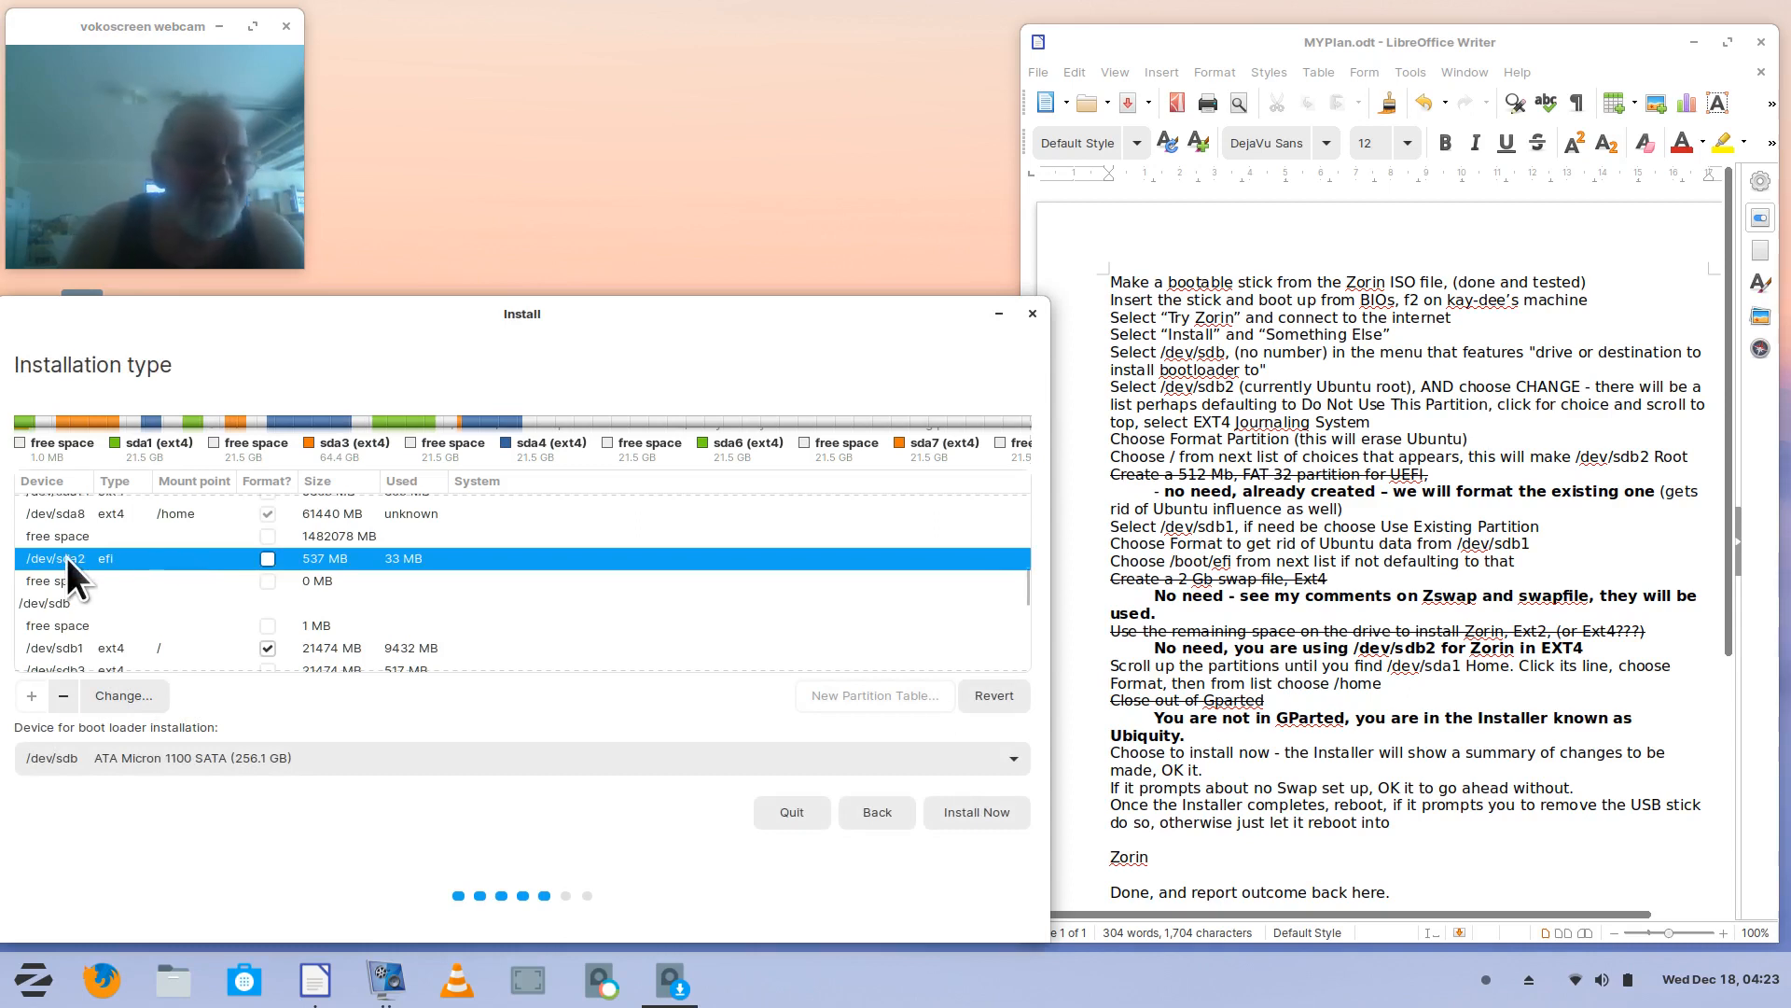
click(131, 691)
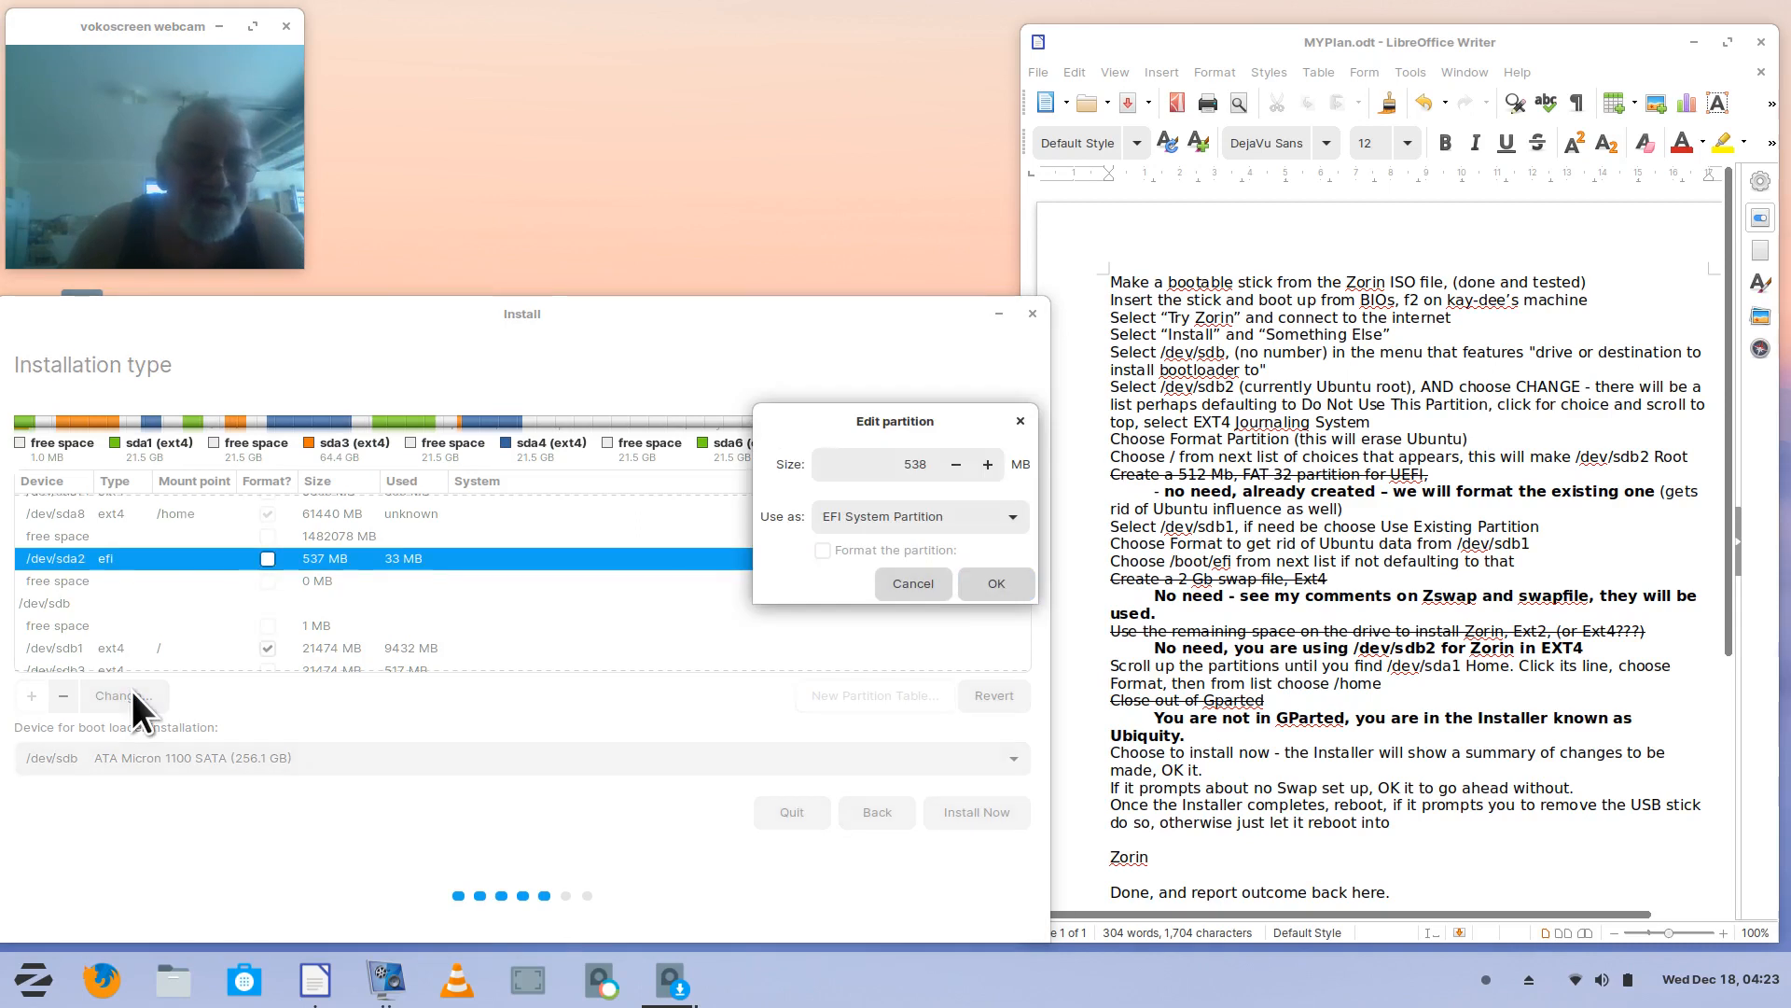
click(1015, 522)
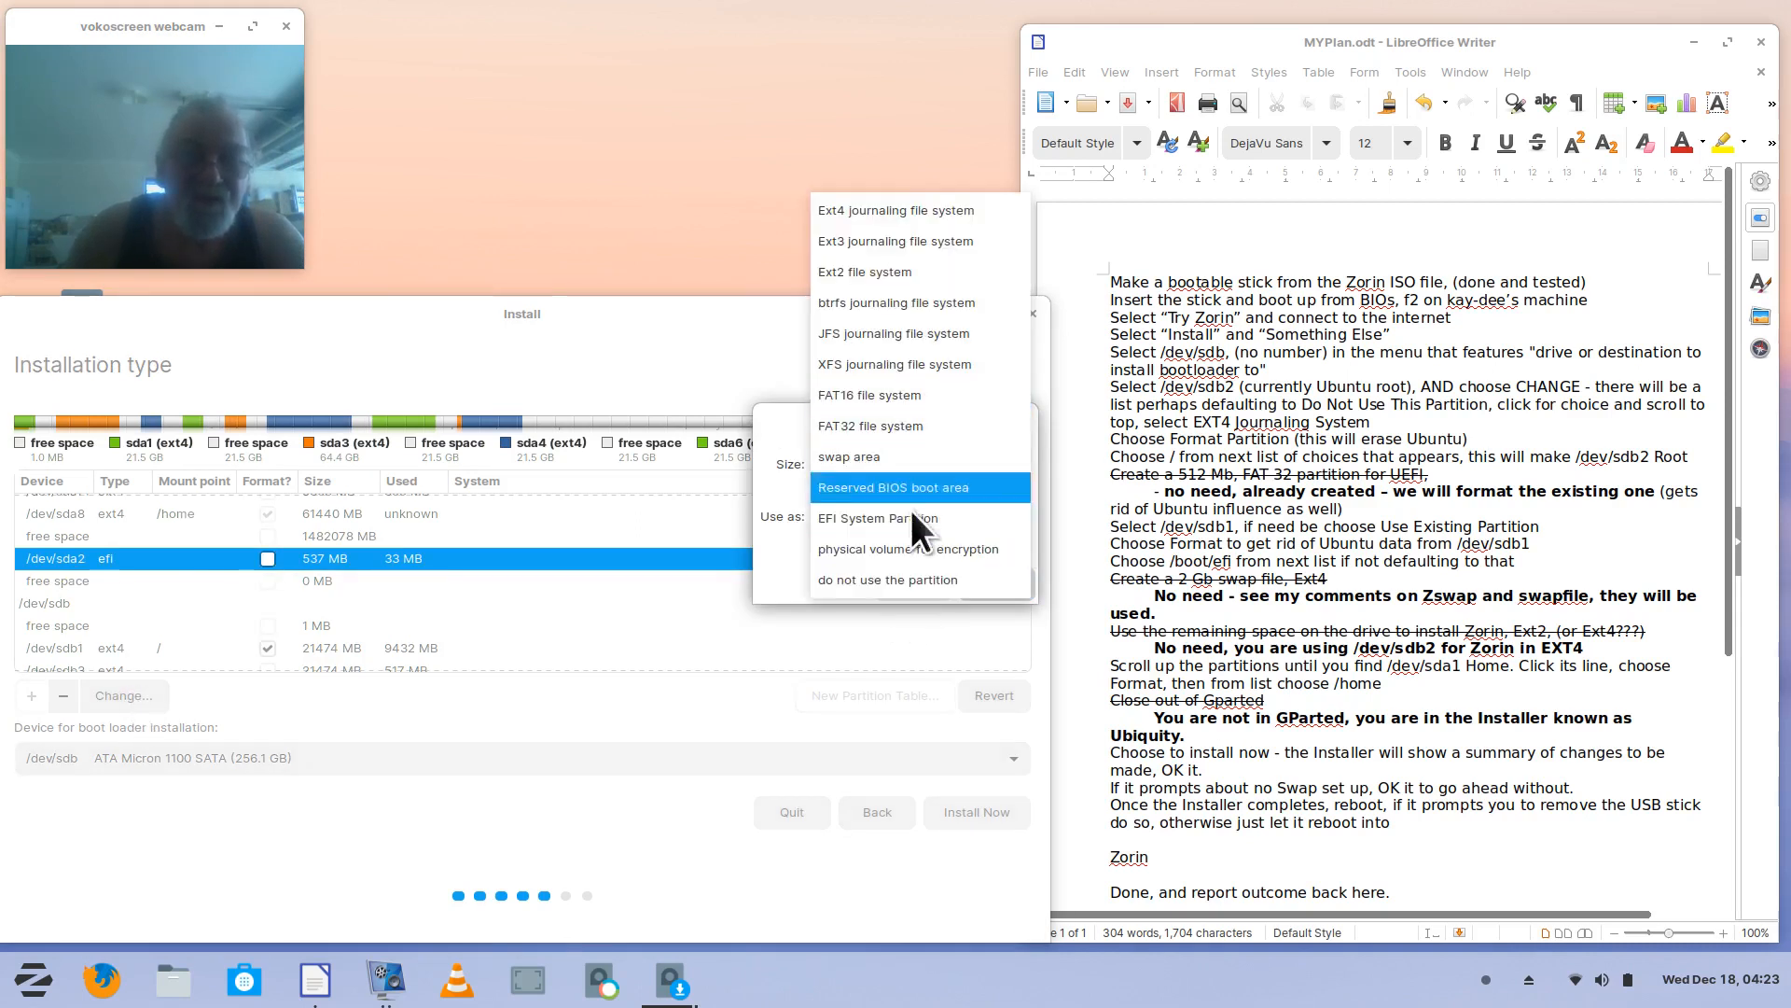
click(900, 578)
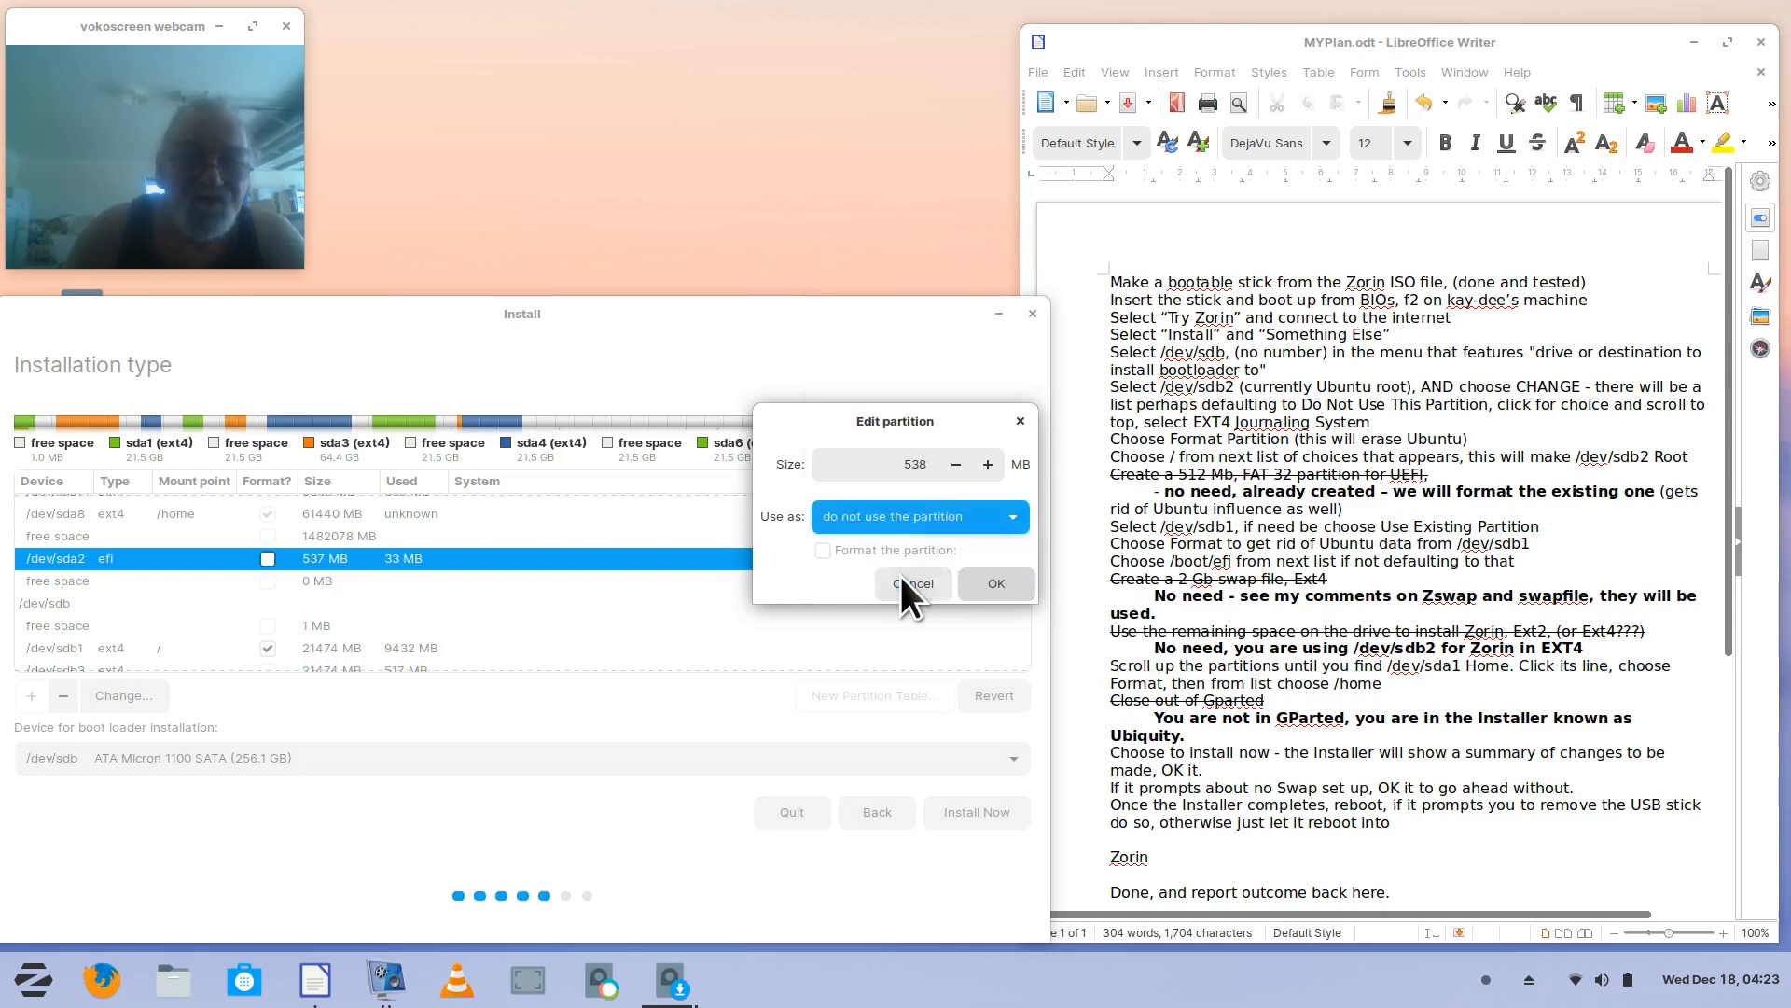
click(996, 584)
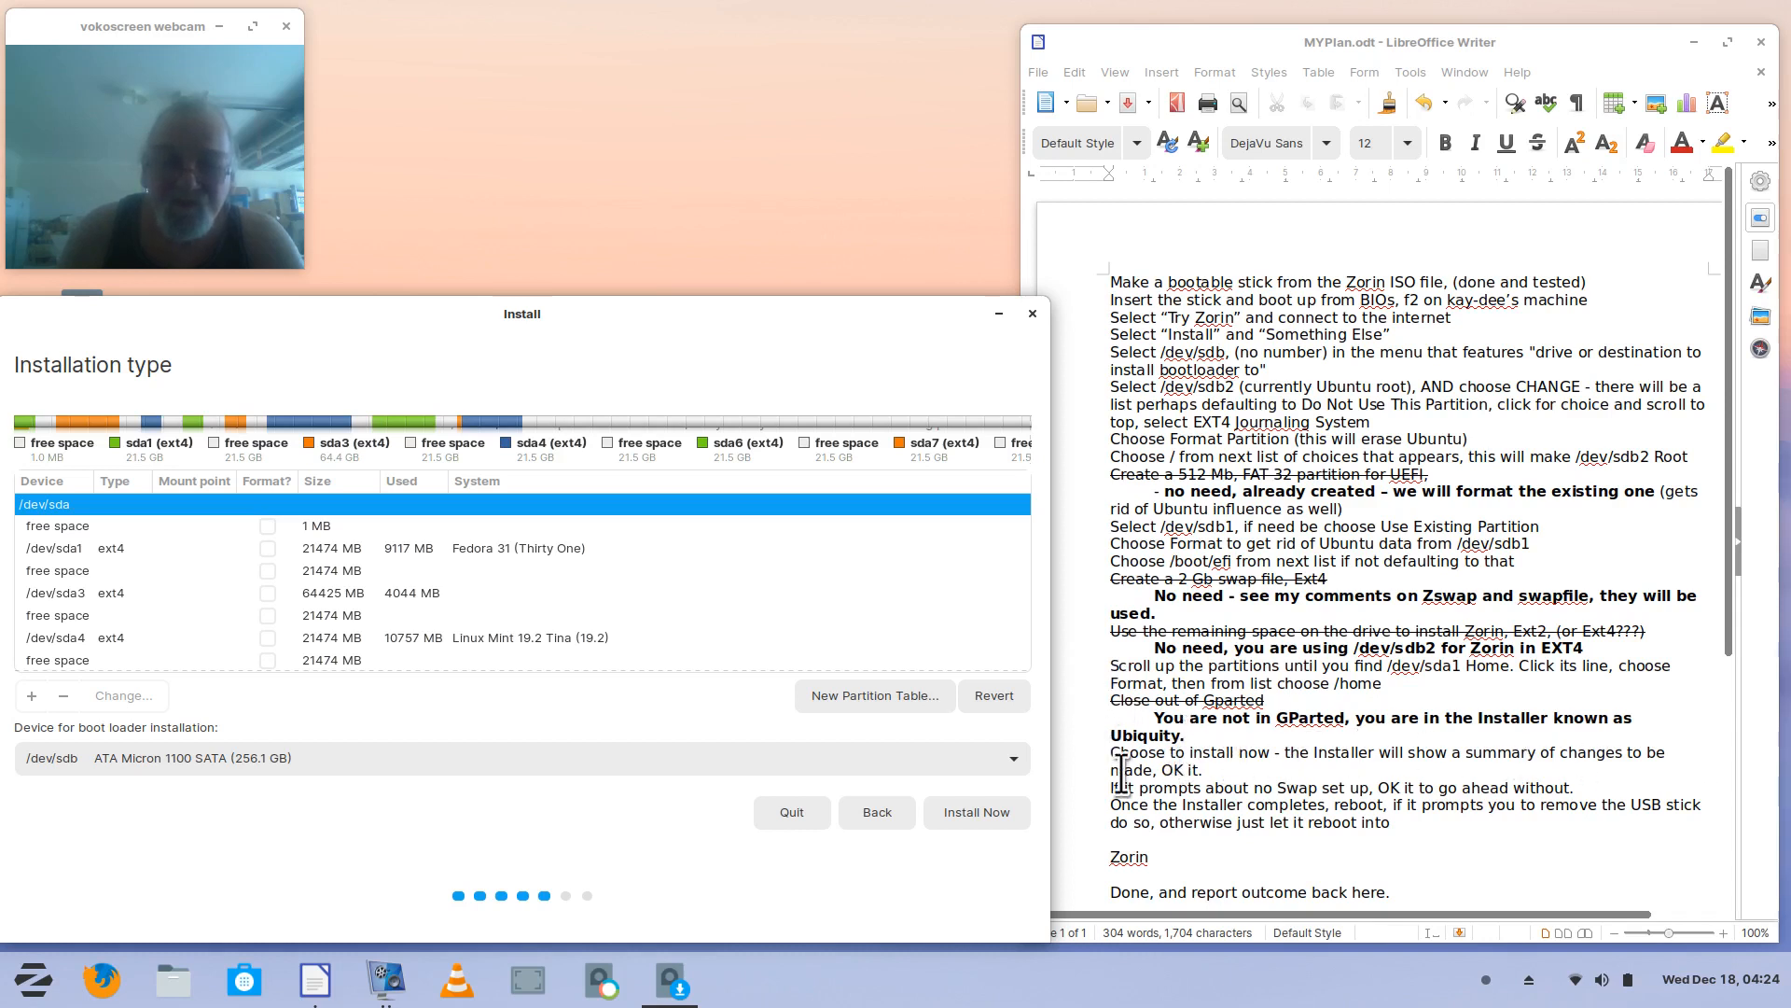
Start Install Now and approve writing the partition changes to the disks
click(983, 811)
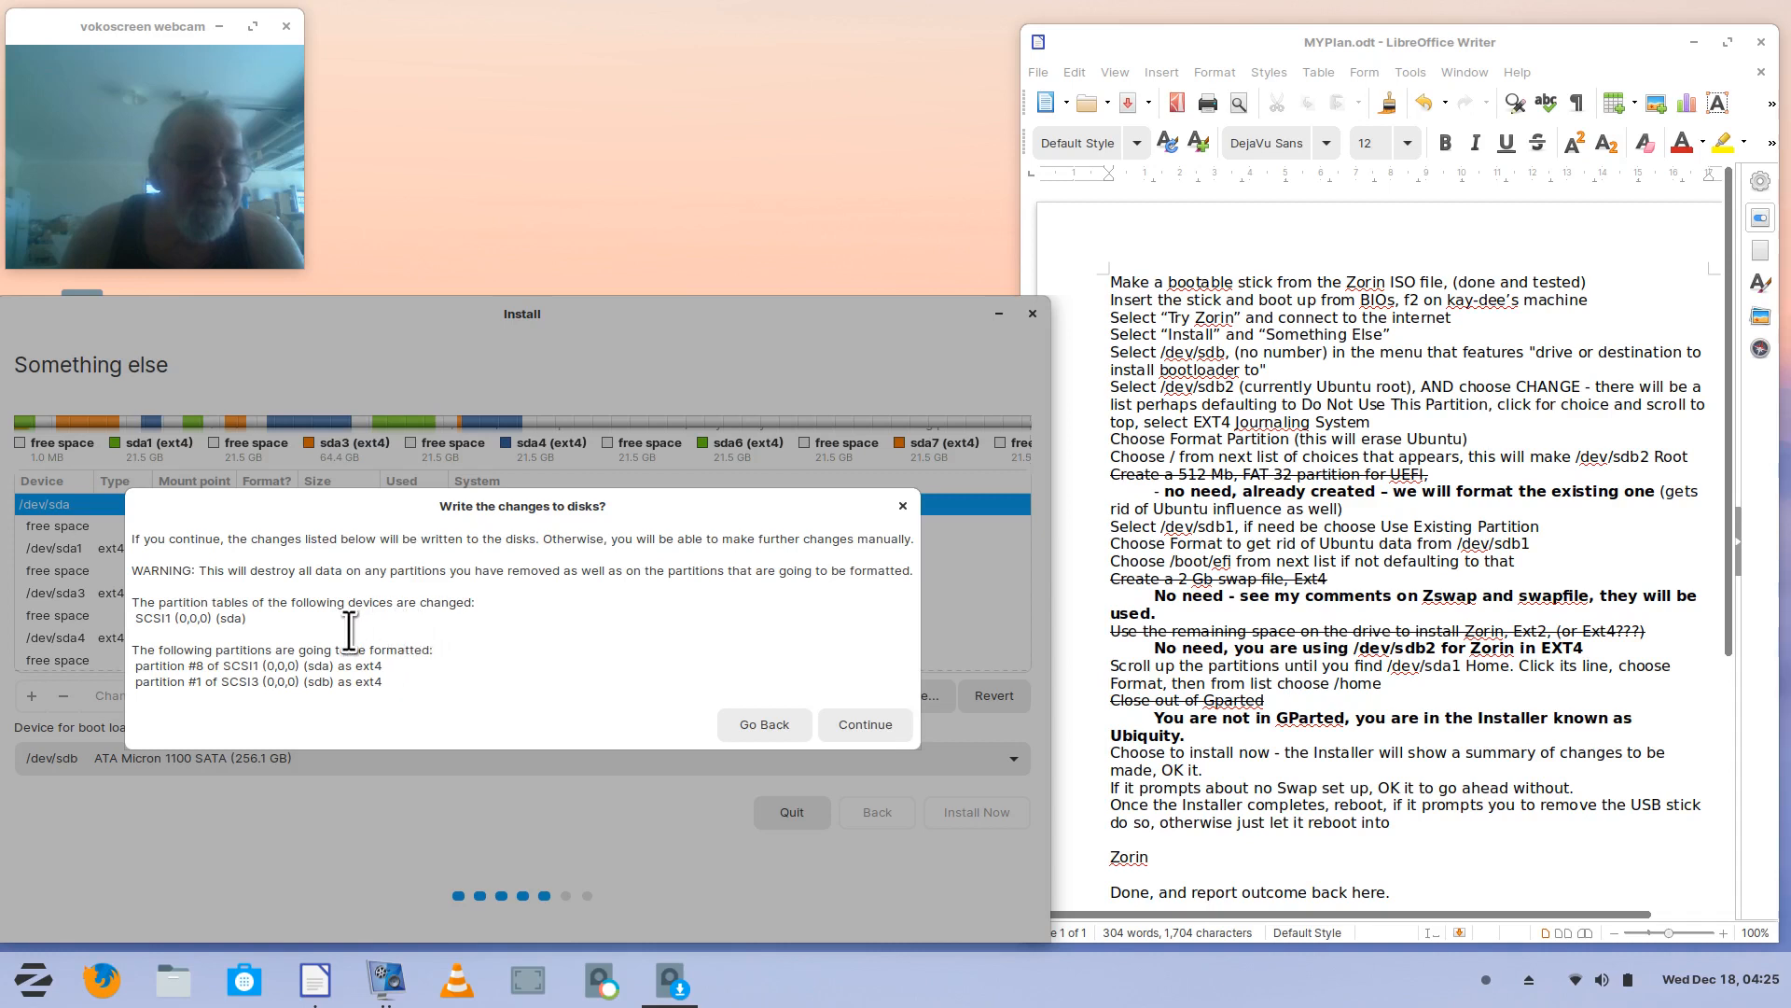
click(859, 720)
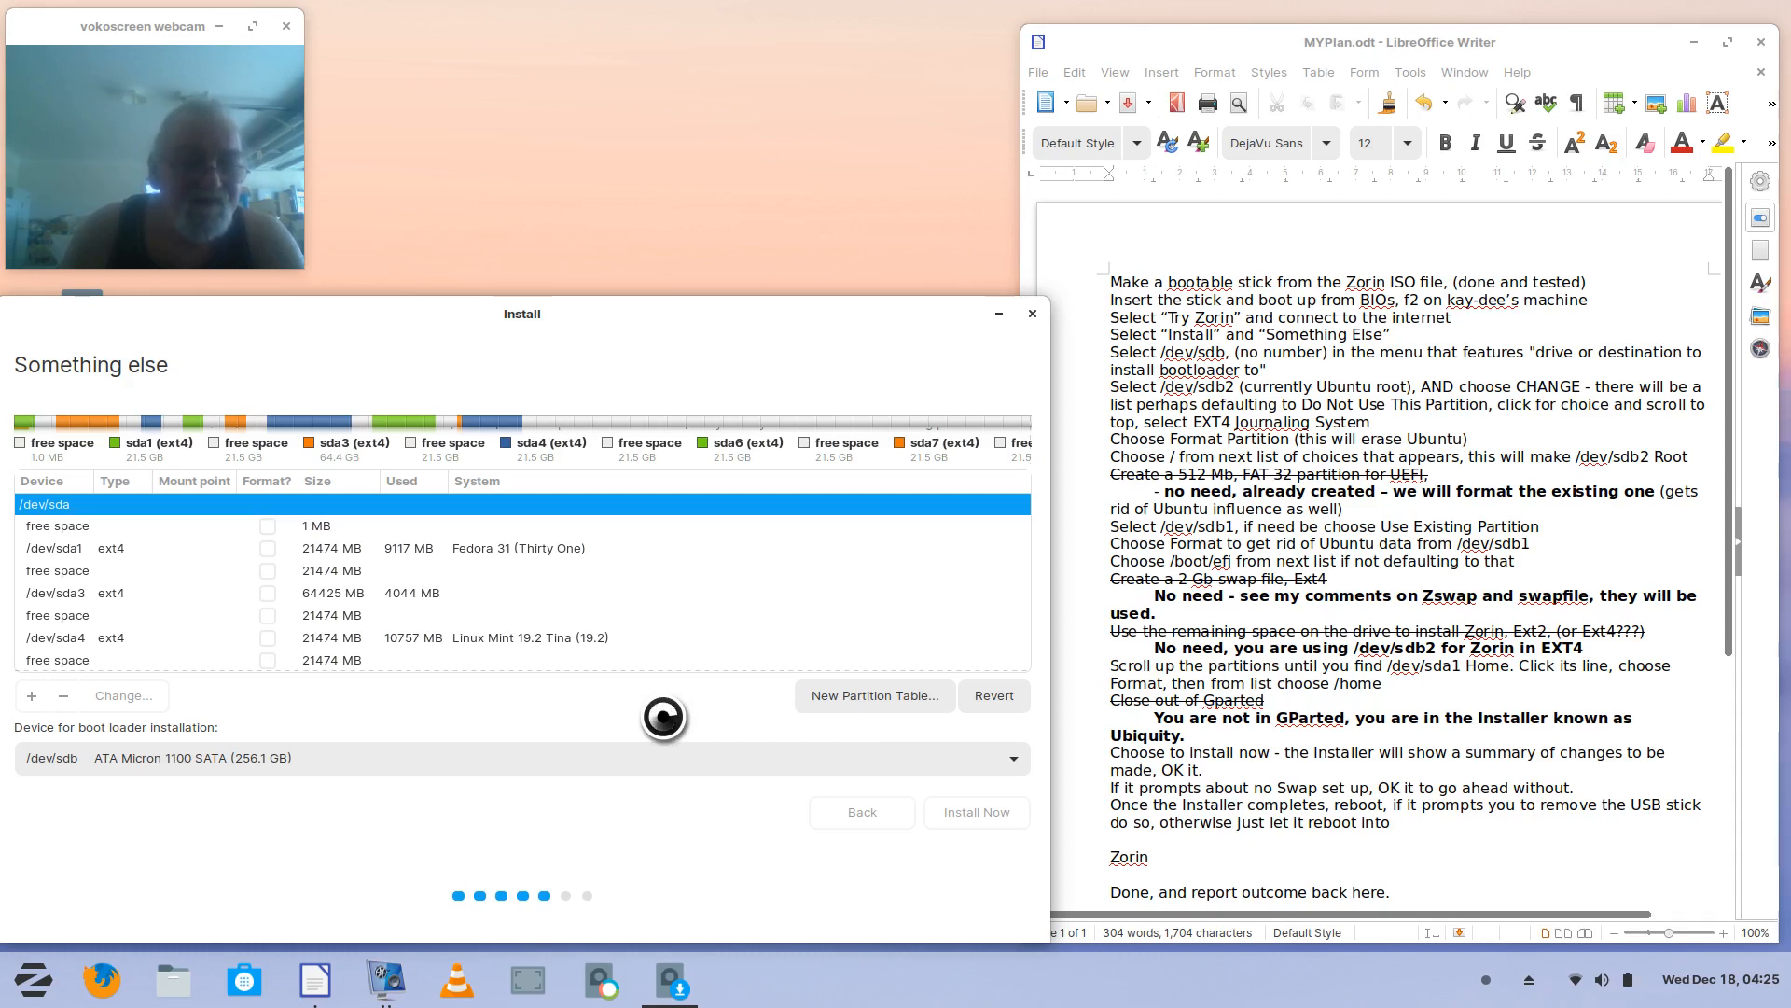
Pause the screen recording, then accept Brisbane as the location
click(1487, 979)
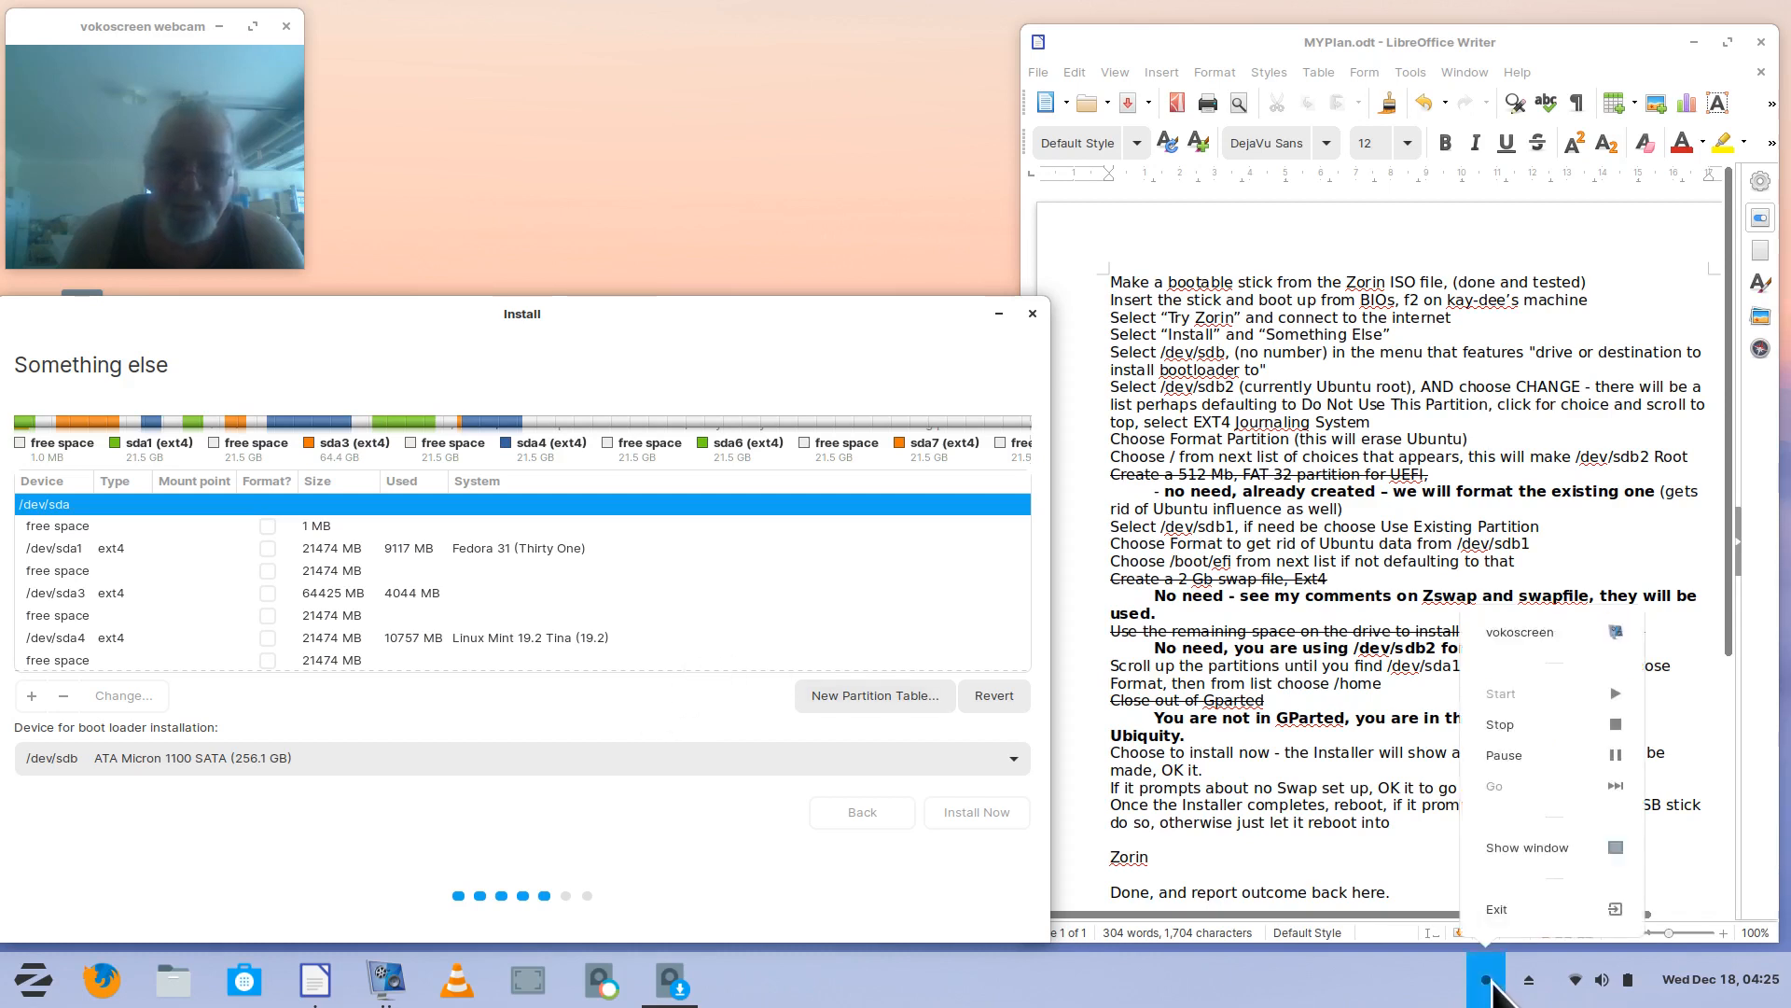
click(1502, 753)
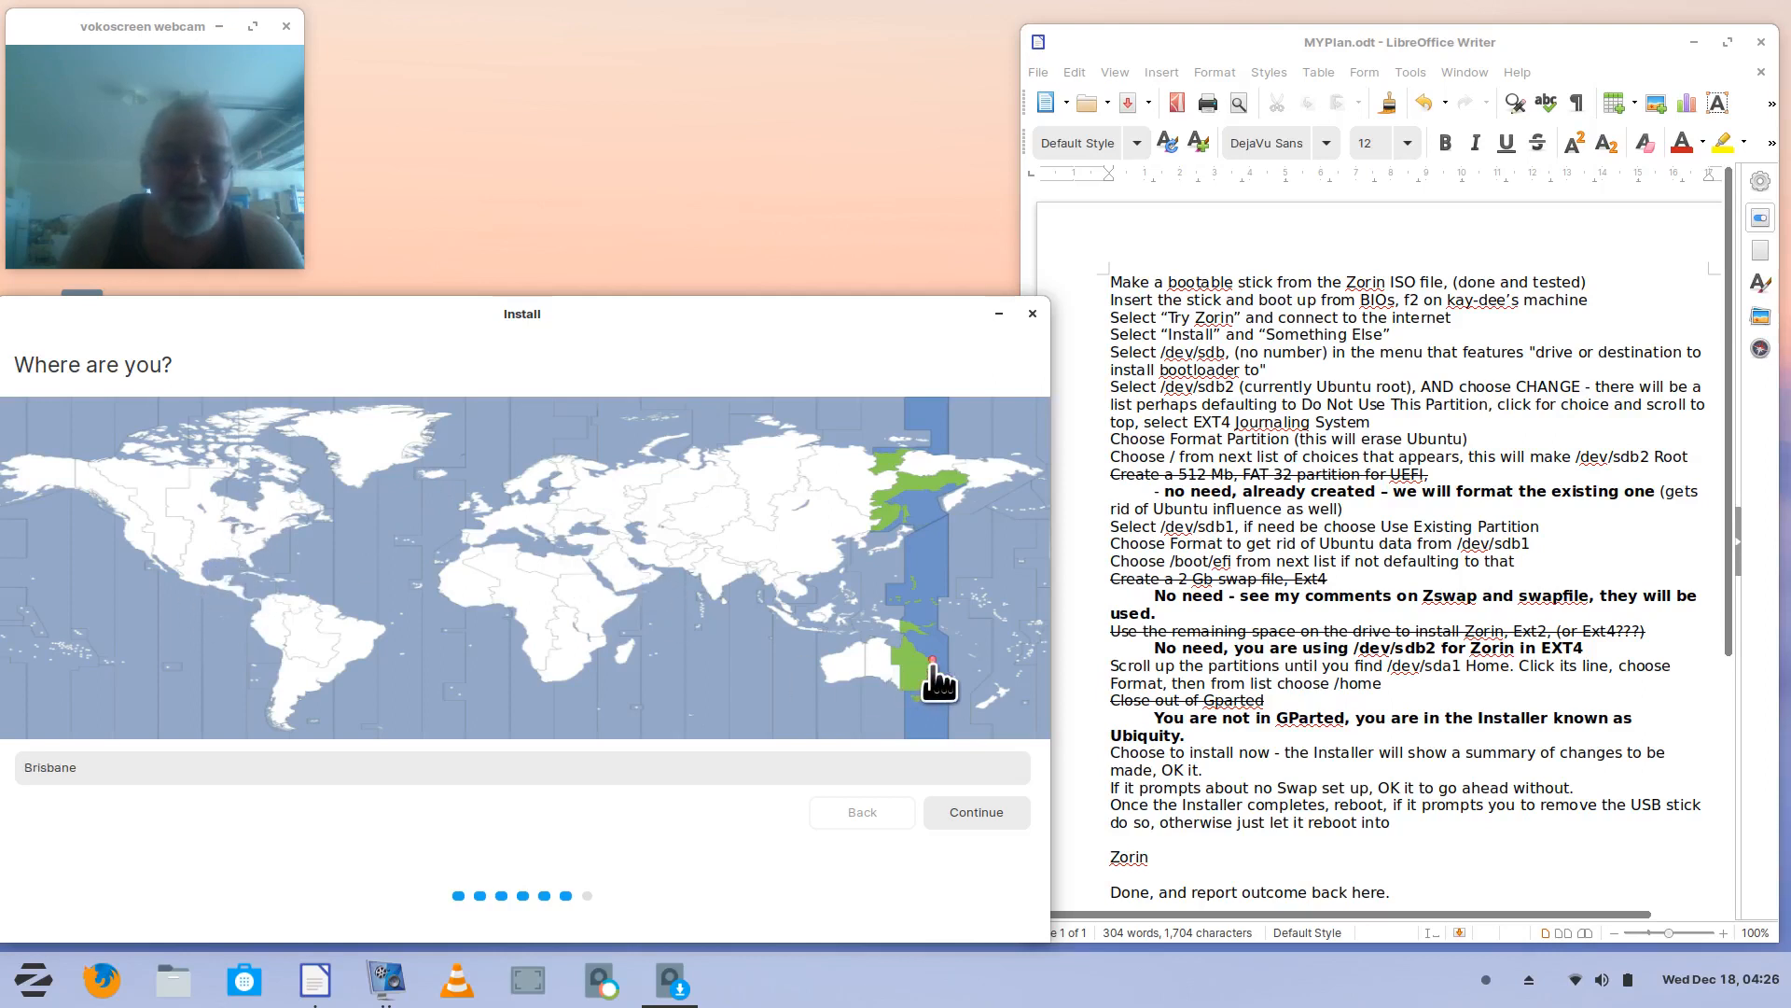
click(962, 809)
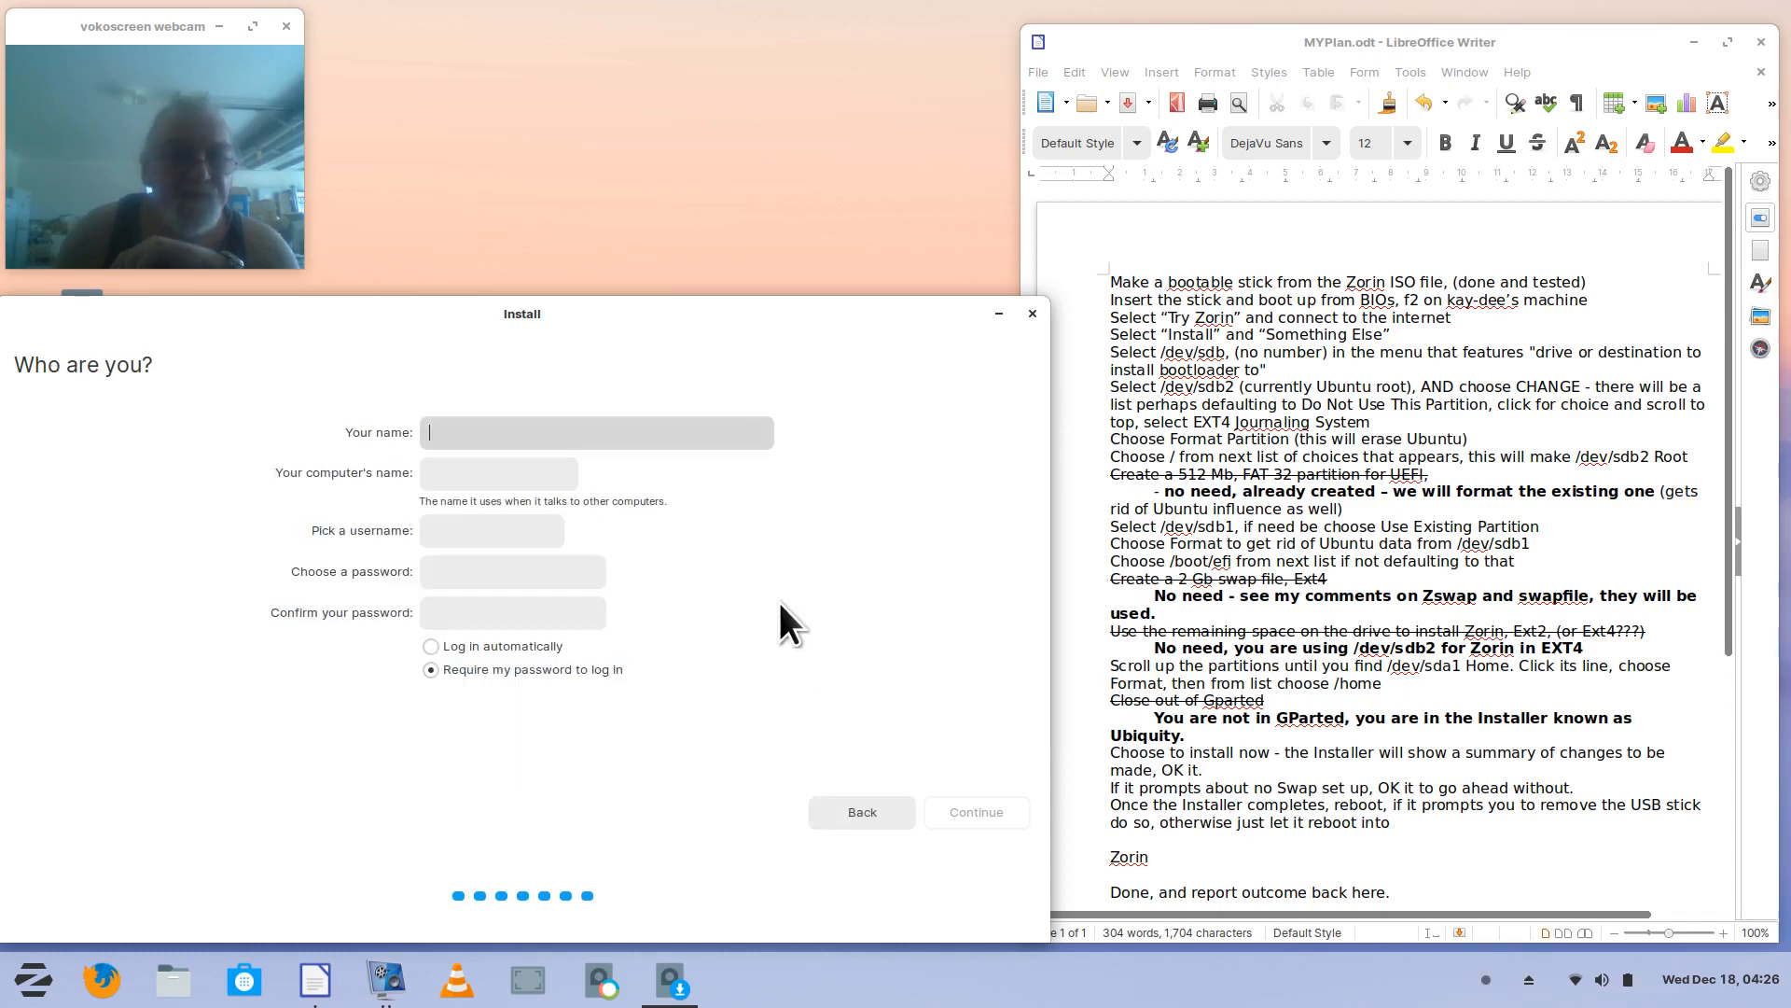
Enter the user's name and rename the computer to ZorinOS15-SSD
text(wizard)
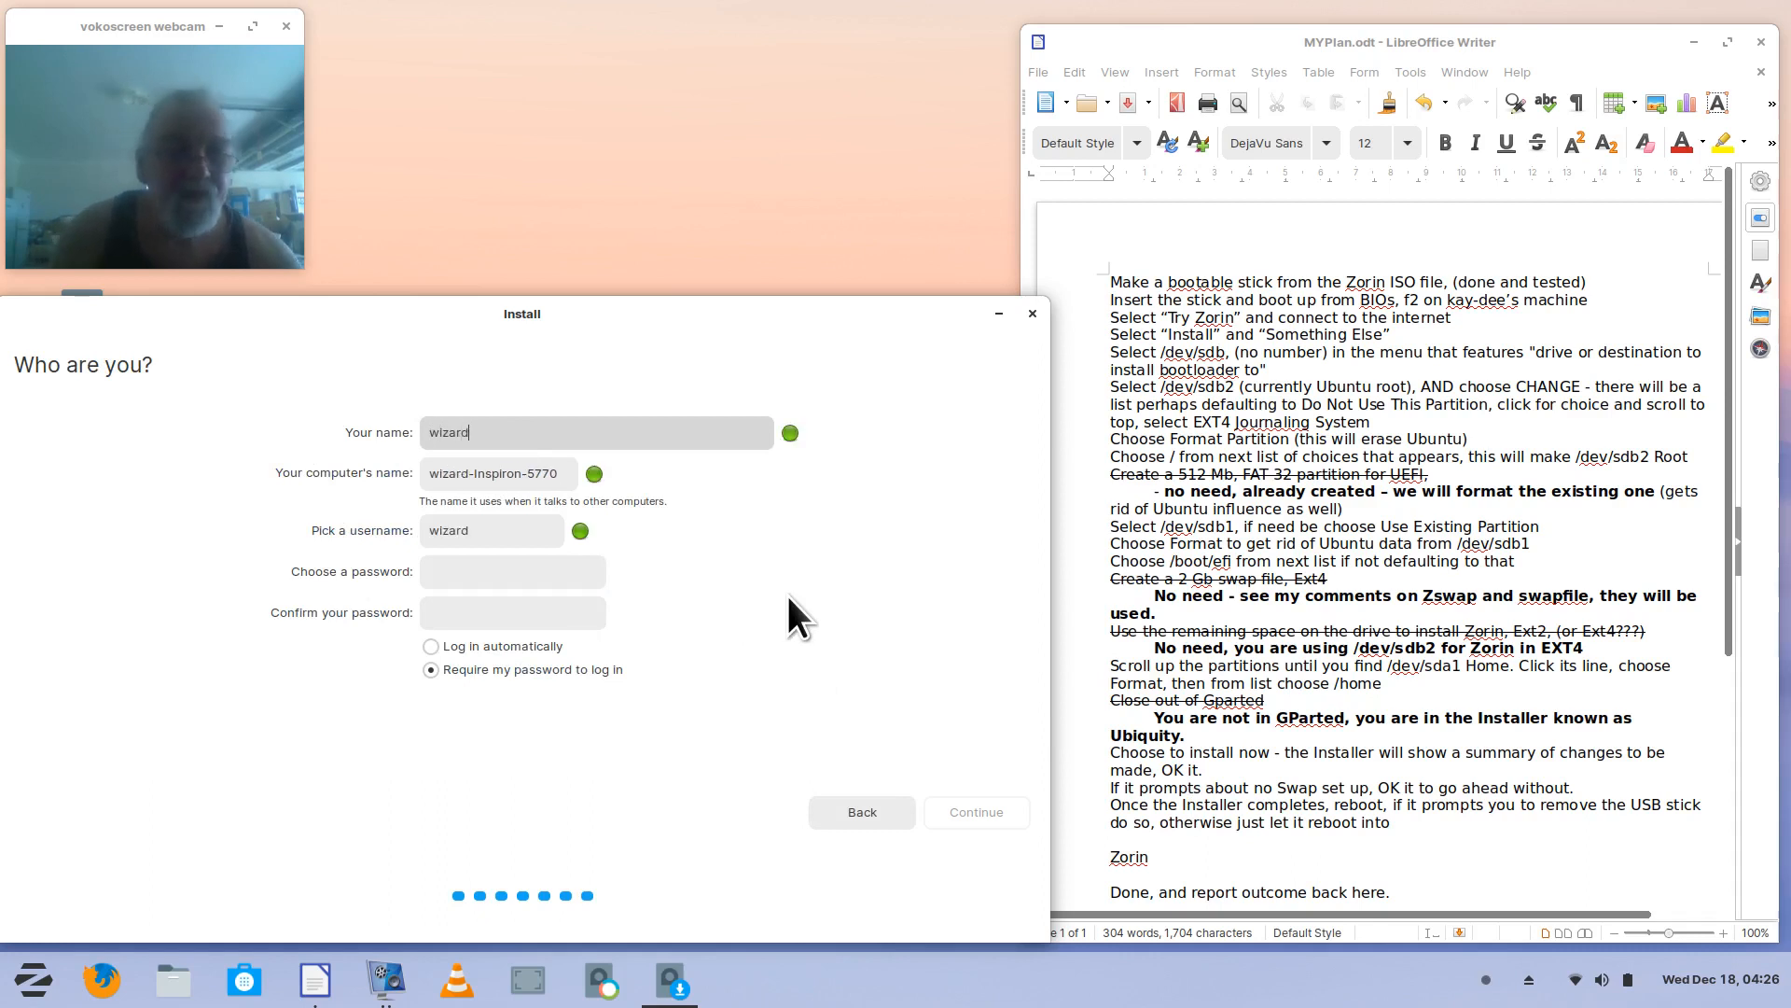
click(561, 481)
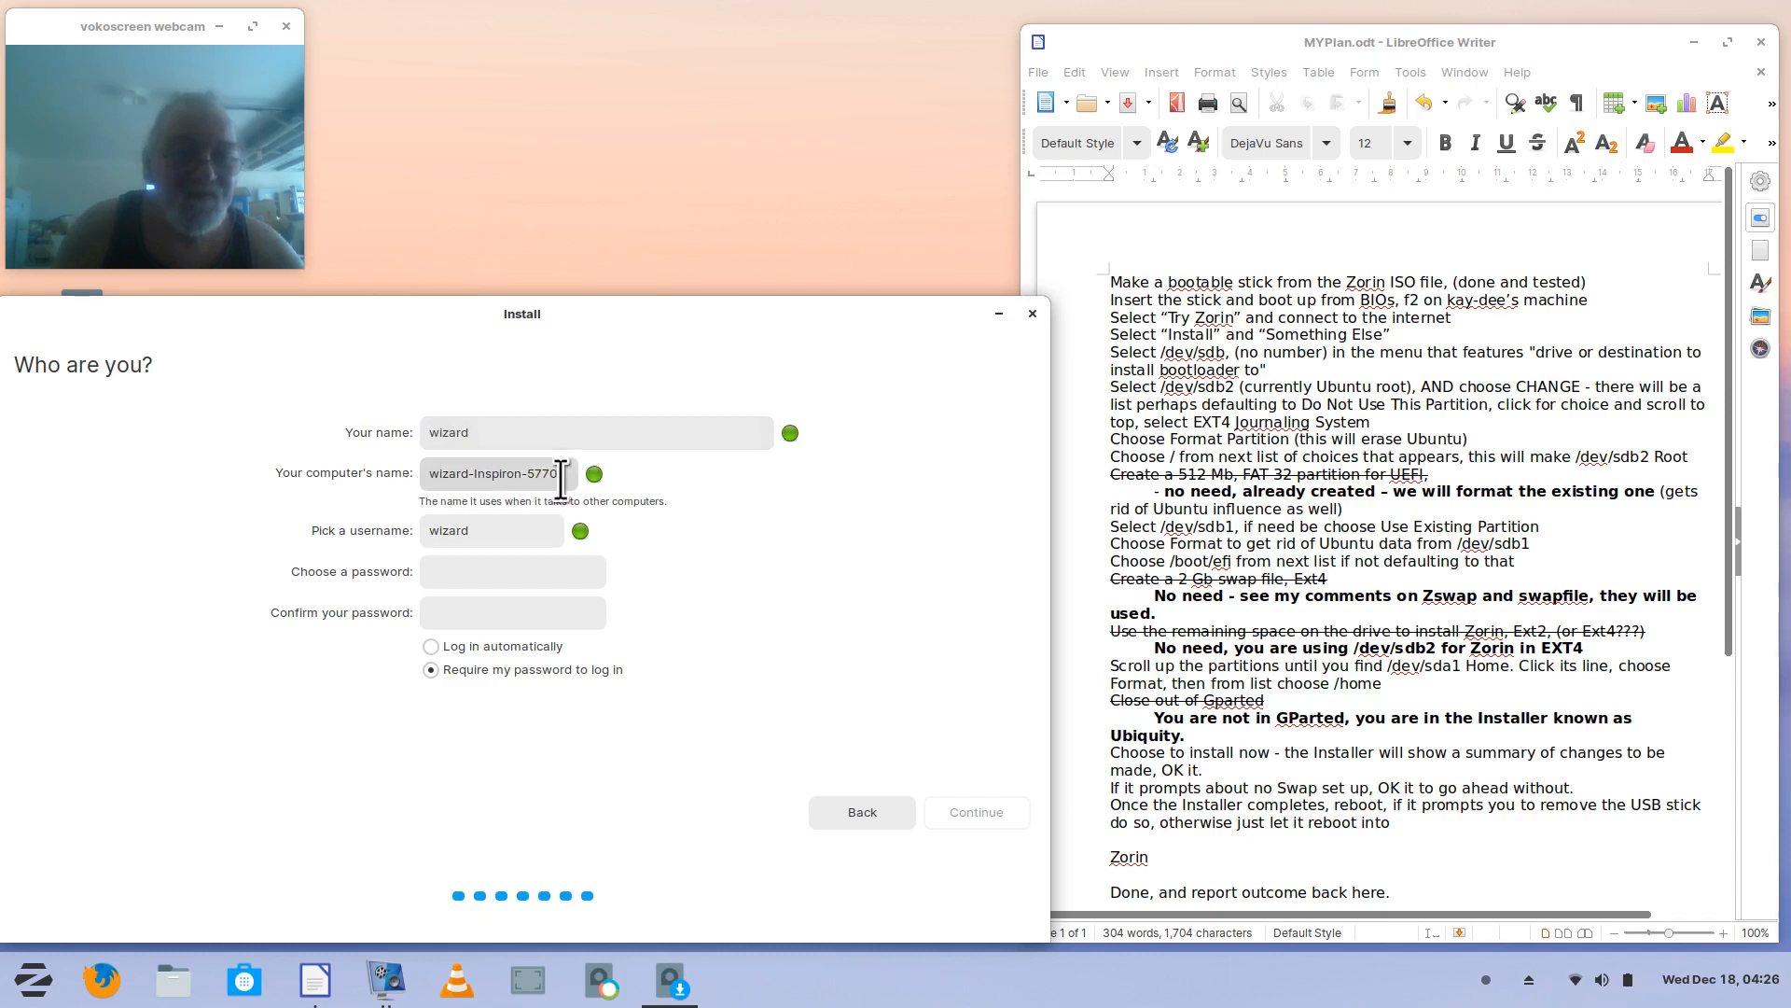
key(BackSpace)
key(BackSpace)
key(BackSpace)
key(BackSpace)
key(BackSpace)
key(BackSpace)
key(BackSpace)
key(BackSpace)
key(BackSpace)
key(BackSpace)
key(BackSpace)
key(BackSpace)
key(BackSpace)
key(BackSpace)
key(BackSpace)
key(BackSpace)
key(BackSpace)
key(BackSpace)
key(BackSpace)
key(BackSpace)
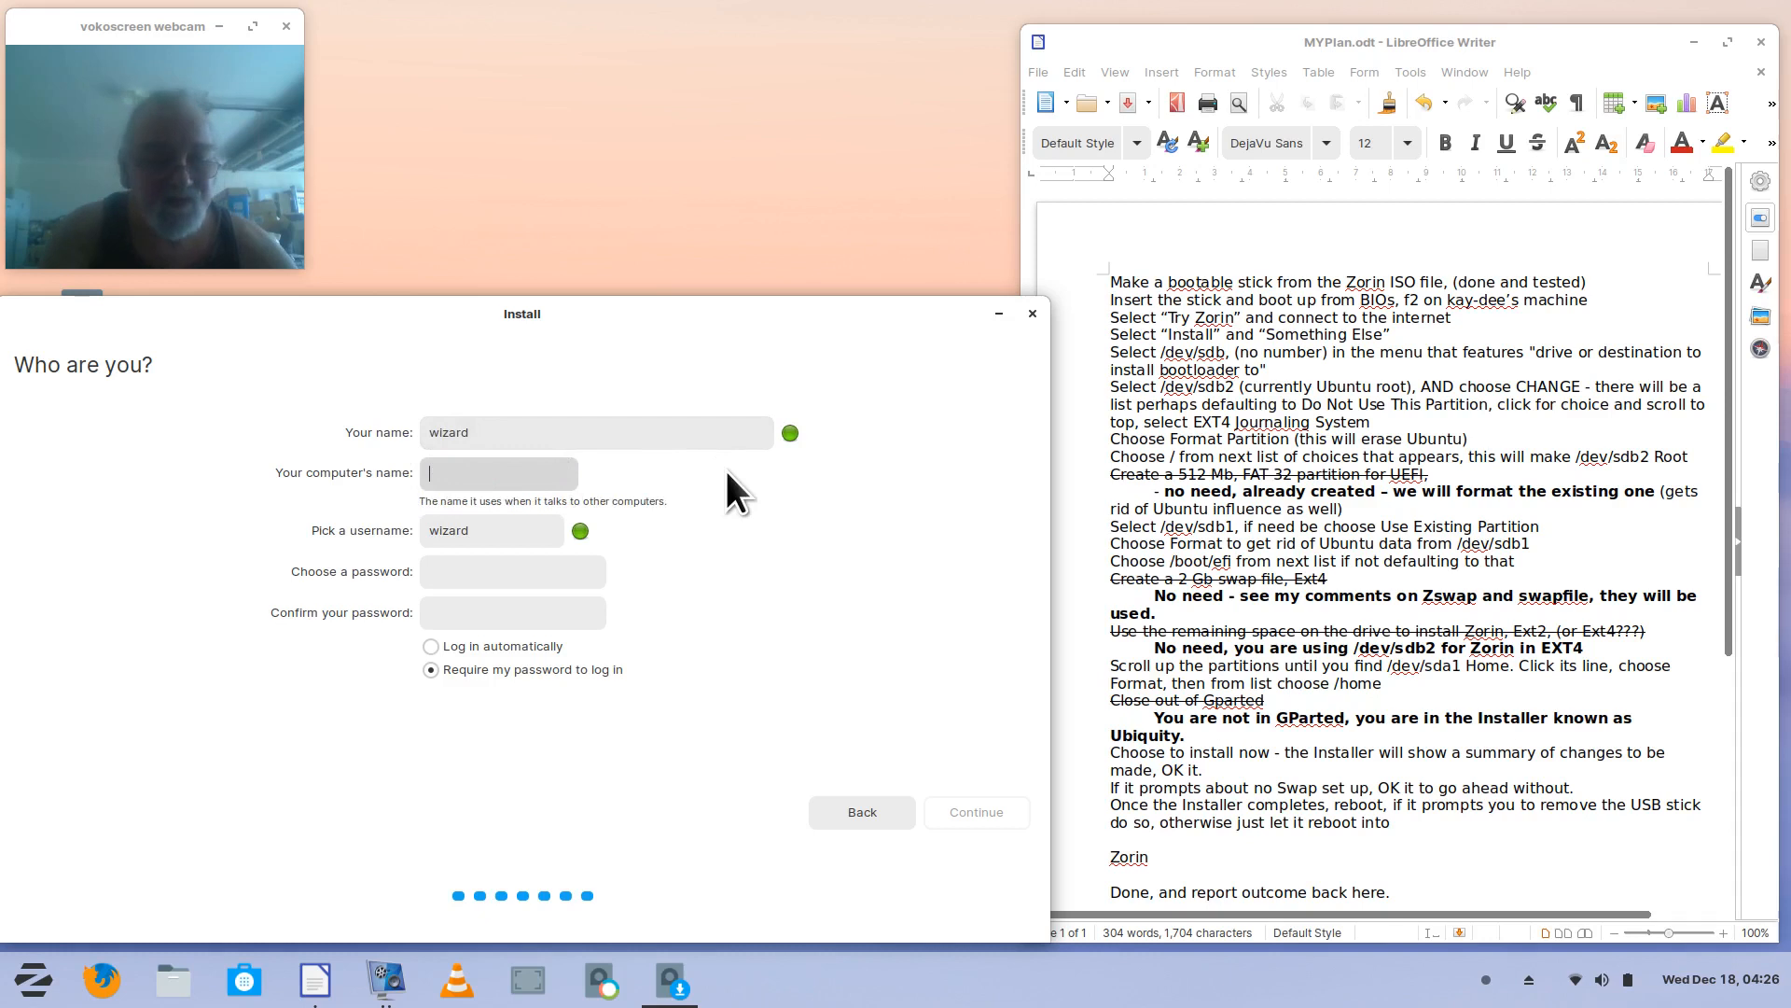
text(Zorin)
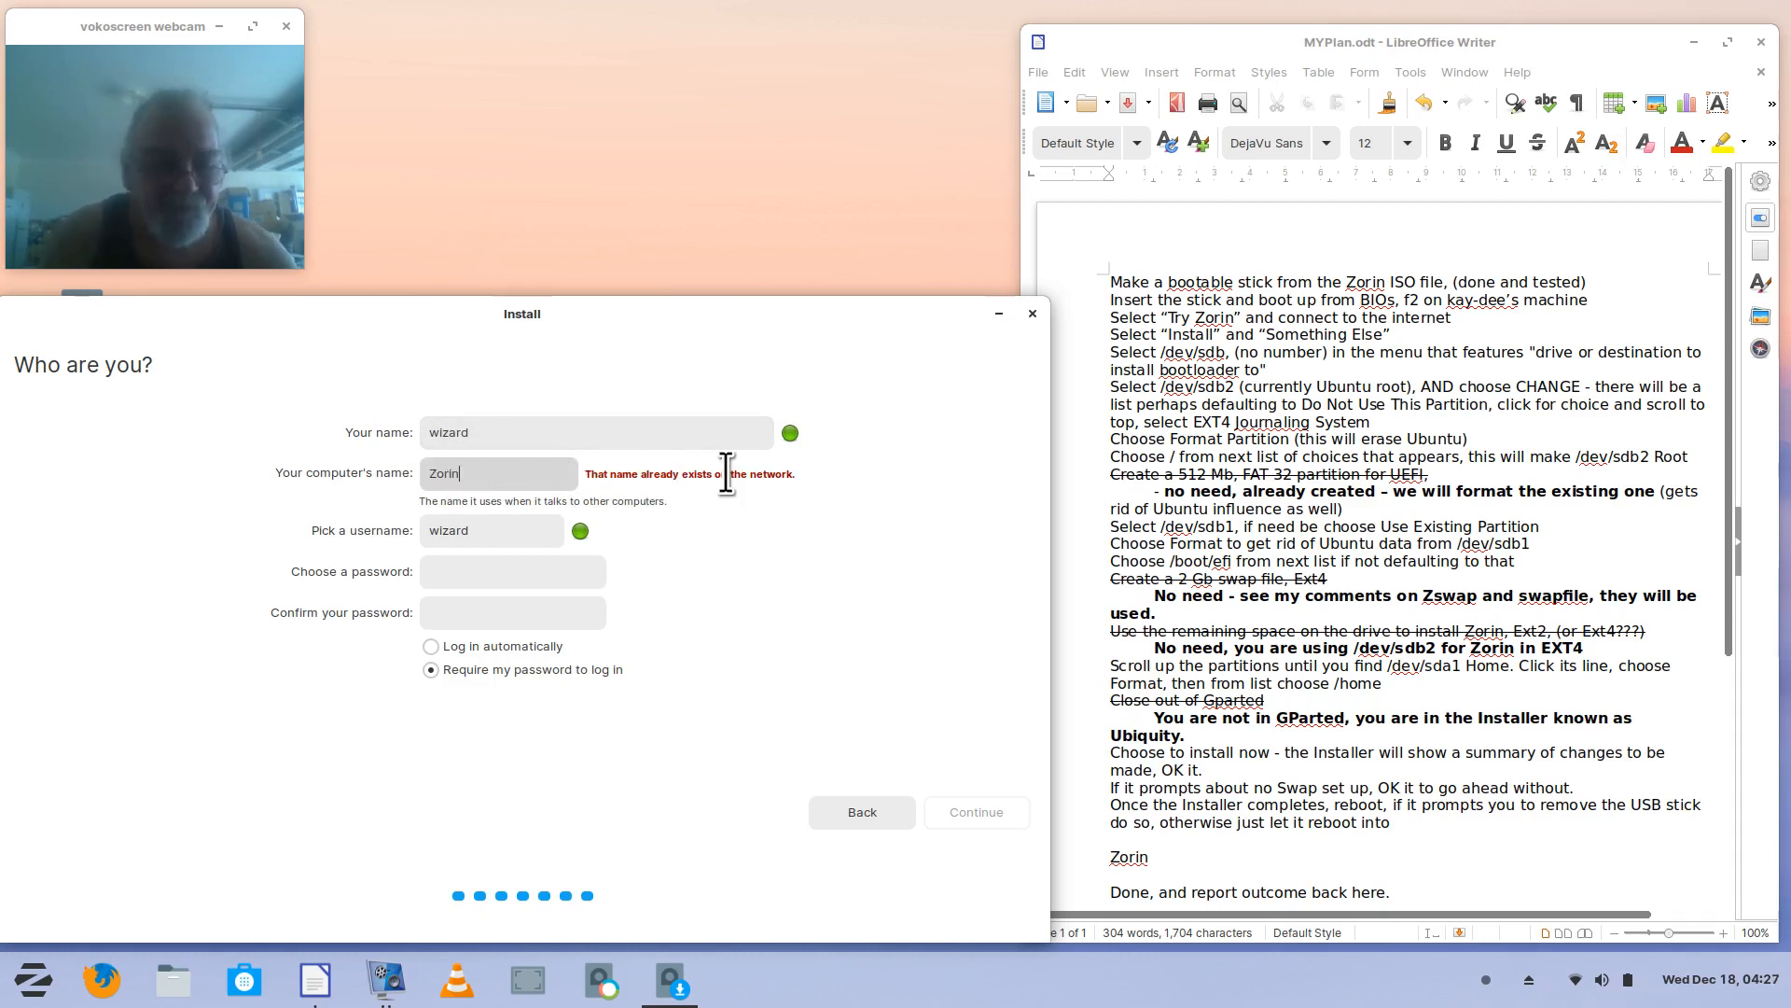
text(PS15)
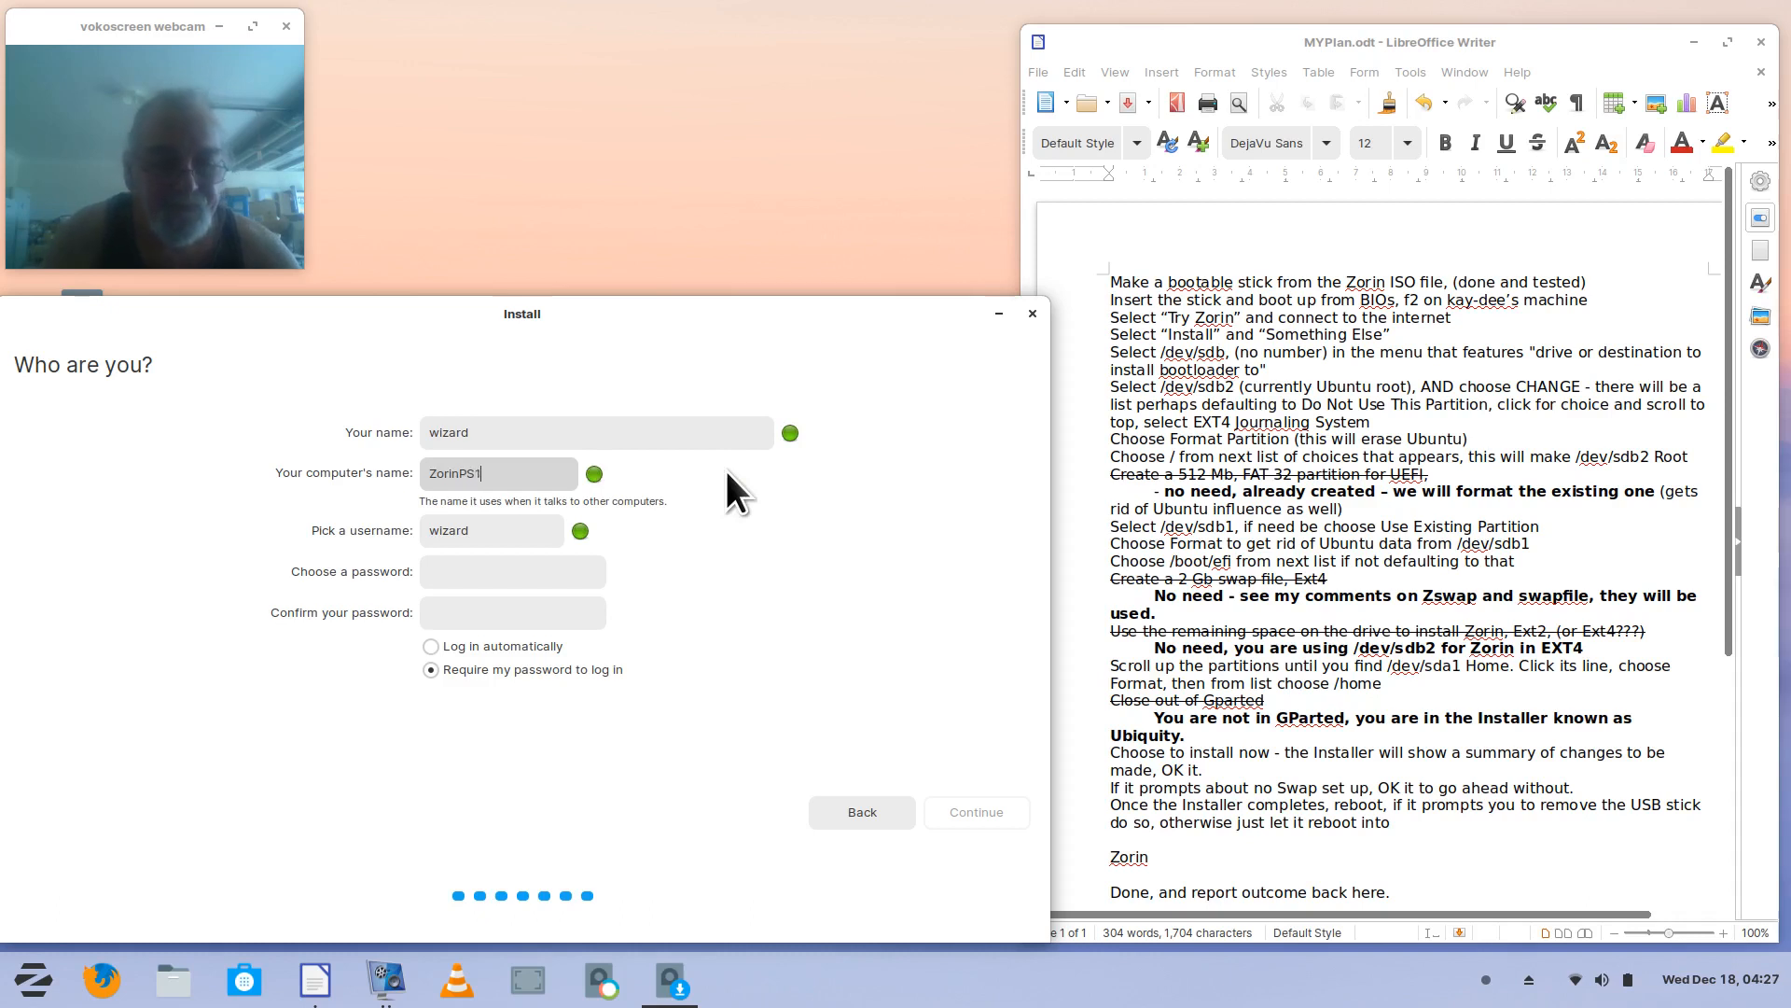
key(BackSpace)
key(BackSpace)
key(BackSpace)
key(BackSpace)
text(OS15-)
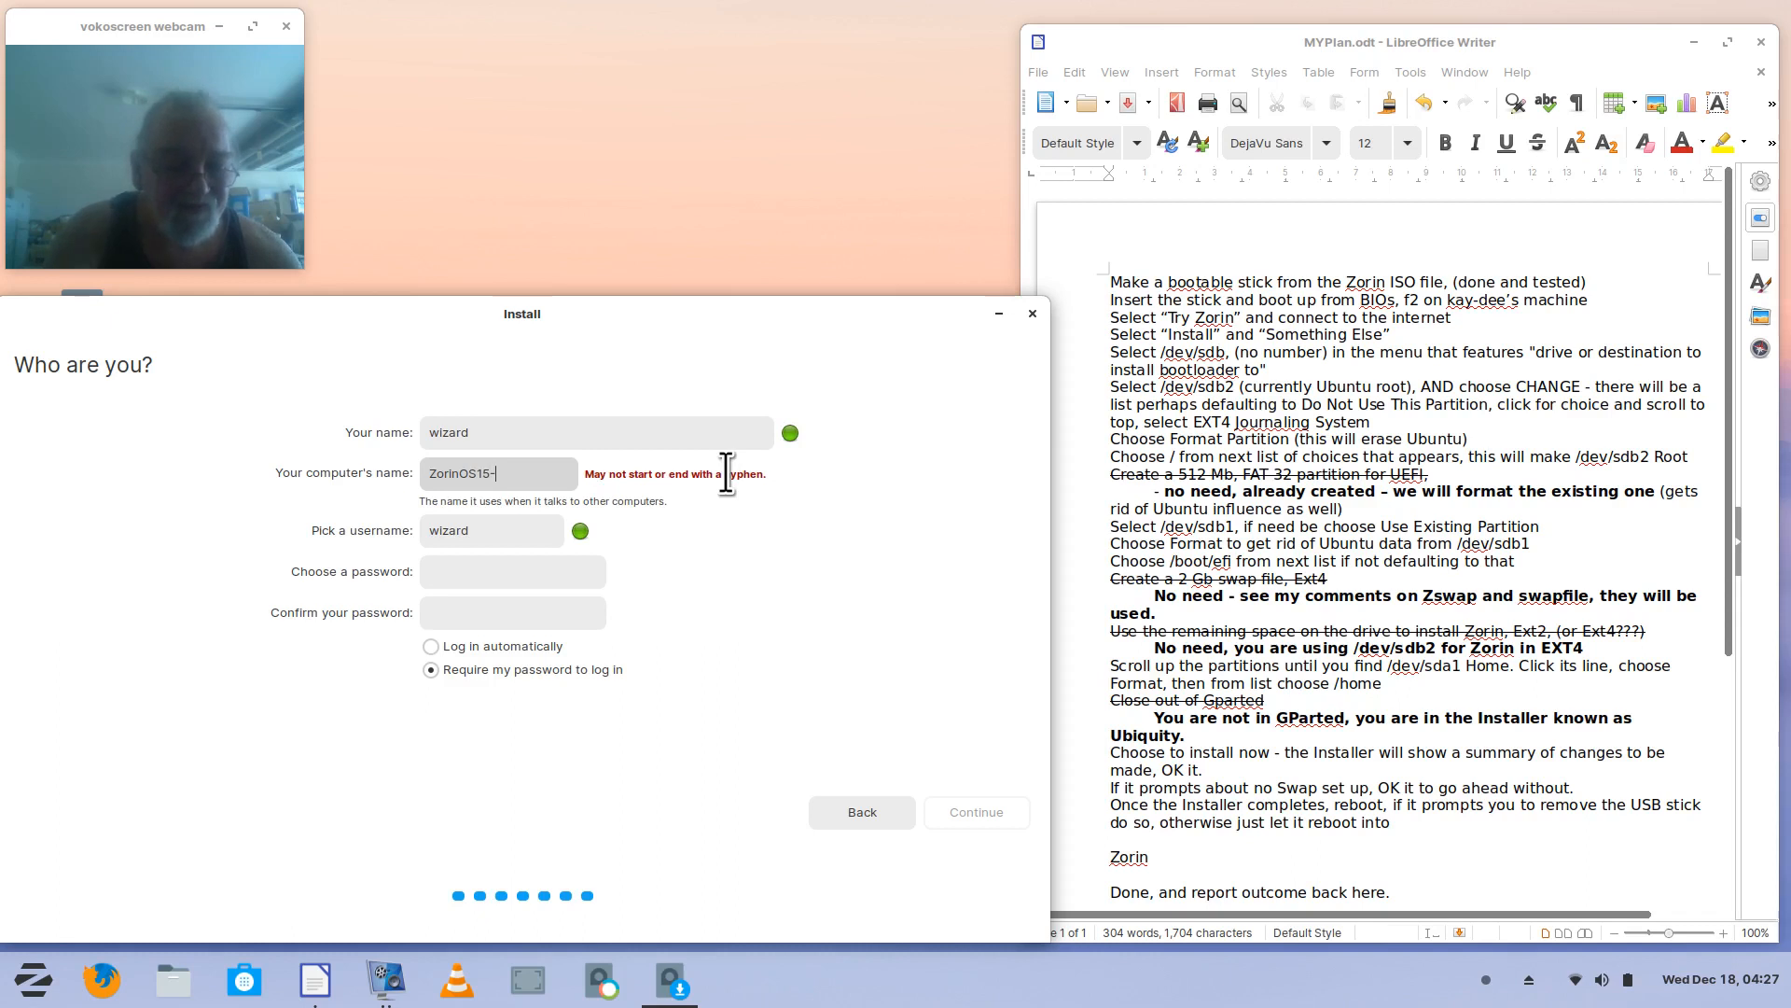
text(SSD)
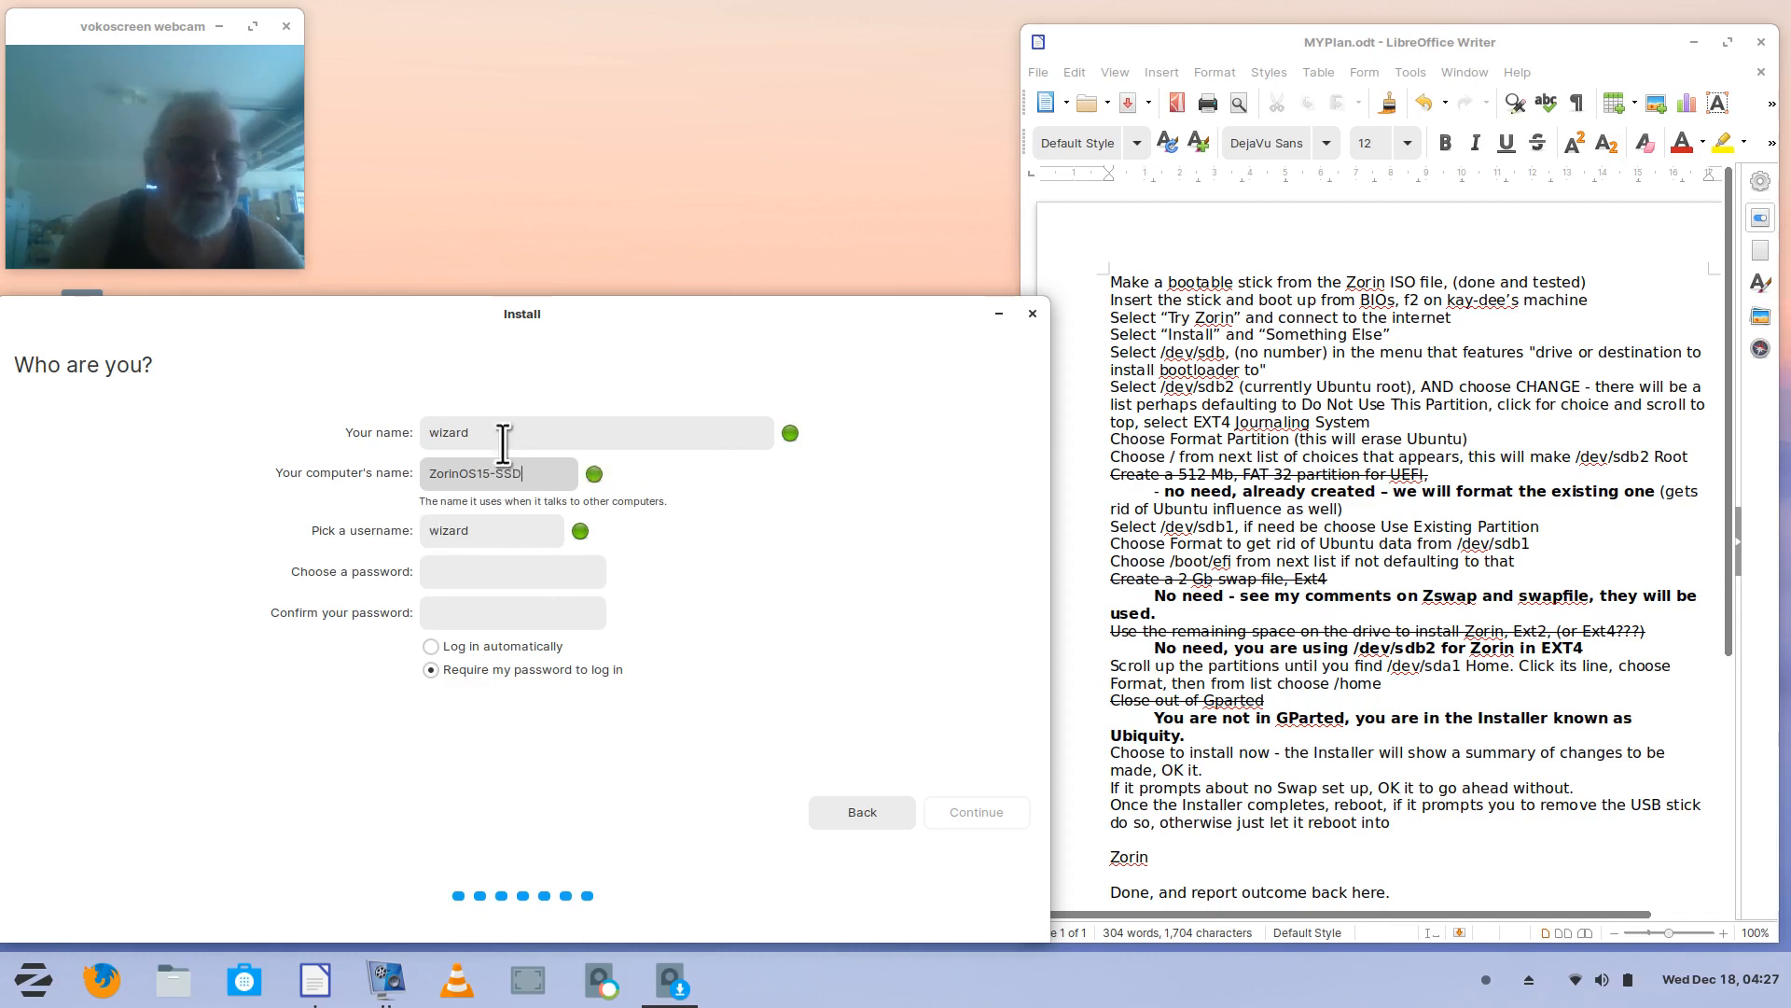
Enter the account password and confirm it
click(550, 570)
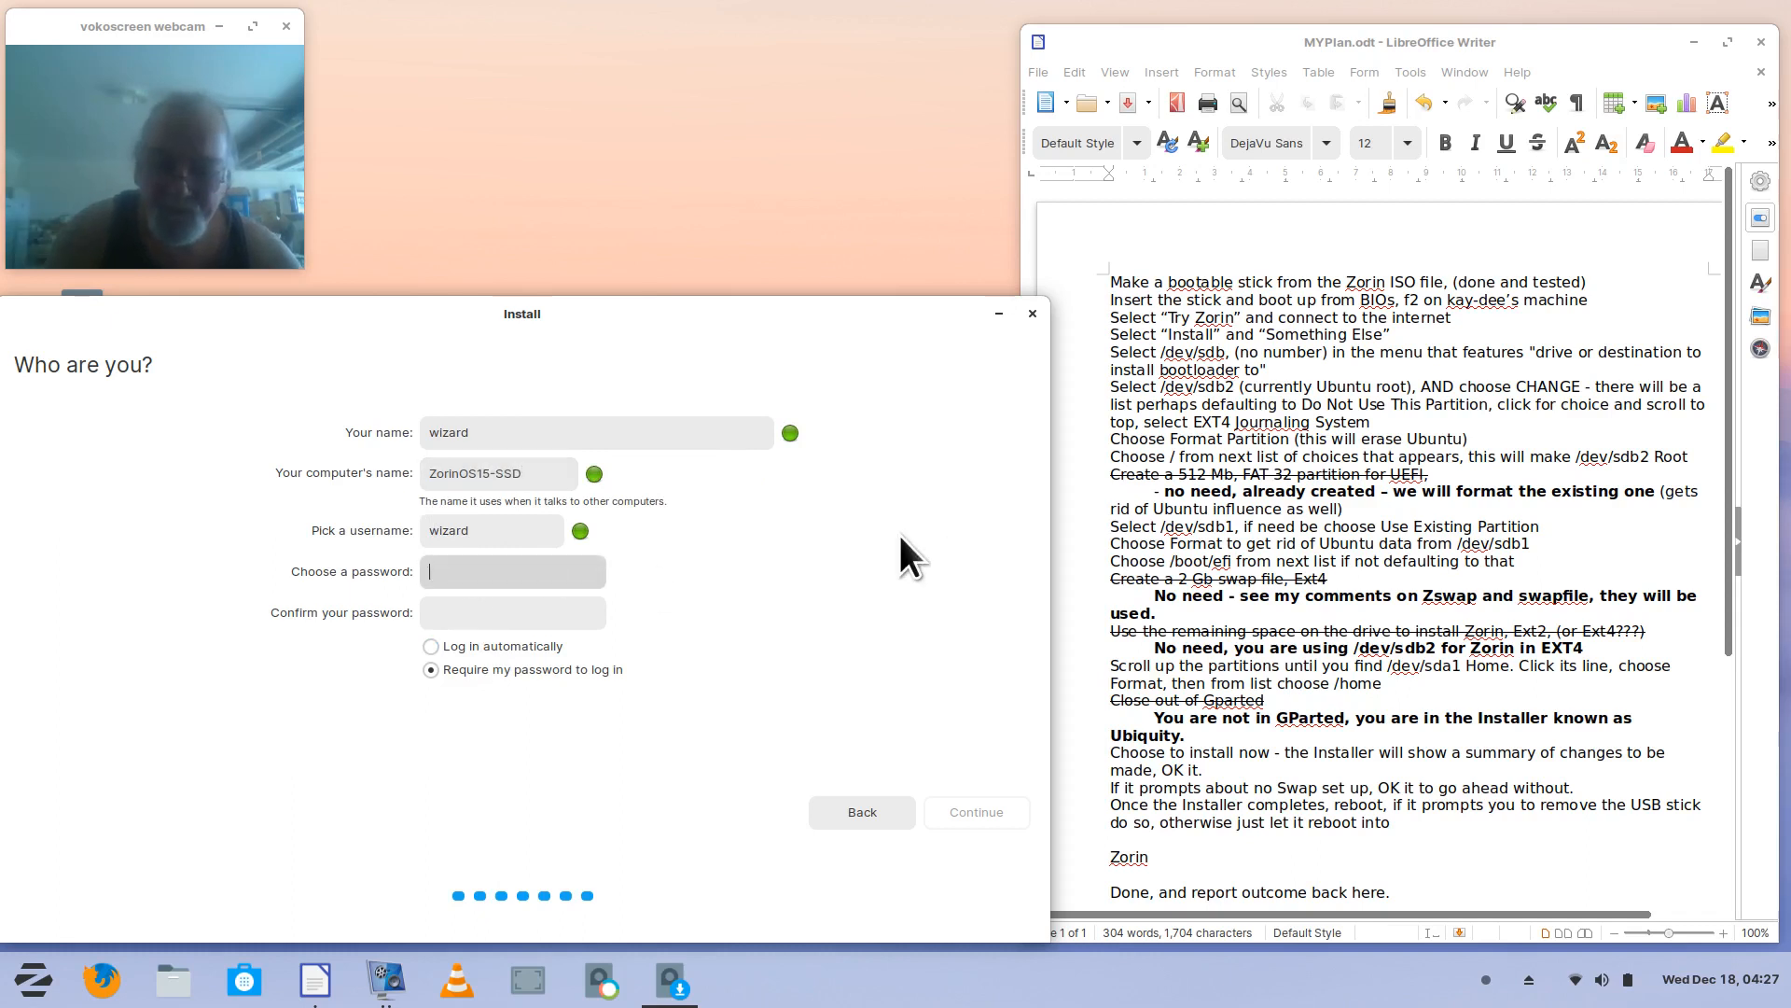
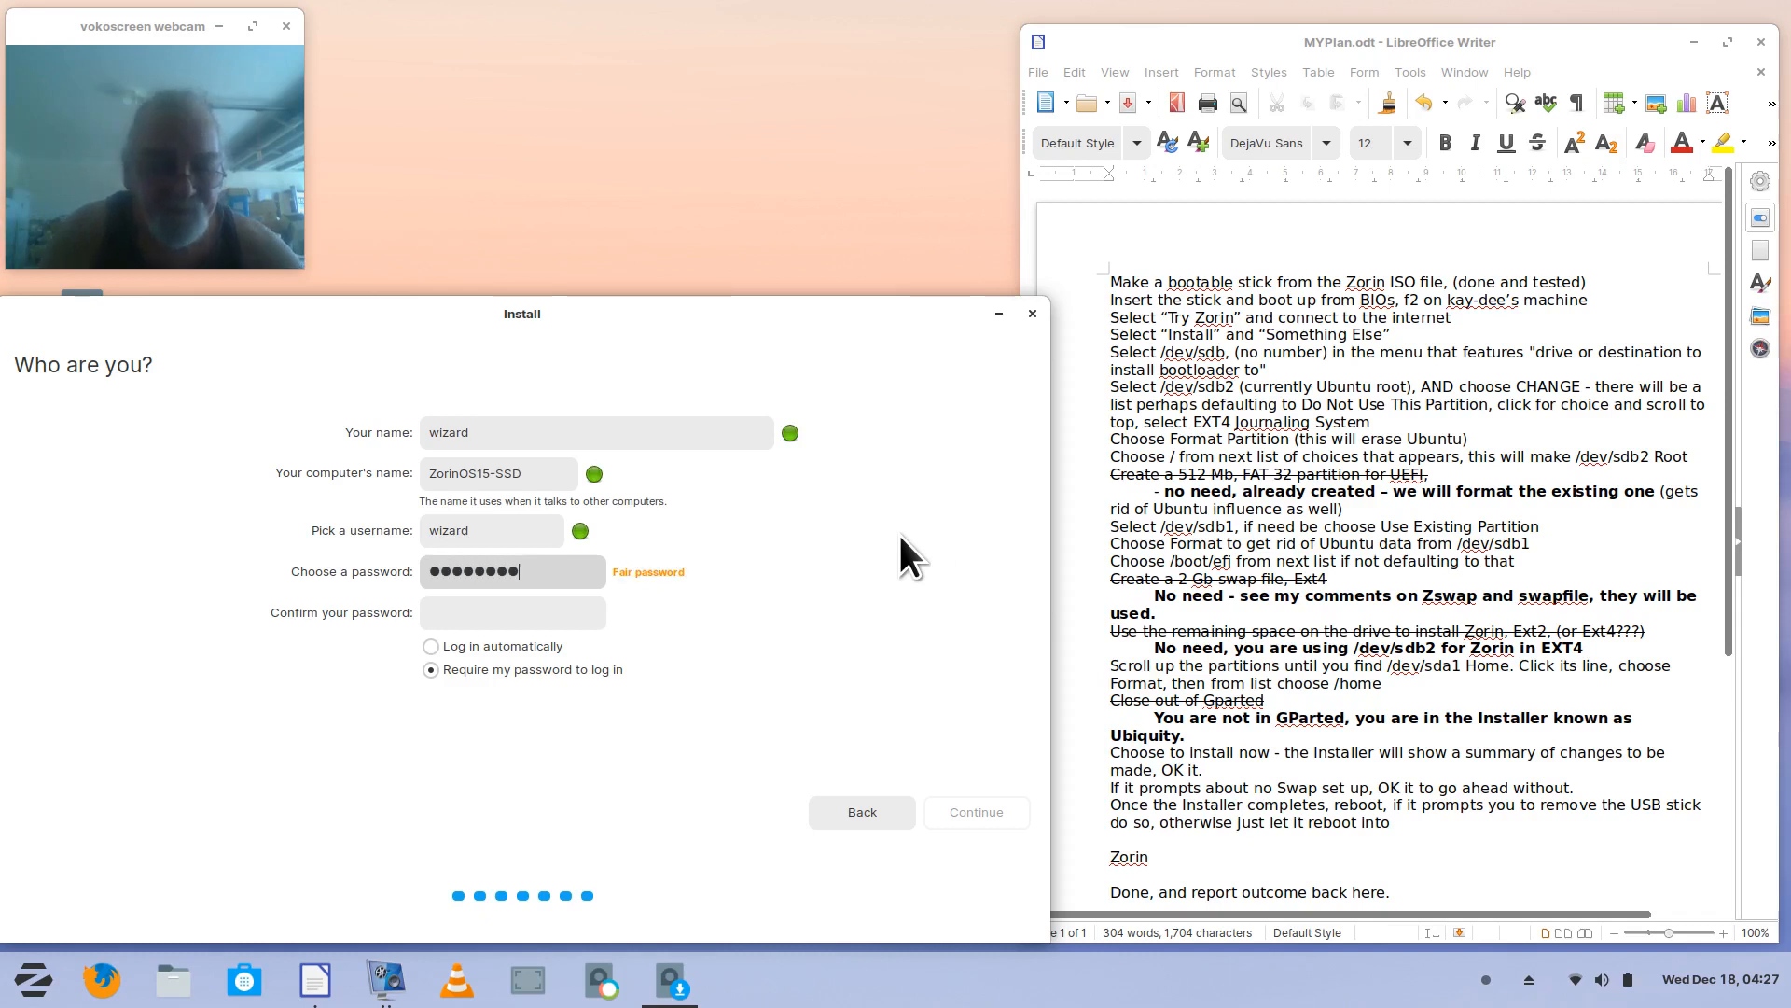
click(503, 611)
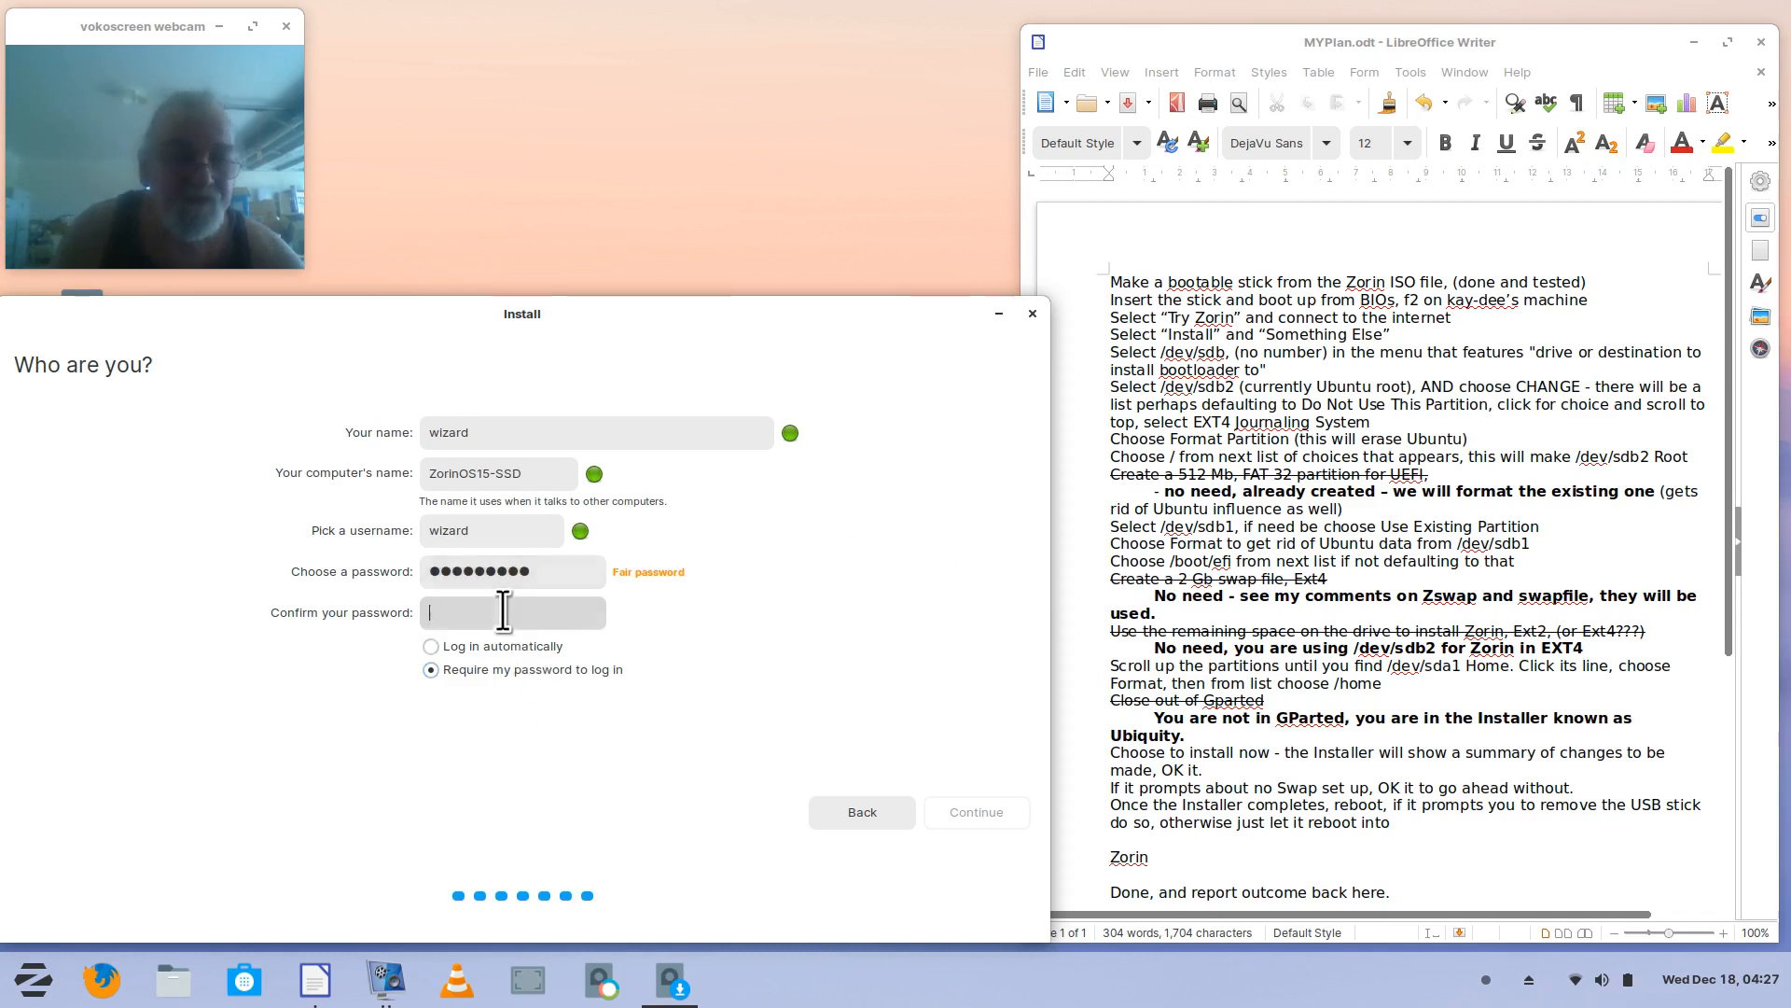
text(w)
text(●●●●●●●●)
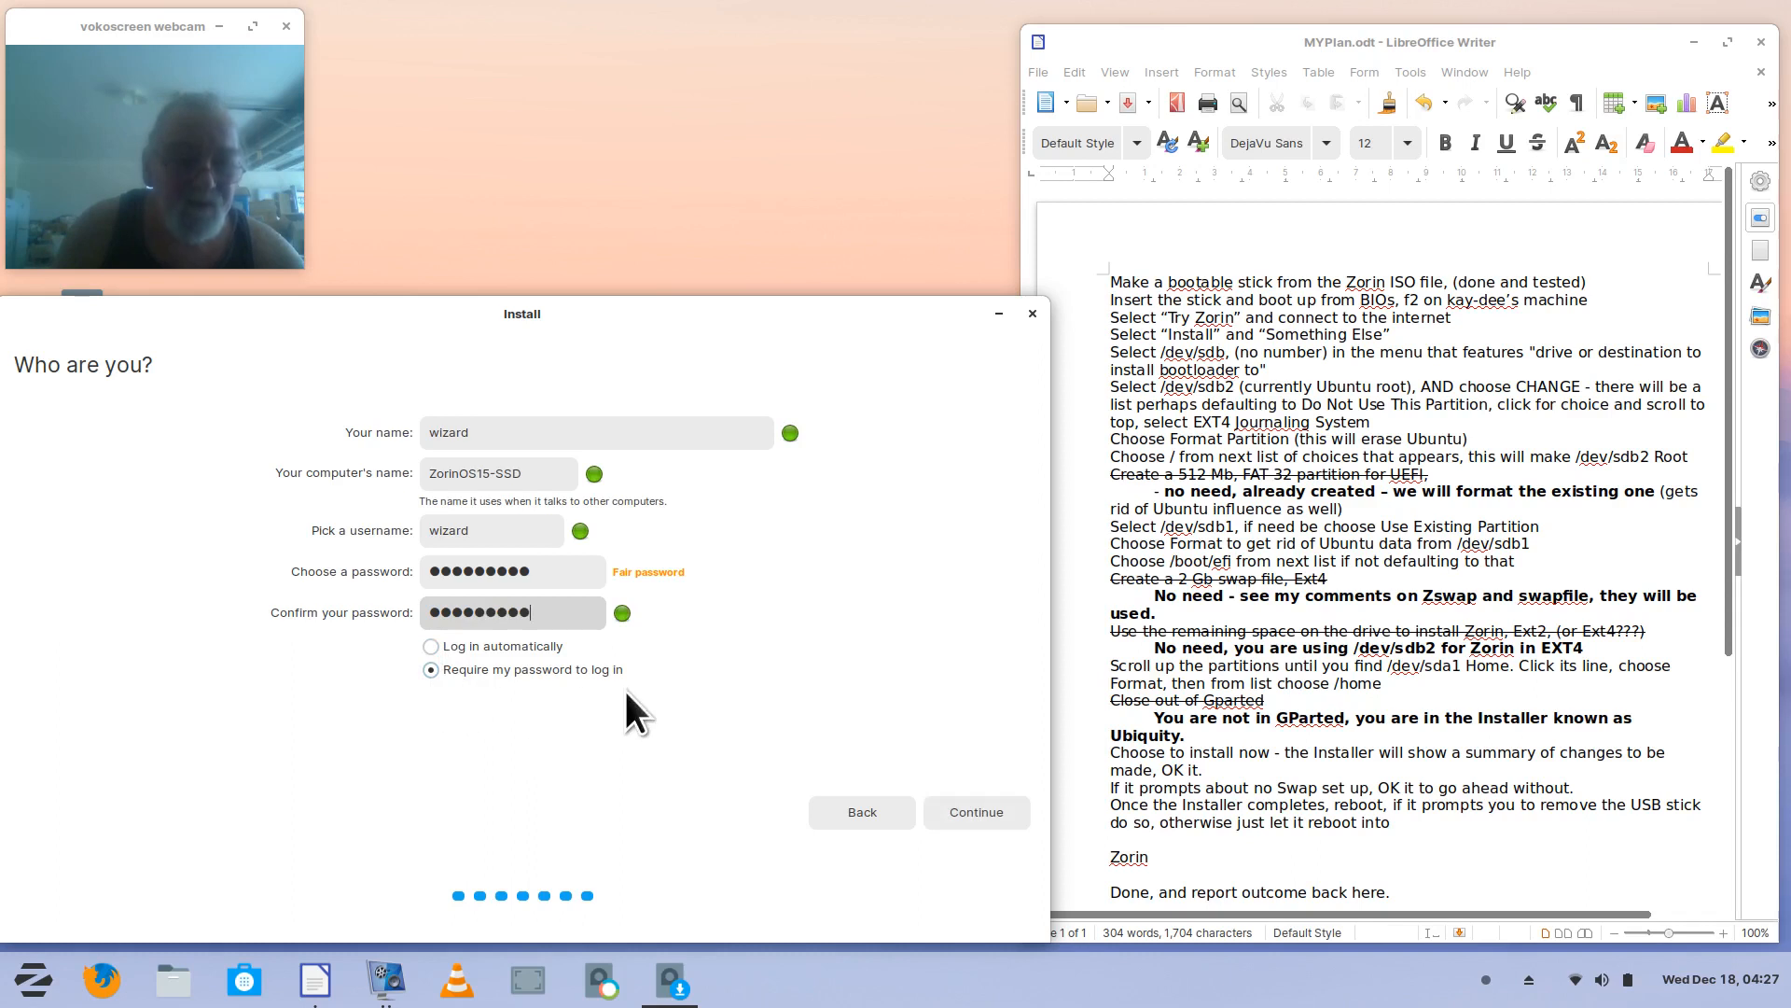
Start installing, move the installer window aside, and briefly view the installation log
click(979, 804)
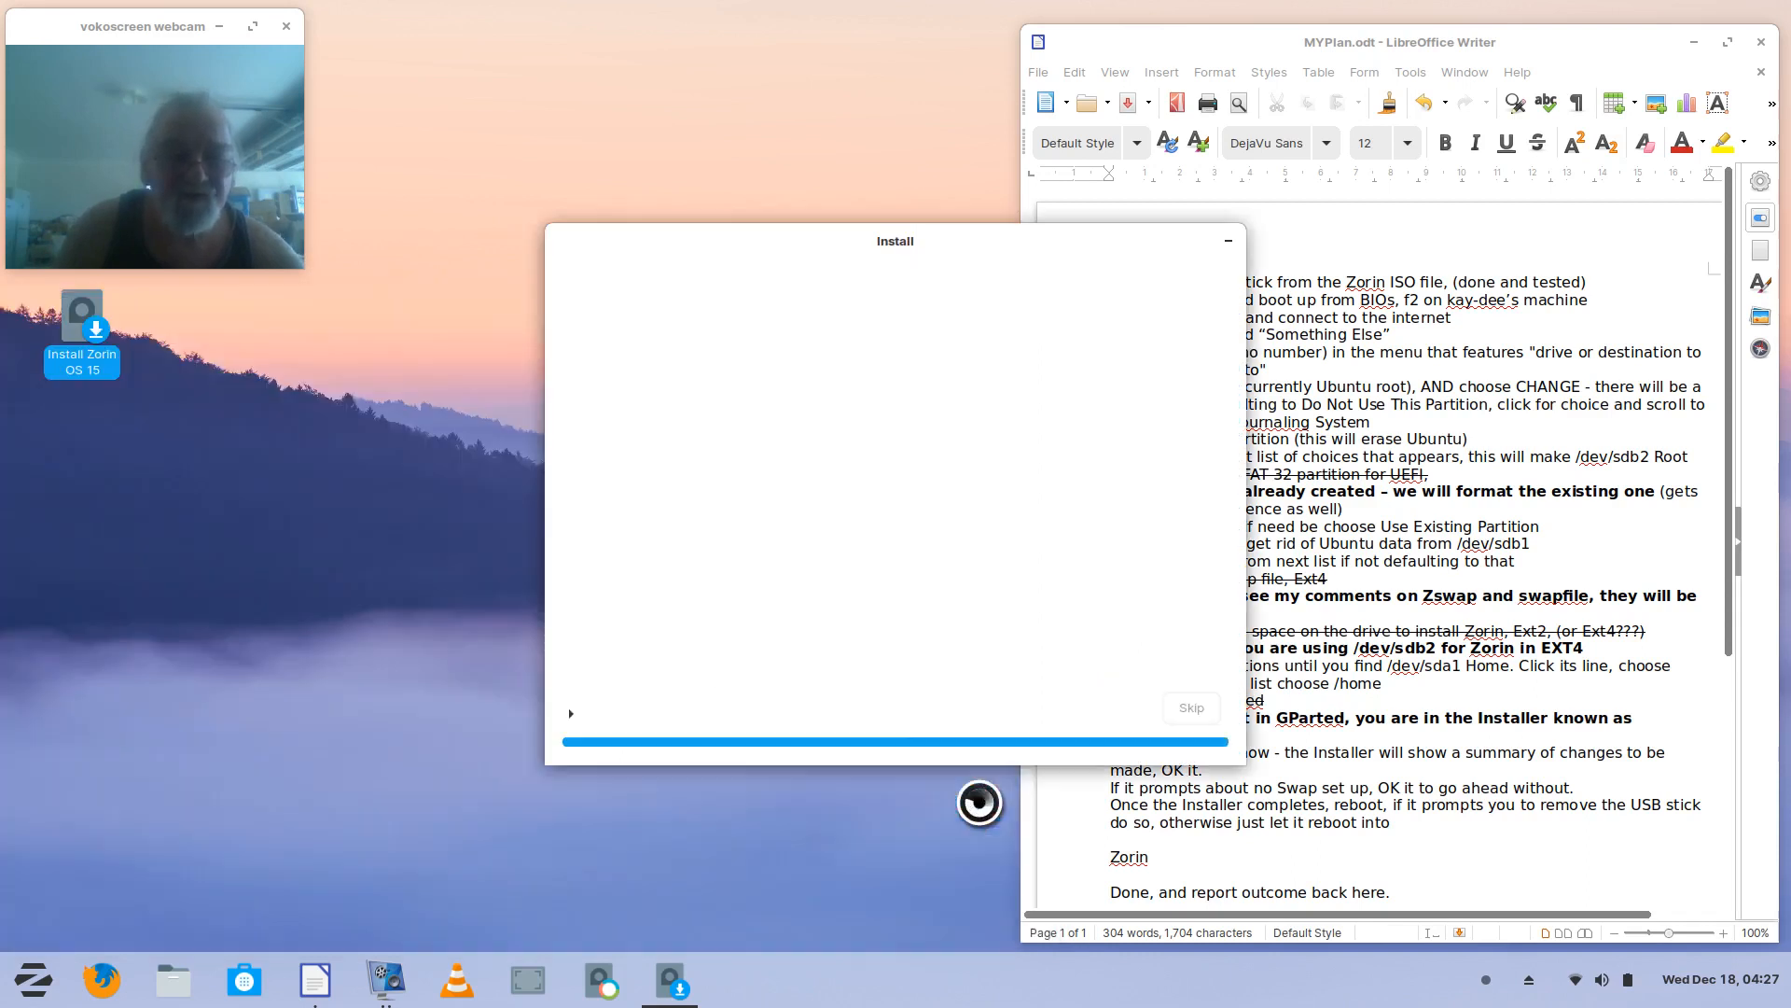
drag(859, 246, 646, 125)
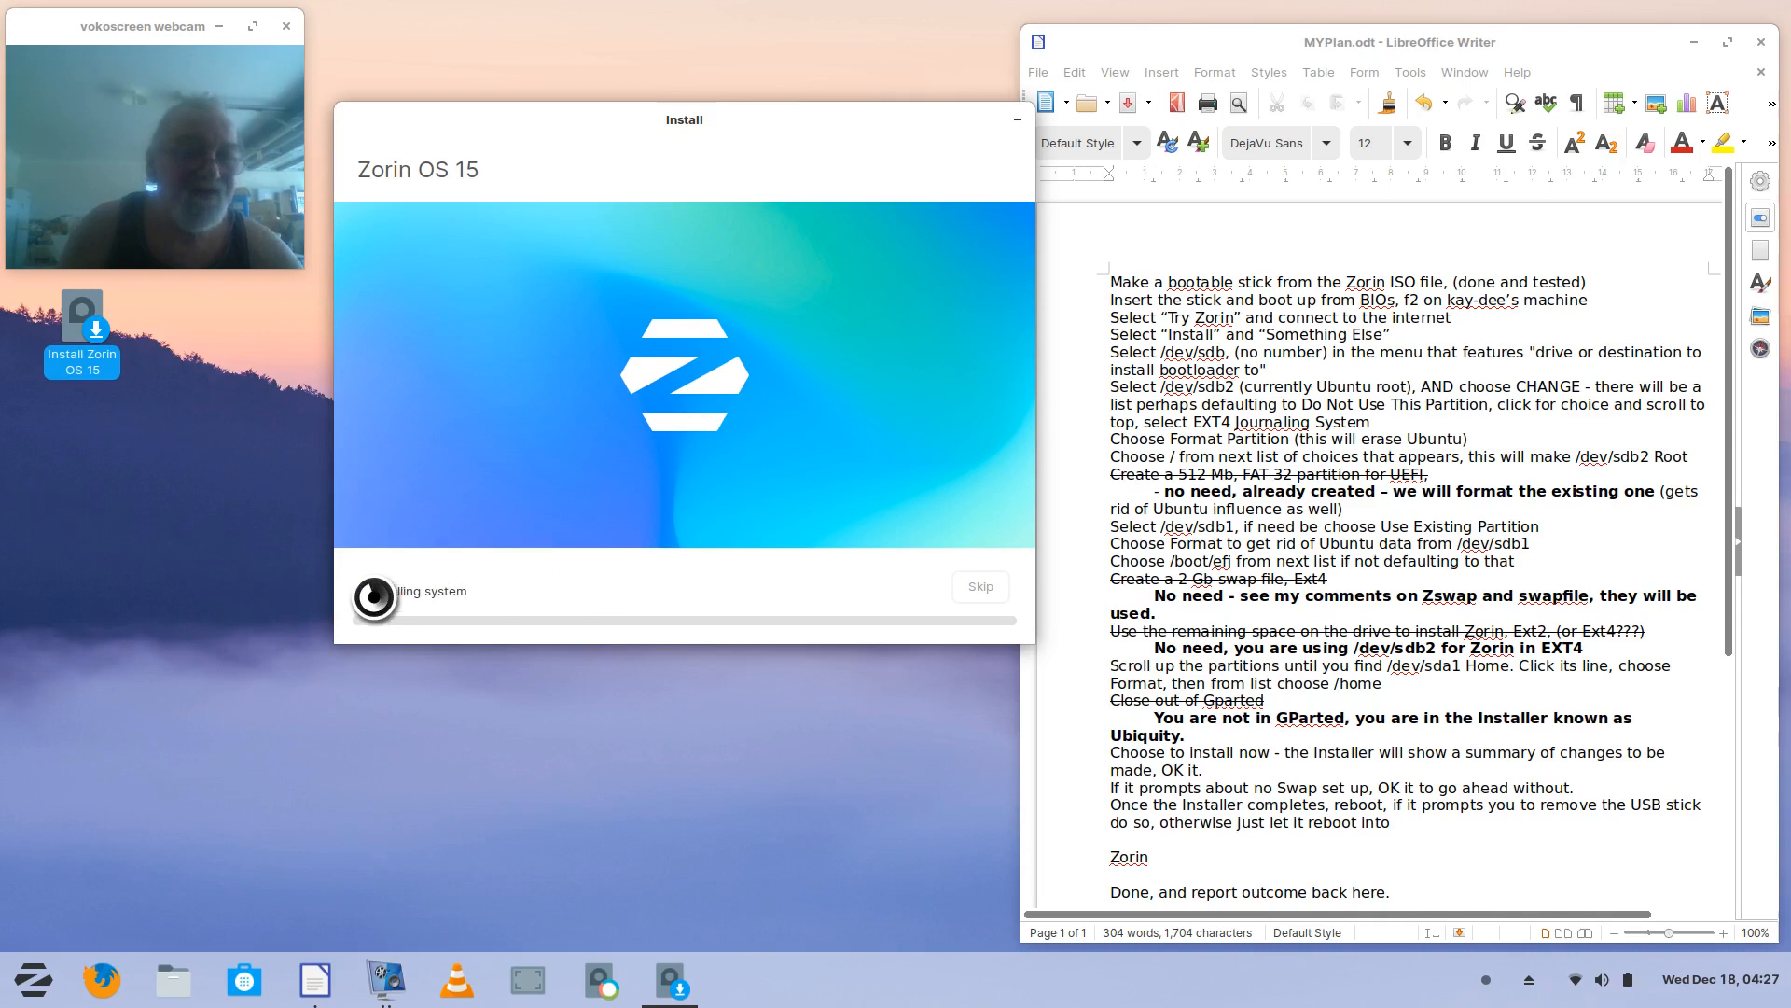
click(360, 592)
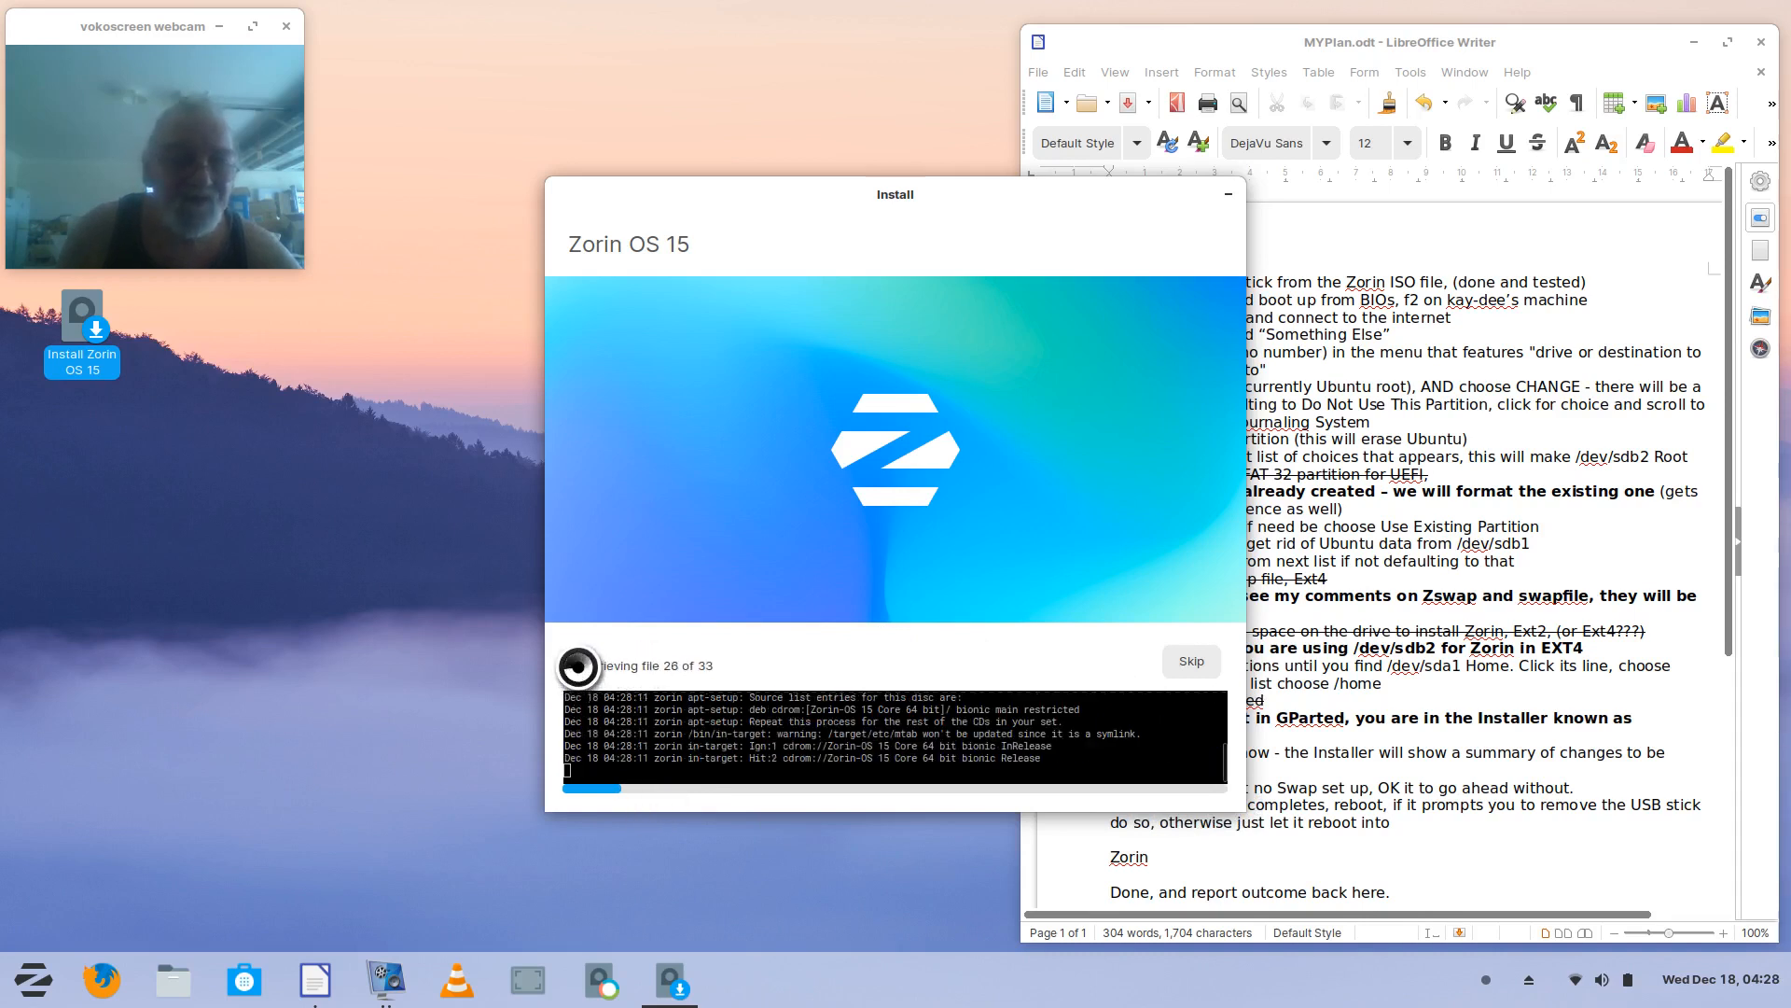
click(571, 666)
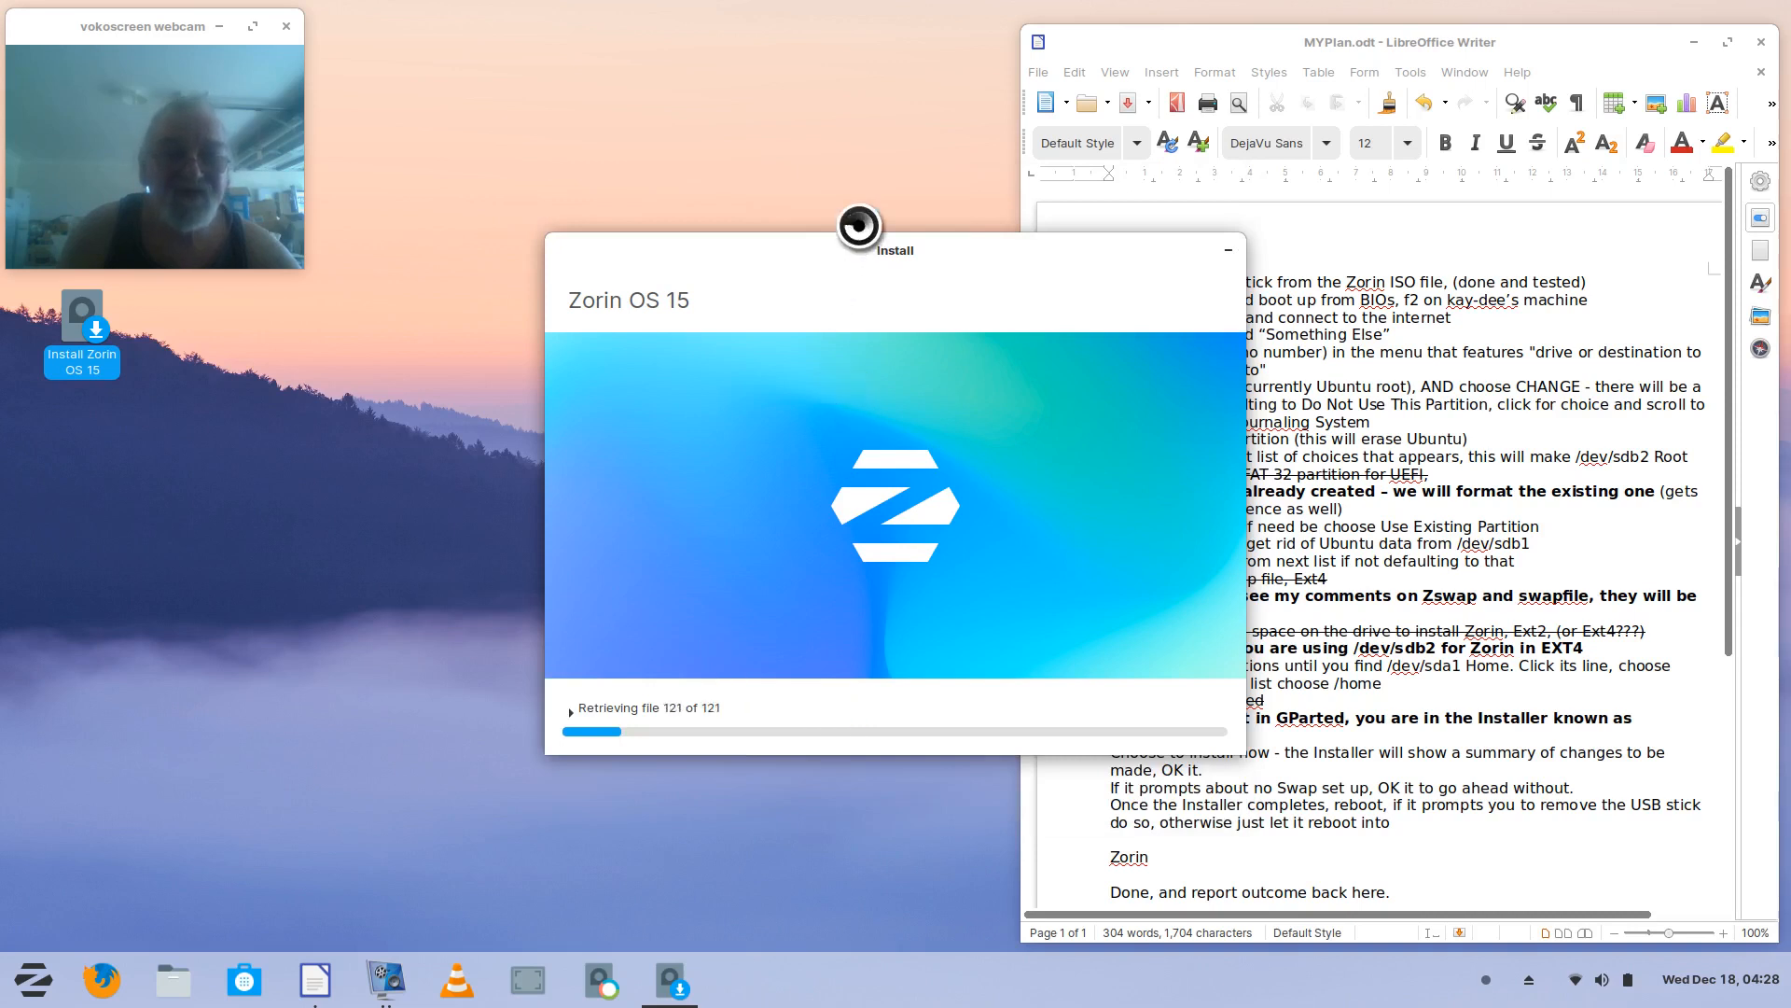
drag(858, 223, 628, 184)
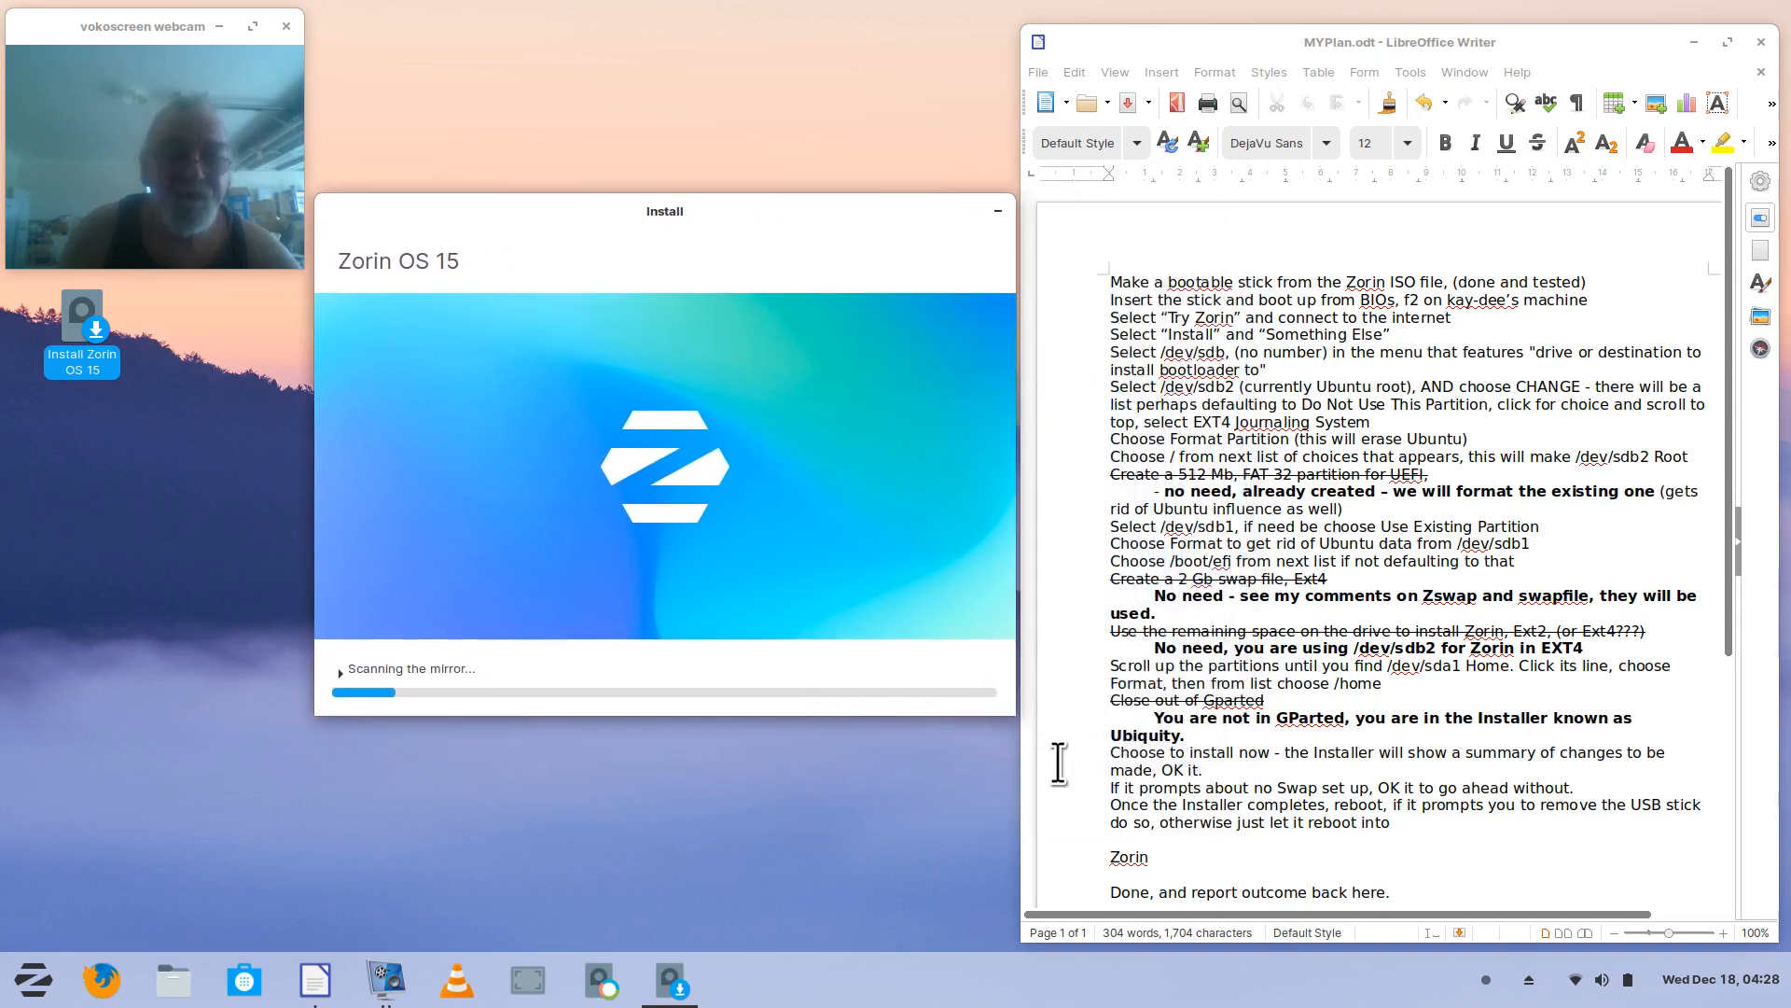
click(1486, 982)
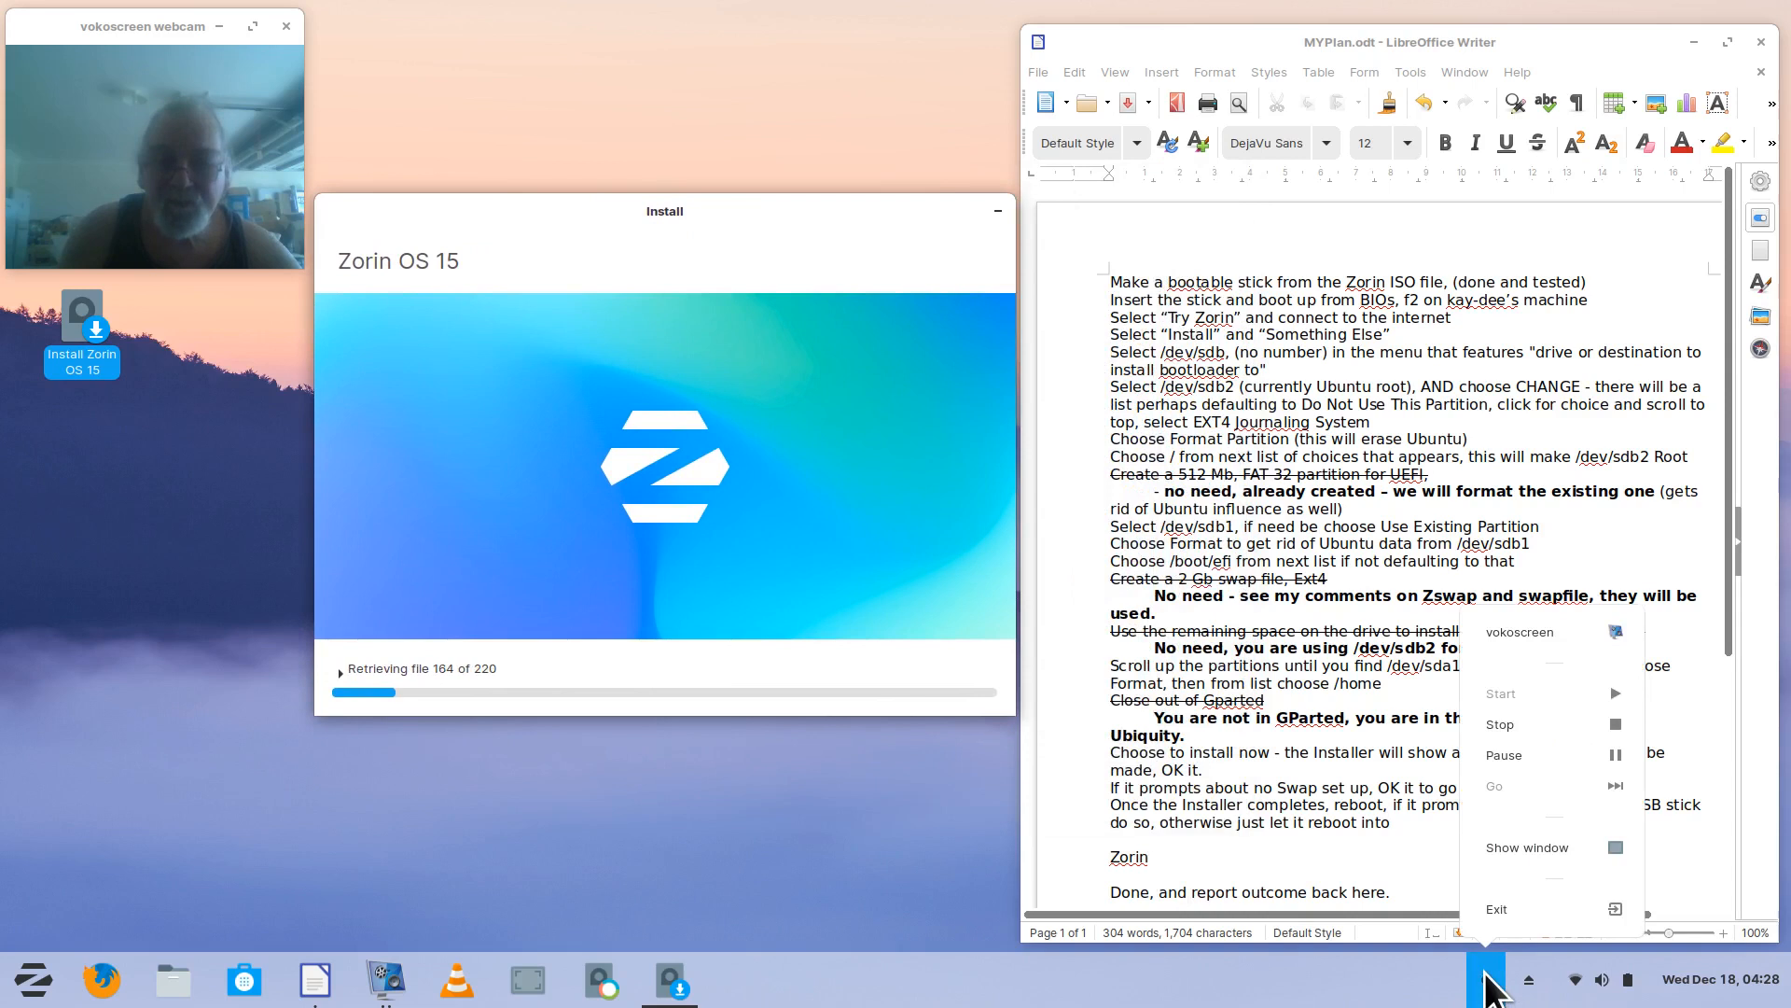
Pause the screen recording until the Installation Complete dialog appears
click(1516, 756)
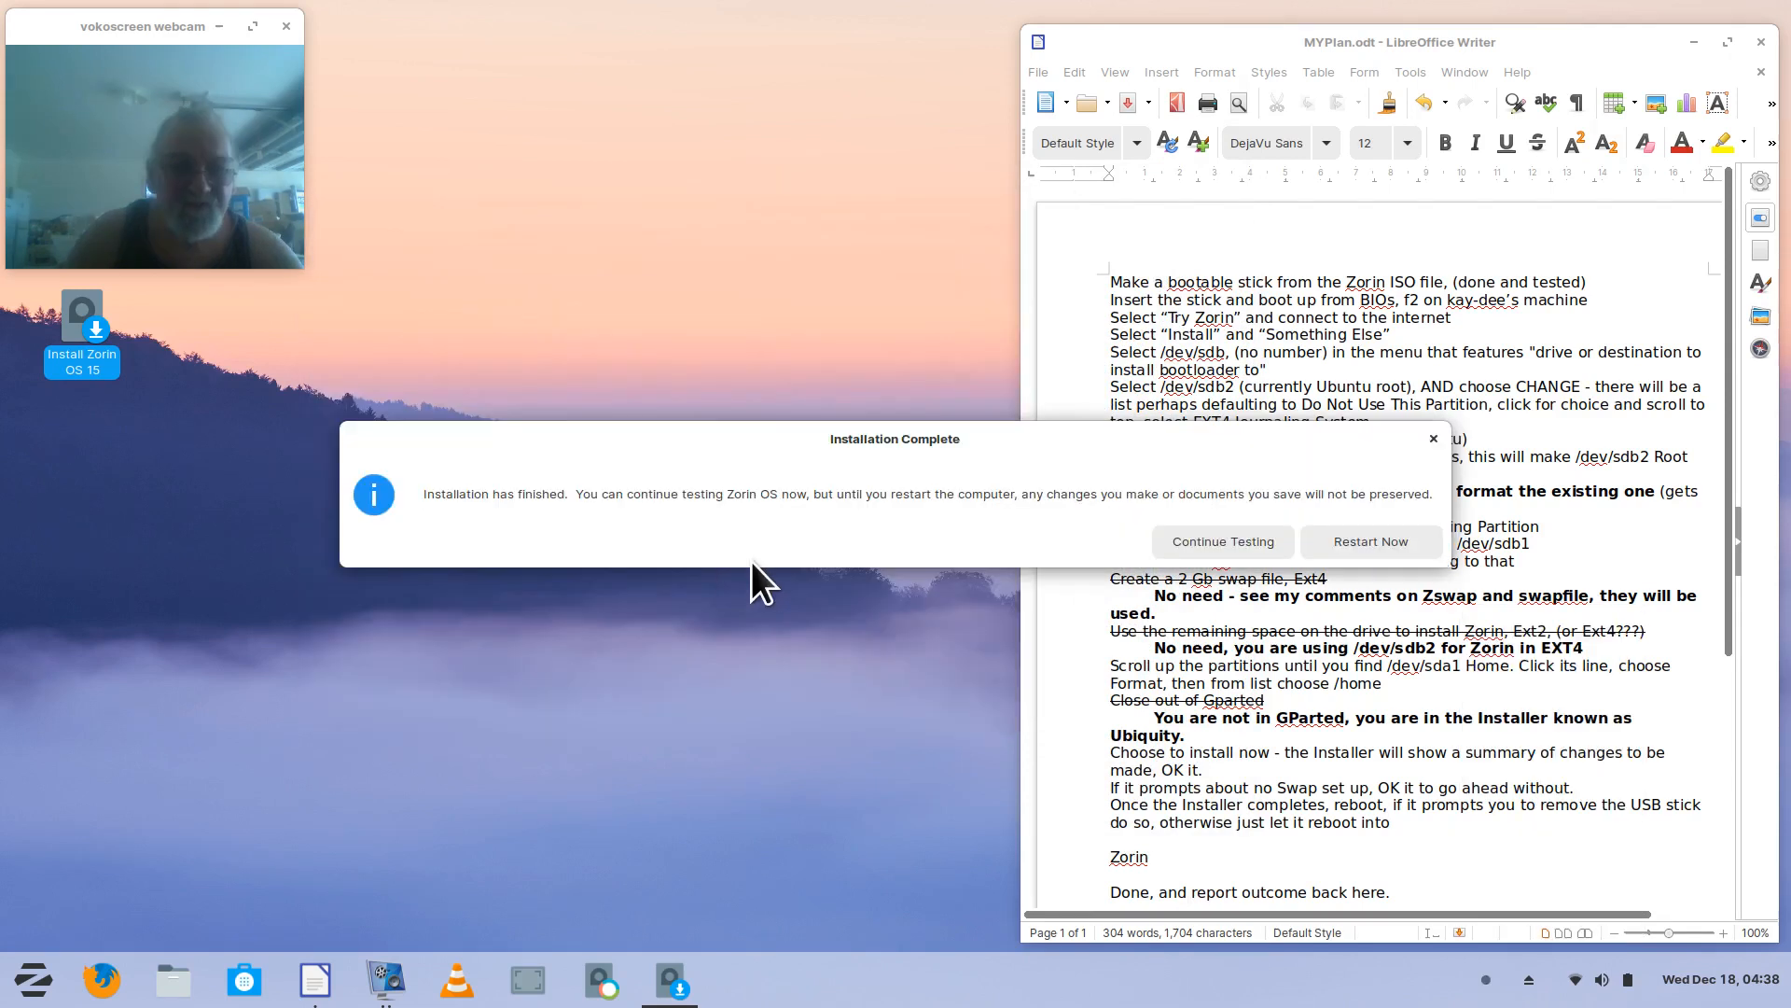